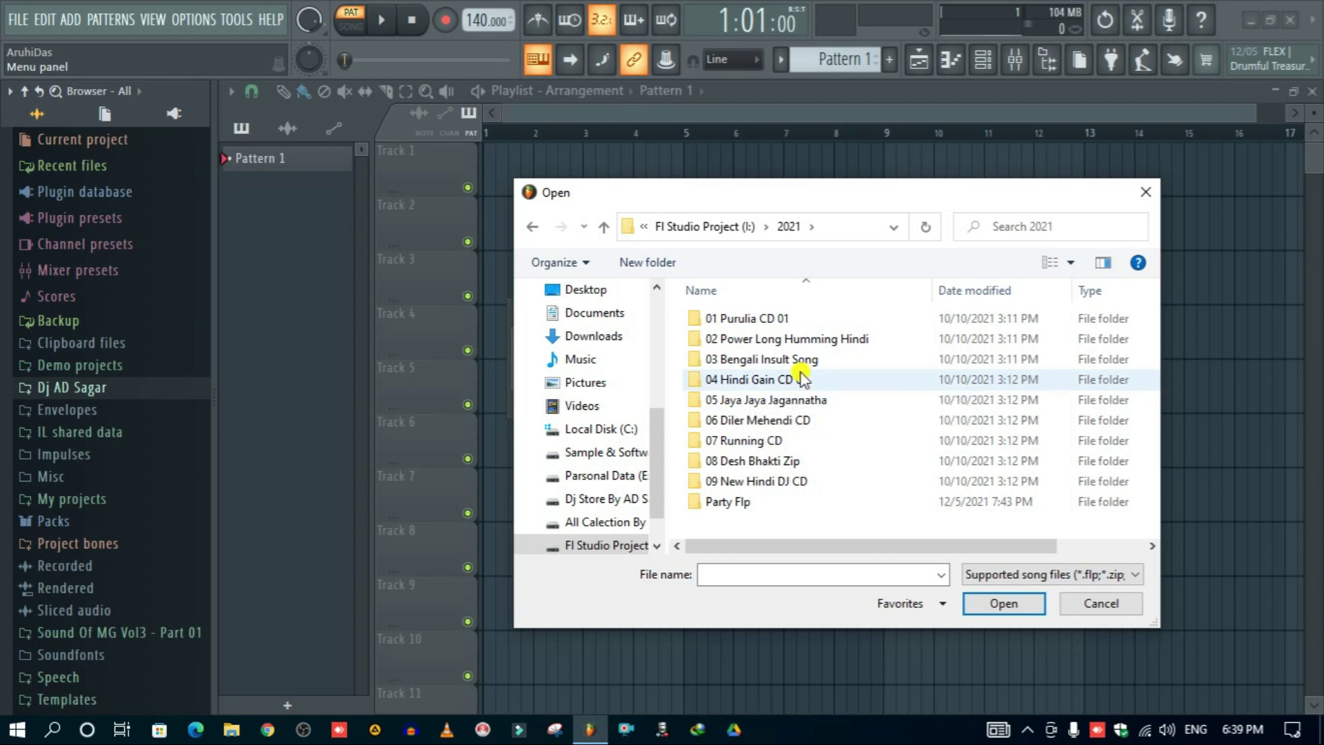
Step: Open the zipped project 01 Gazab Seeti Maare from the 04 Hindi Gain CD 01 folder
double_click(779, 379)
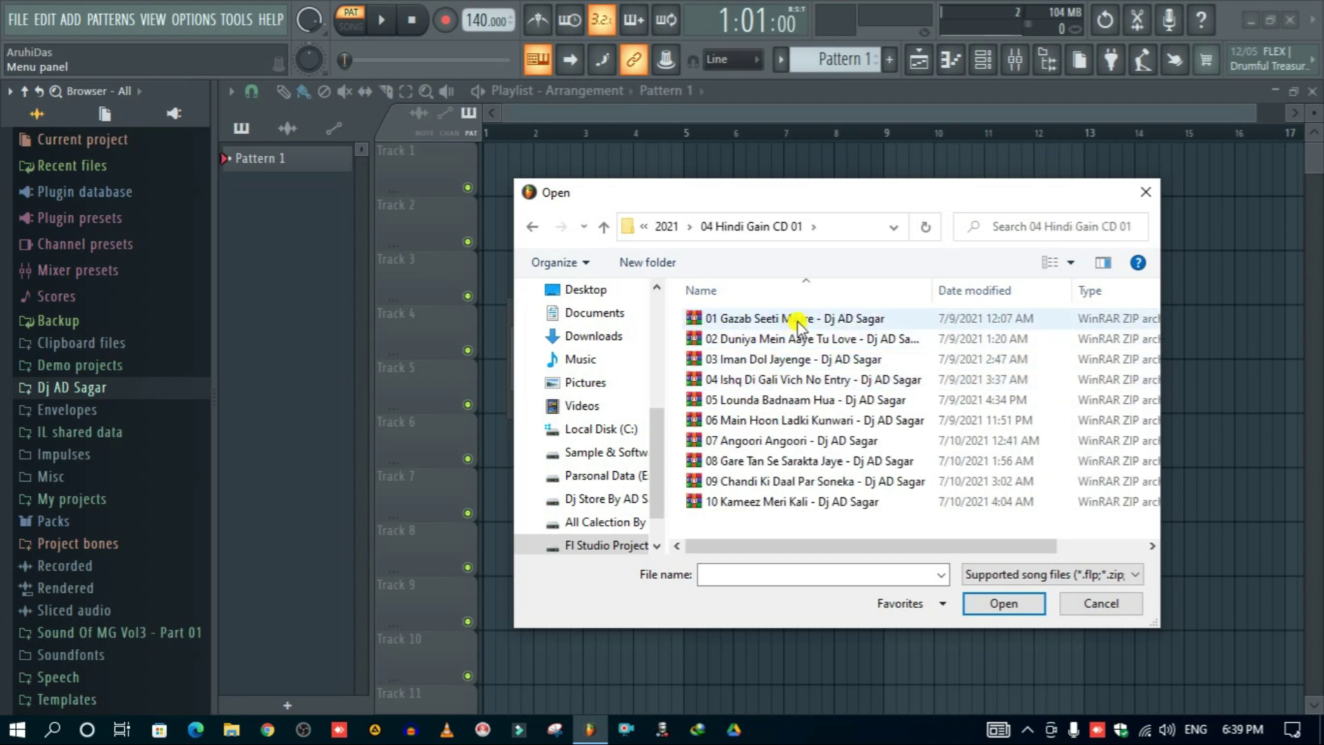
left_click(837, 321)
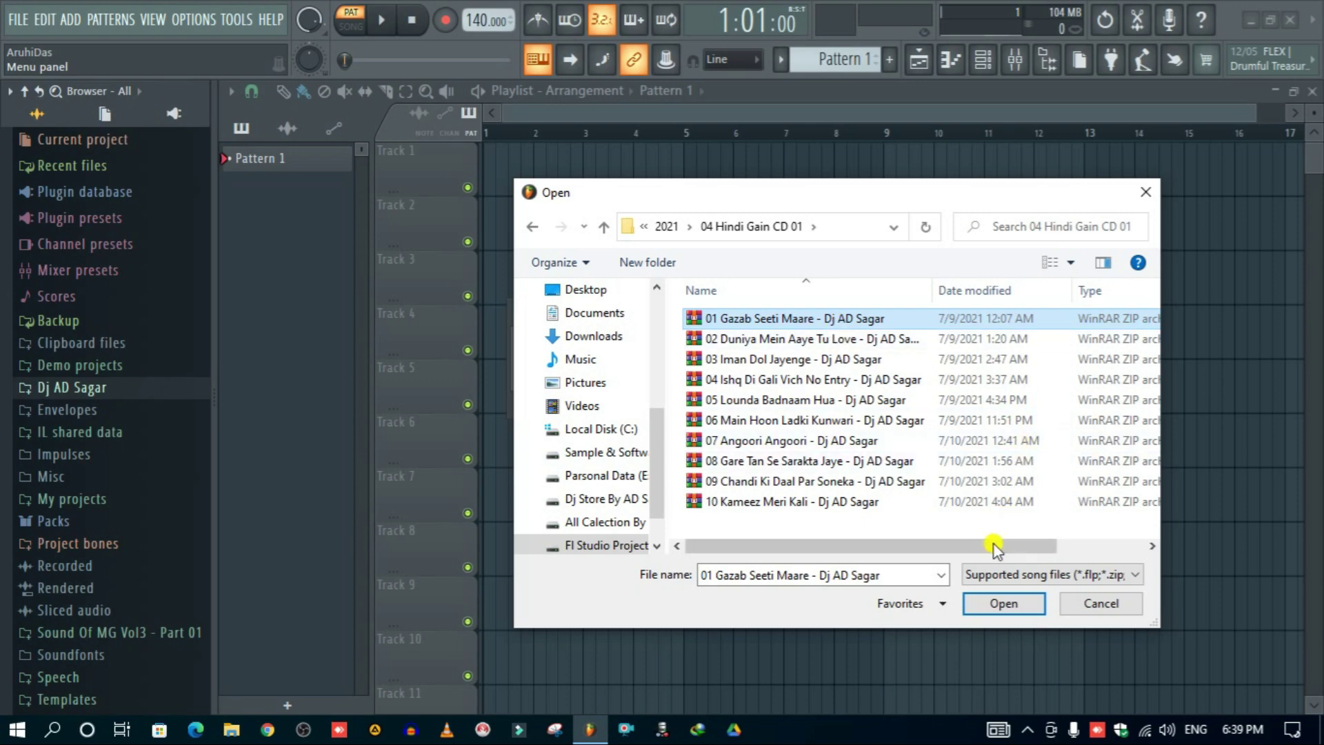
left_click(1002, 607)
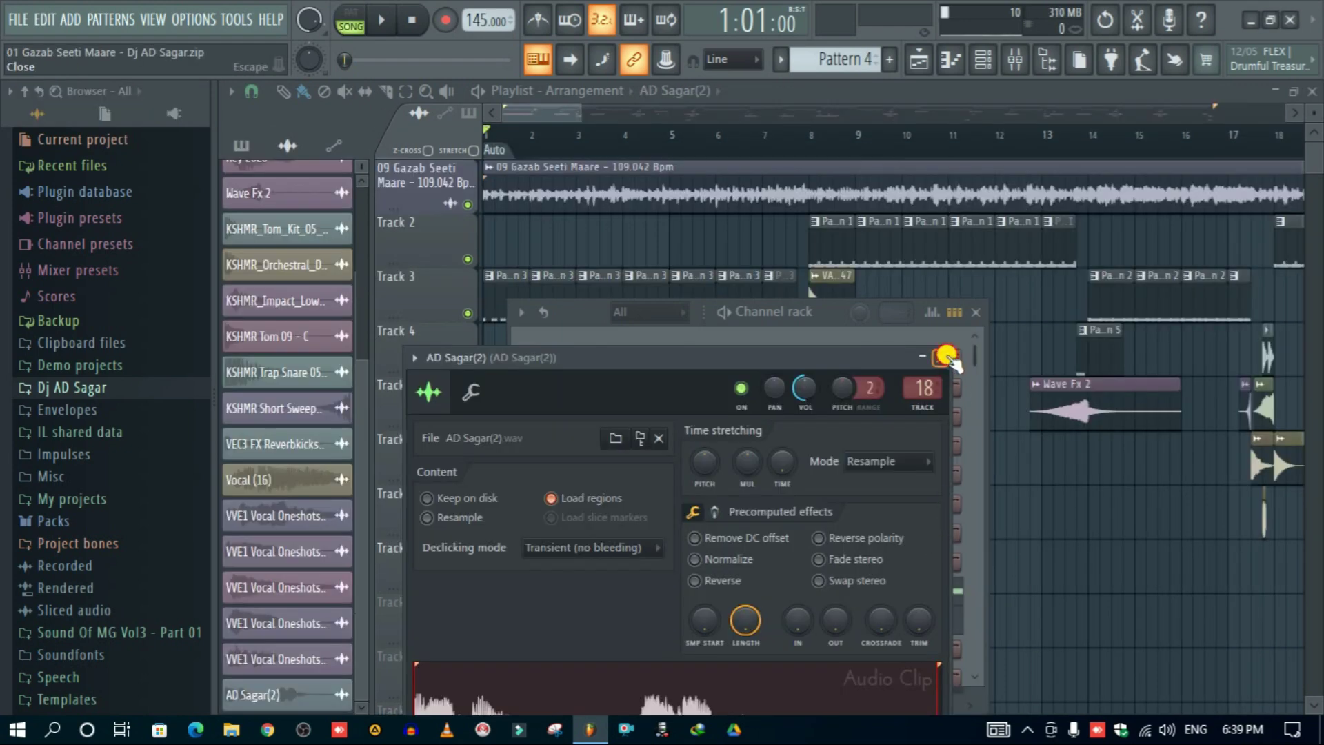
Step: Close the audio clip settings window and the channel rack so the playlist arrangement is unobstructed
left_click(947, 356)
left_click(976, 312)
scroll(950, 137, "down", 5)
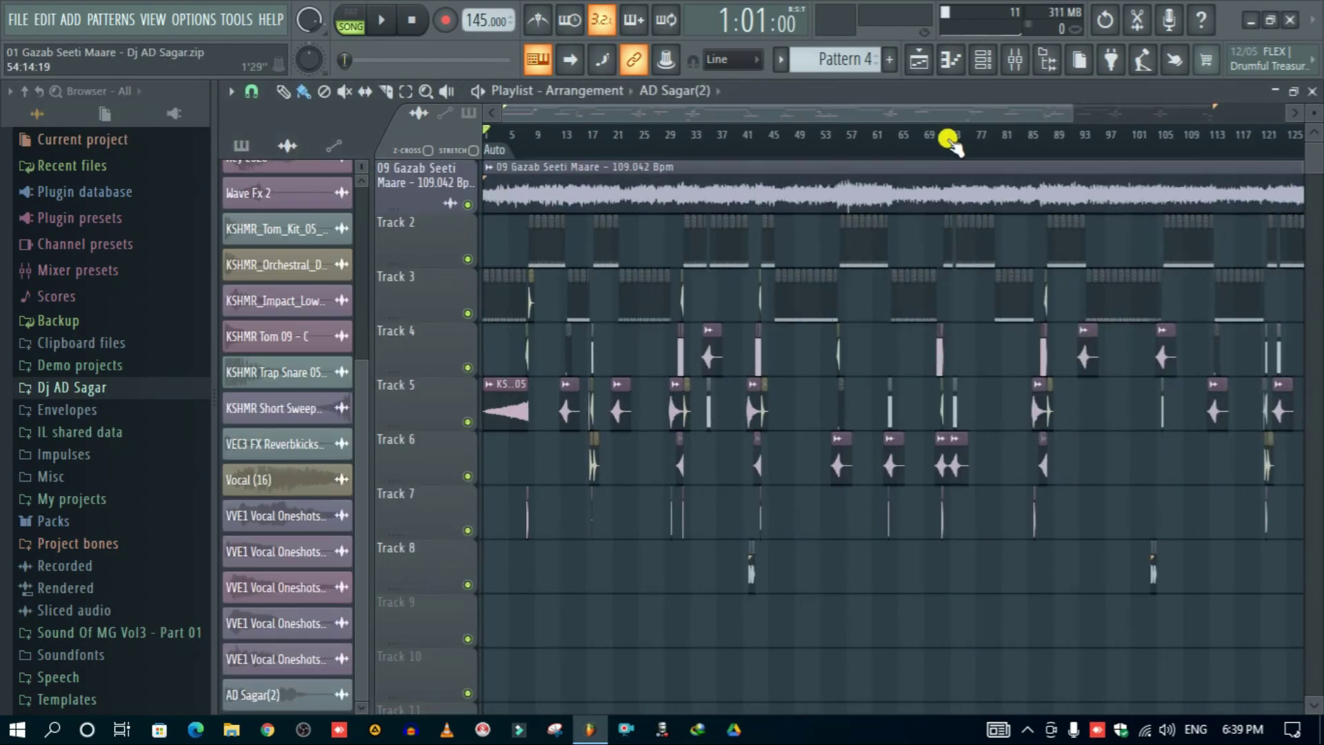
scroll(950, 143, "down", 2)
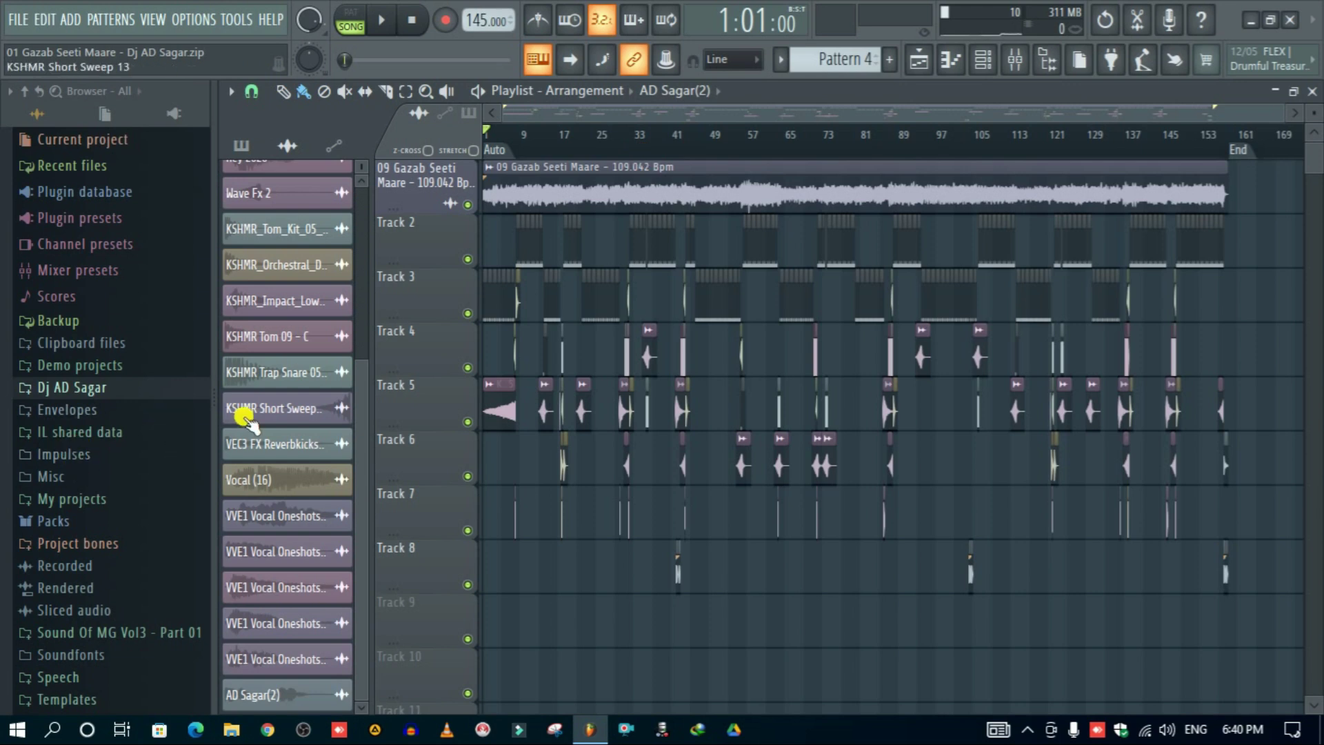
Step: List the project's patterns and audition Pattern 1 with its channel rack open
left_click(240, 145)
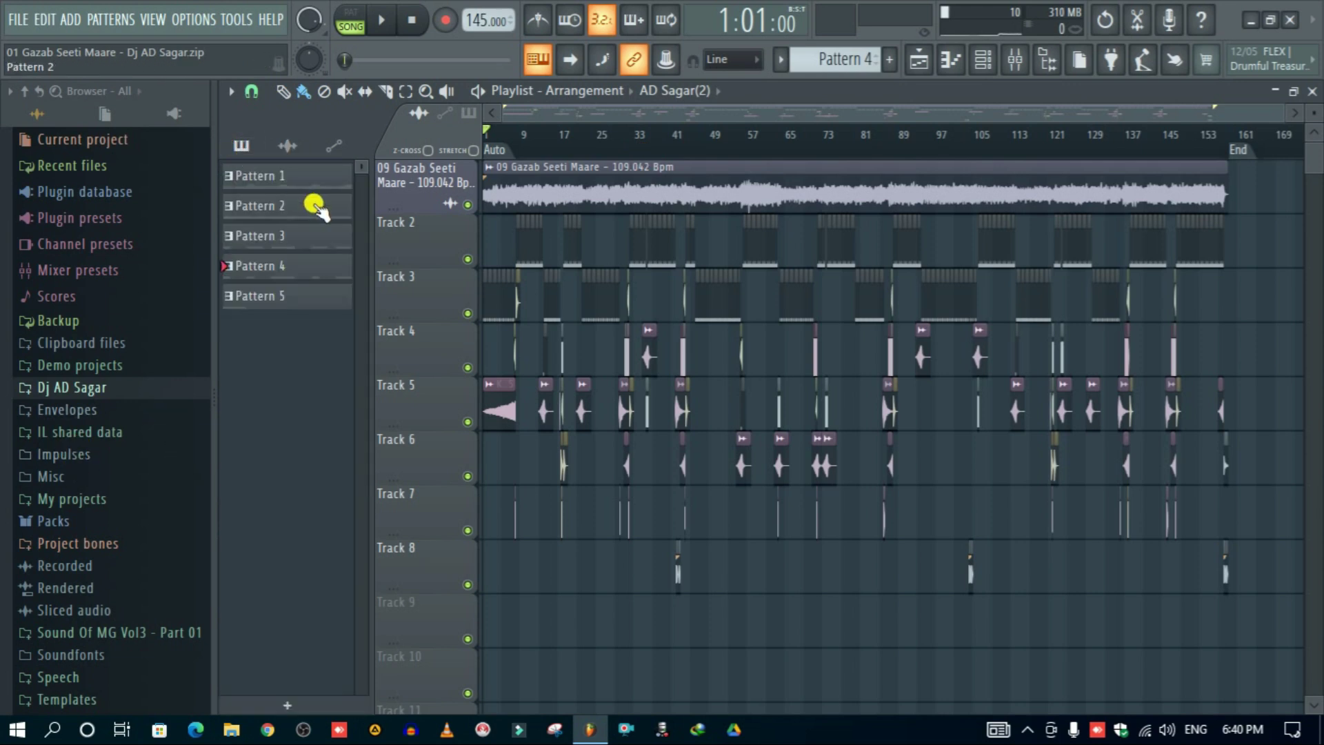
left_click(306, 173)
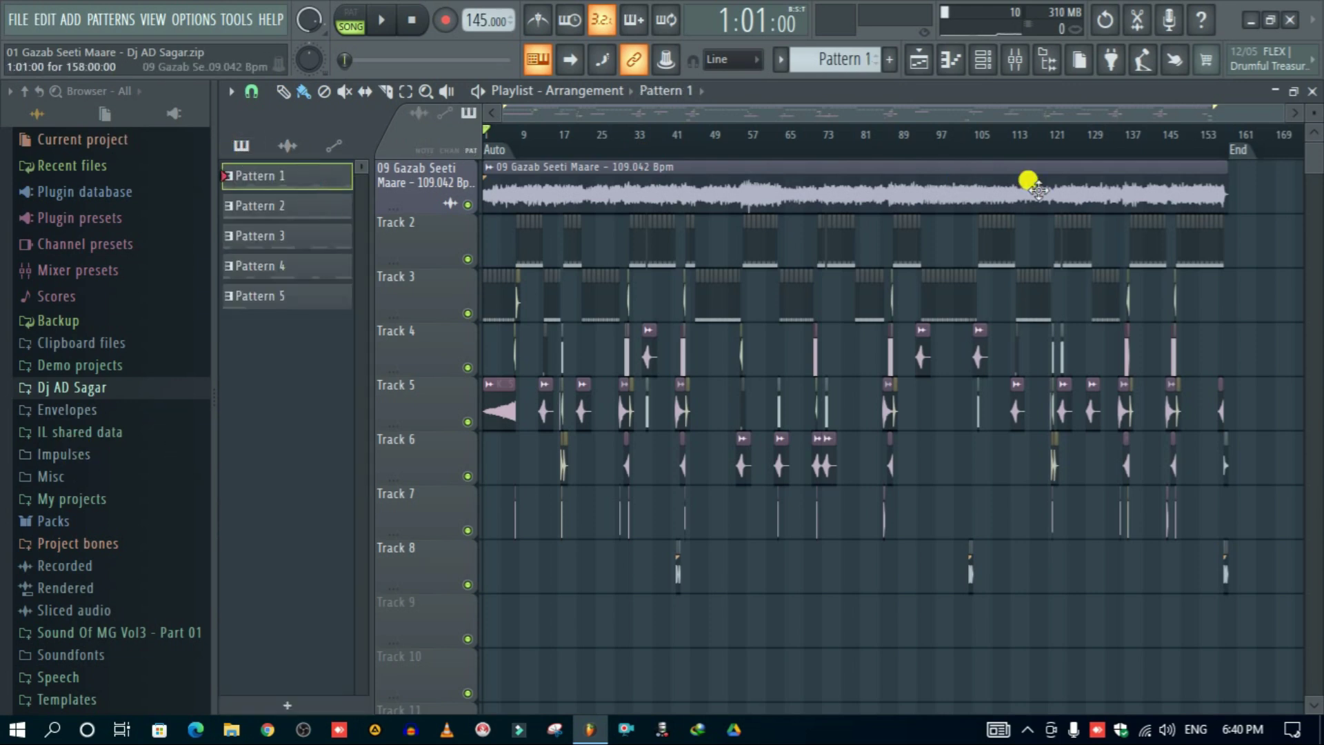
left_click(983, 62)
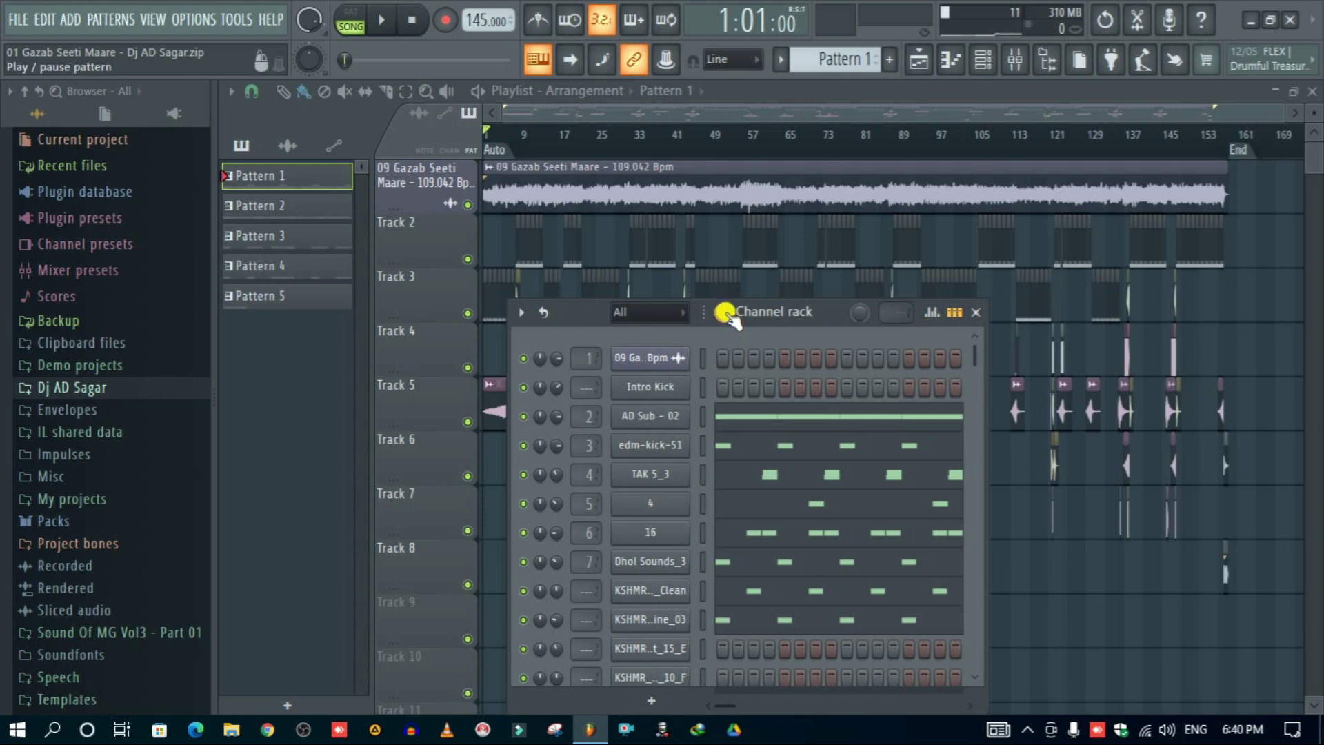
key("space")
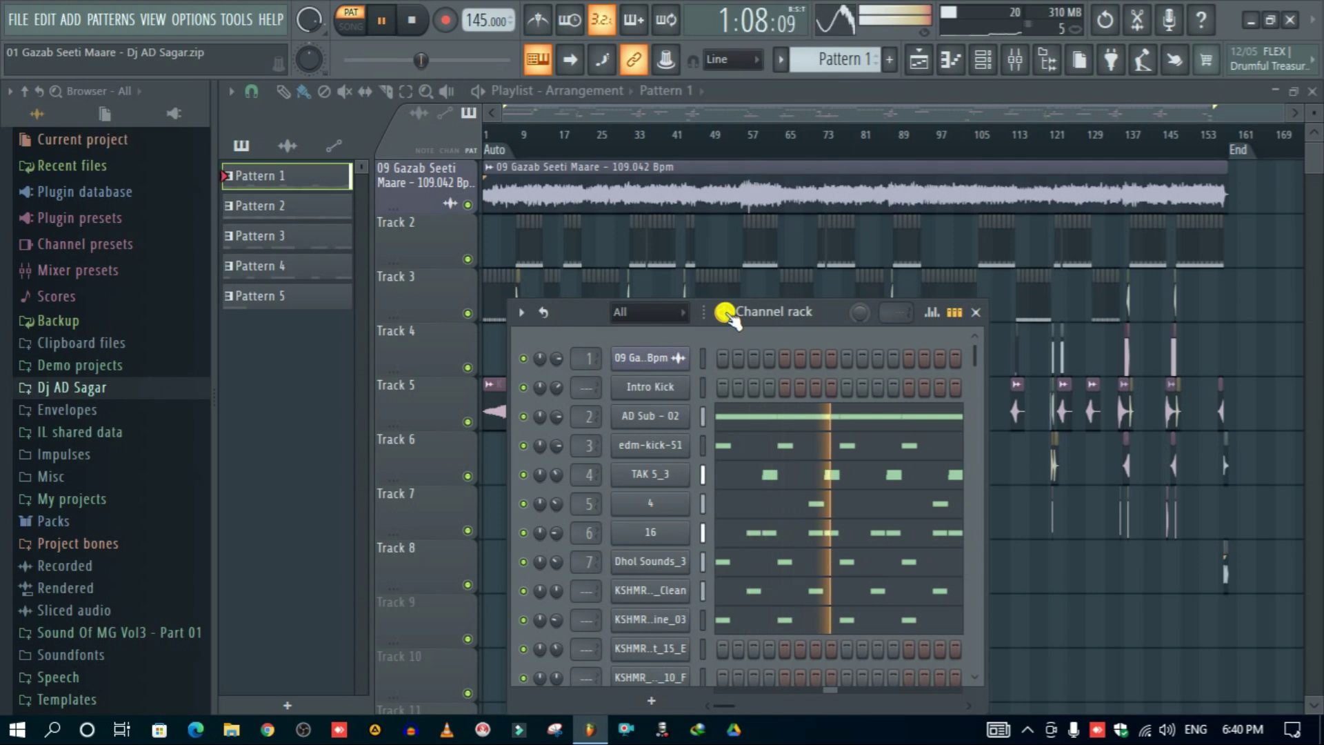
key("space")
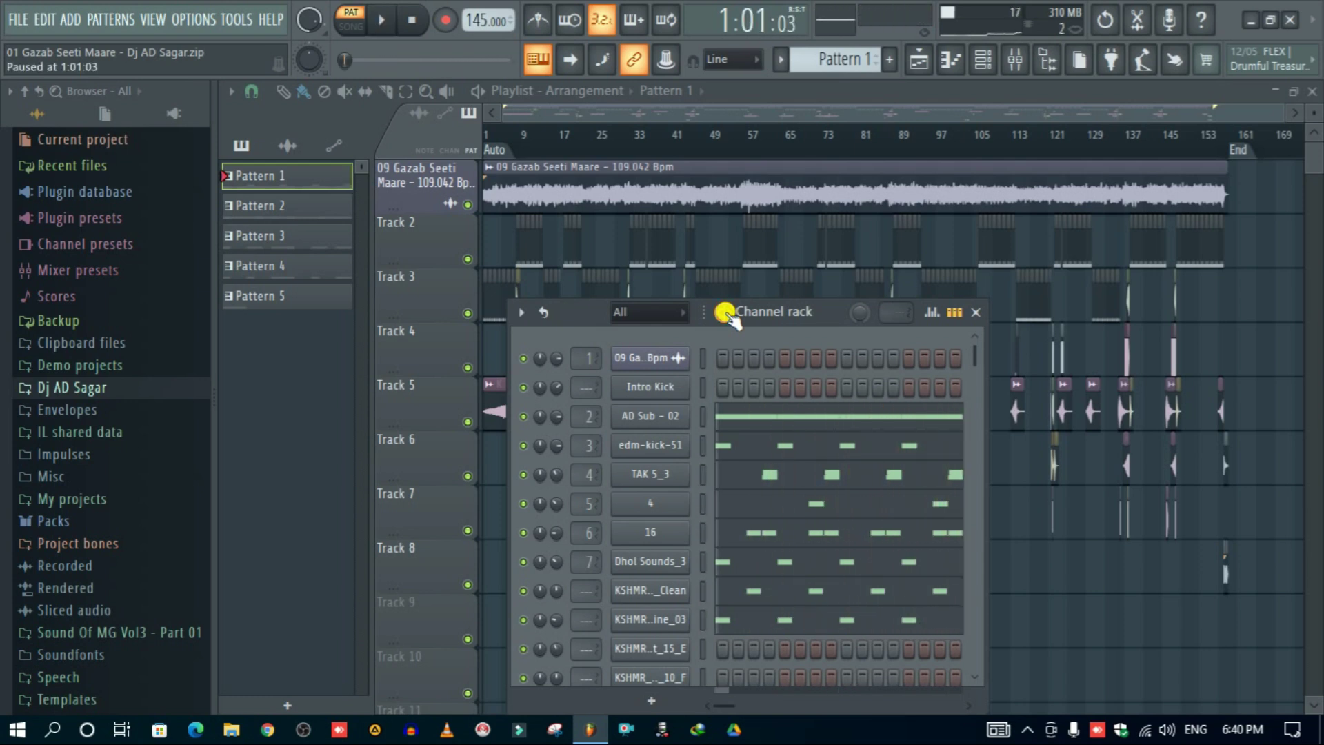
Step: Audition Pattern 2 and examine its channels and steps in the channel rack
left_click(307, 209)
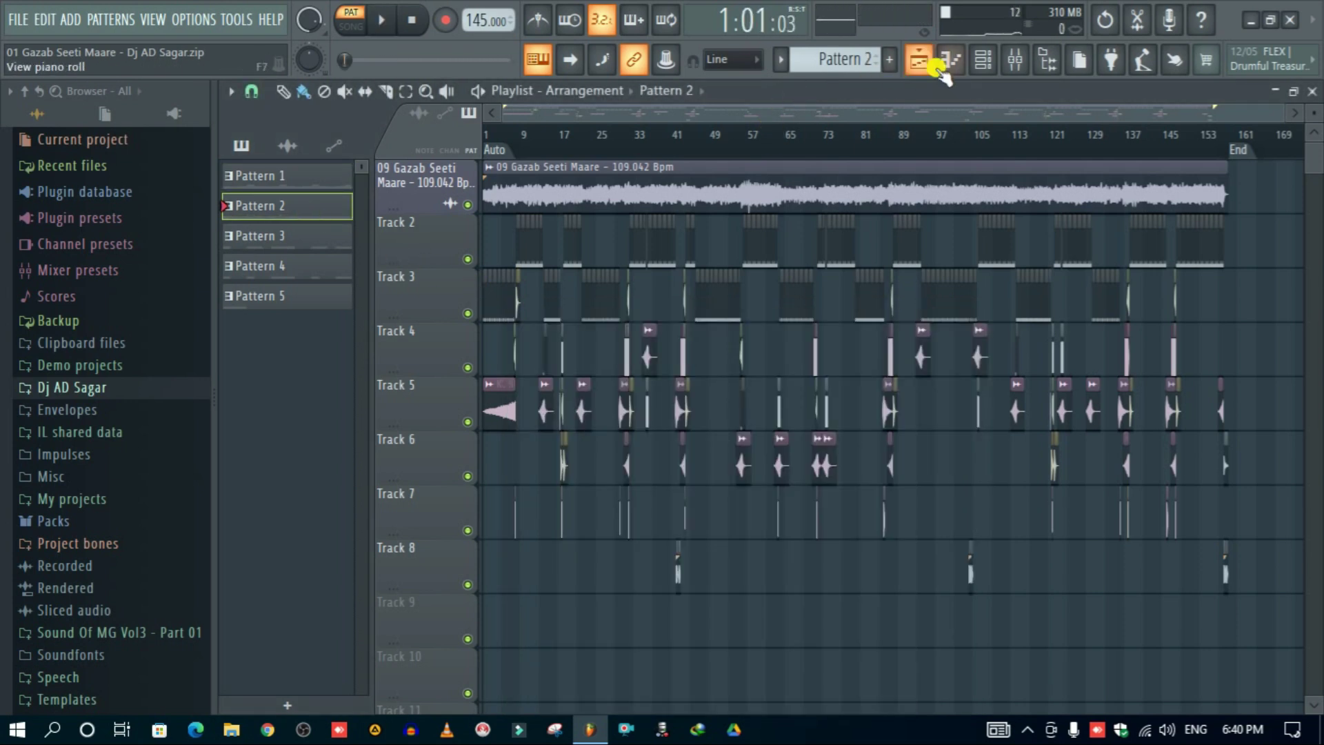
left_click(983, 63)
key("space")
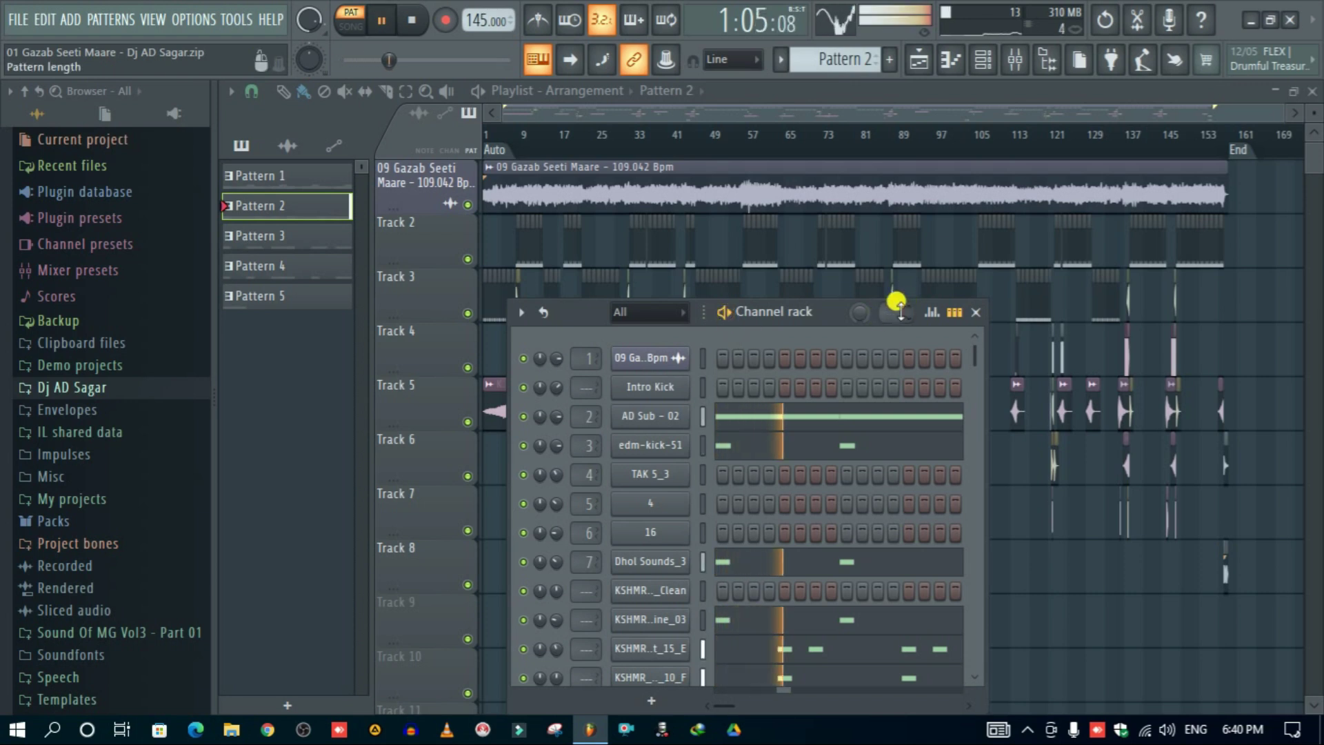
left_click_drag(828, 313, 842, 207)
scroll(986, 388, "down", 10)
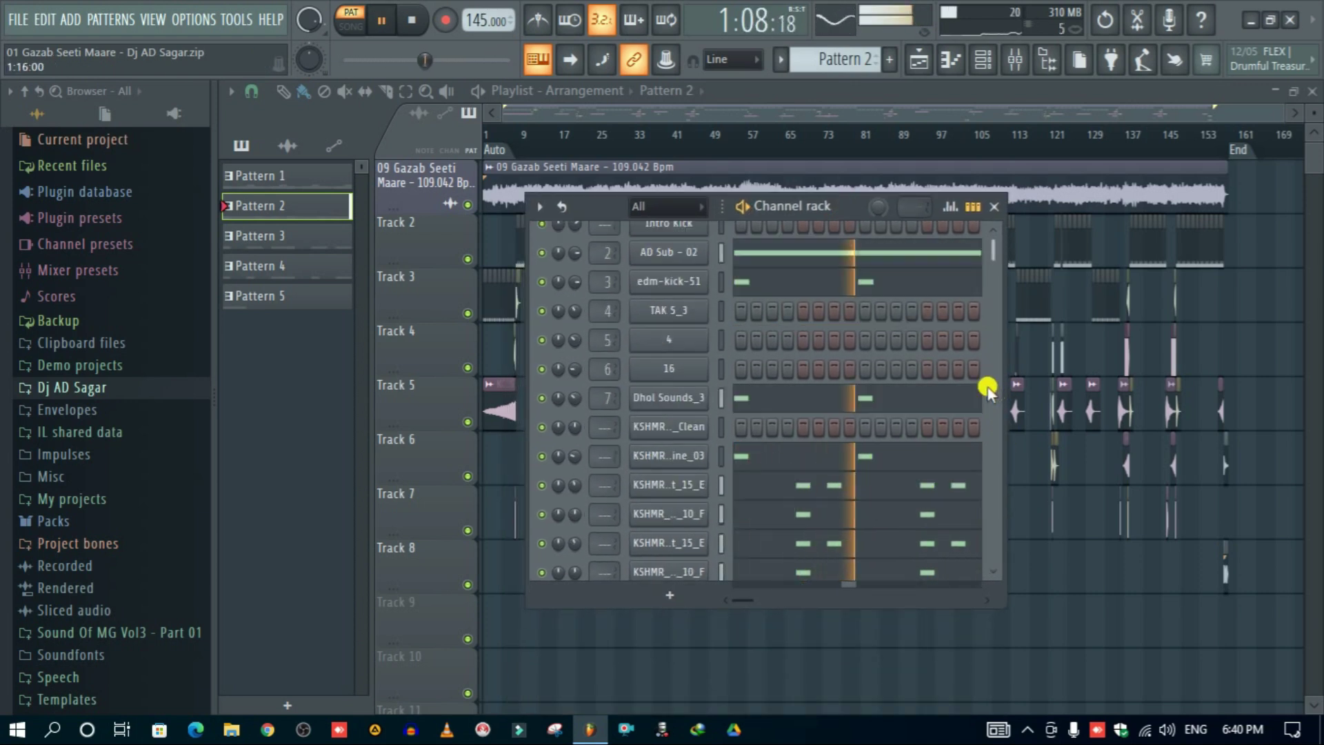
scroll(861, 452, "up", 10)
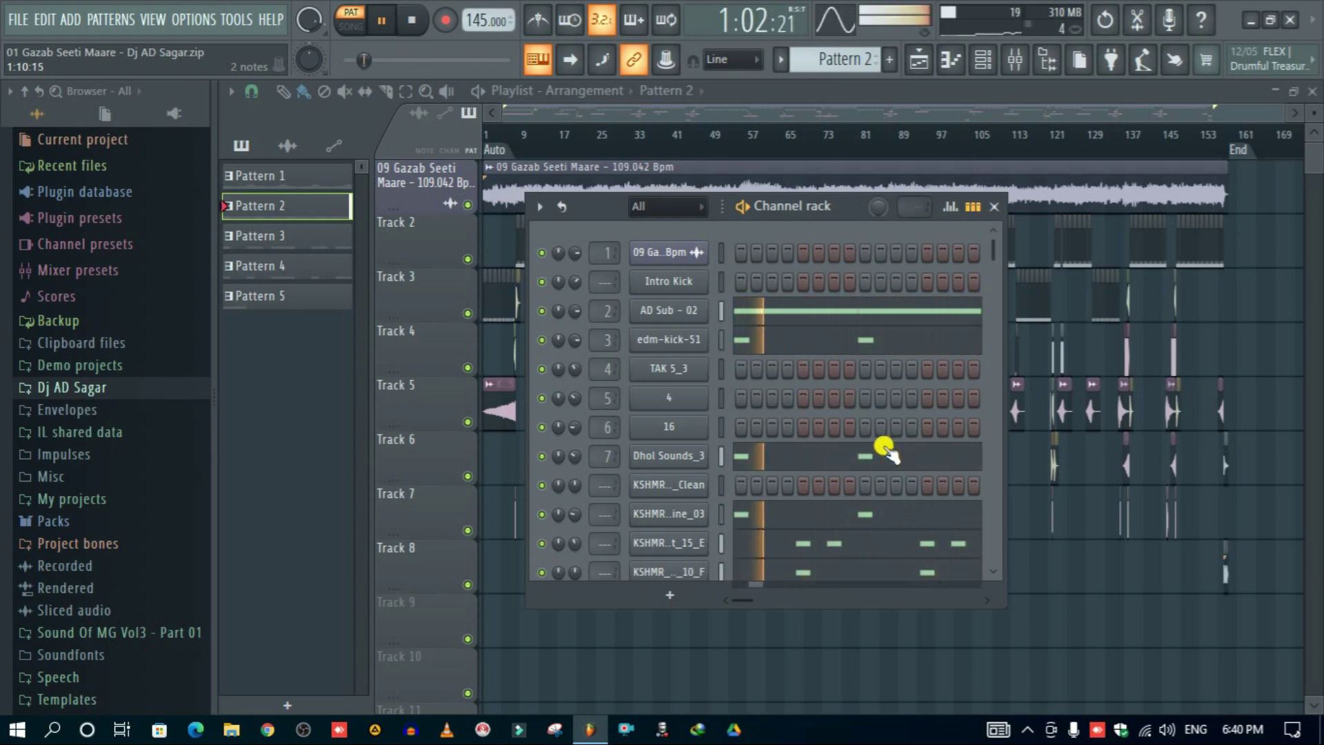
key("space")
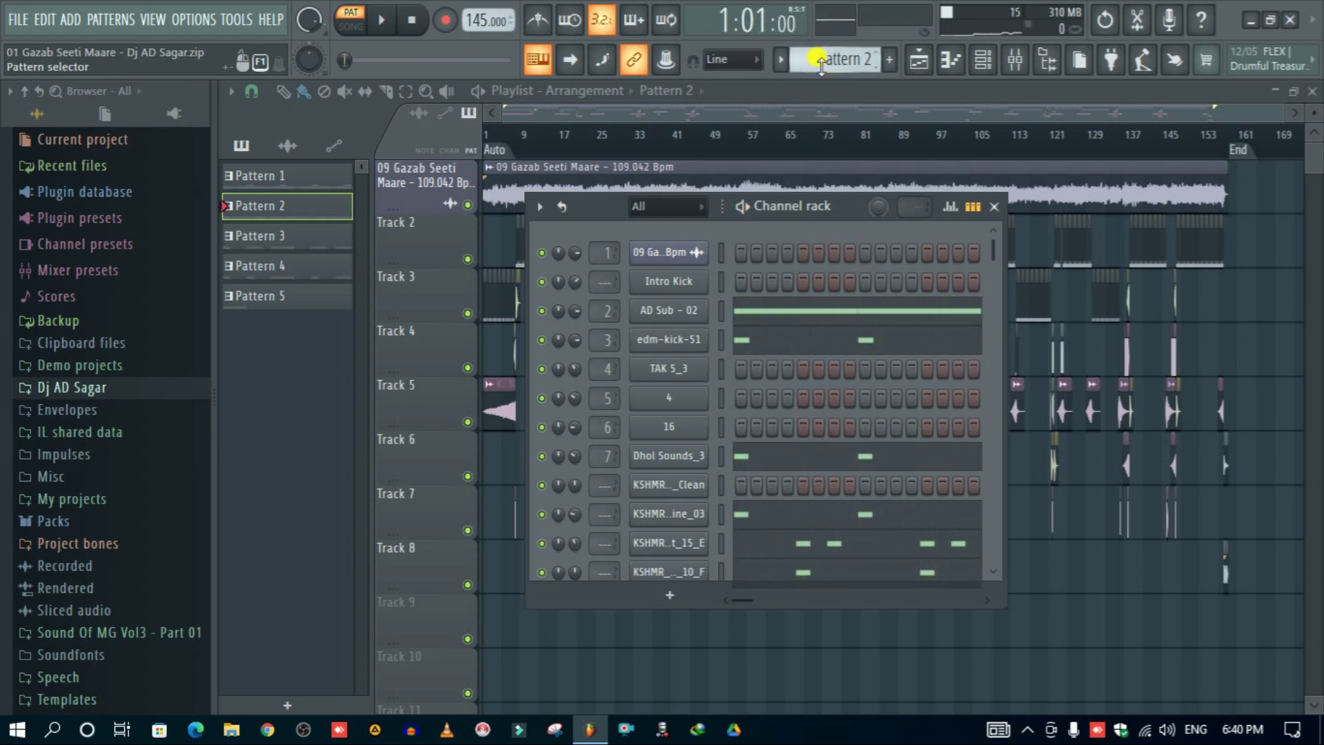
Step: Review Patterns 3, 4 and 5 one after another in the channel rack, and close the rack
scroll(821, 63, "down", 1)
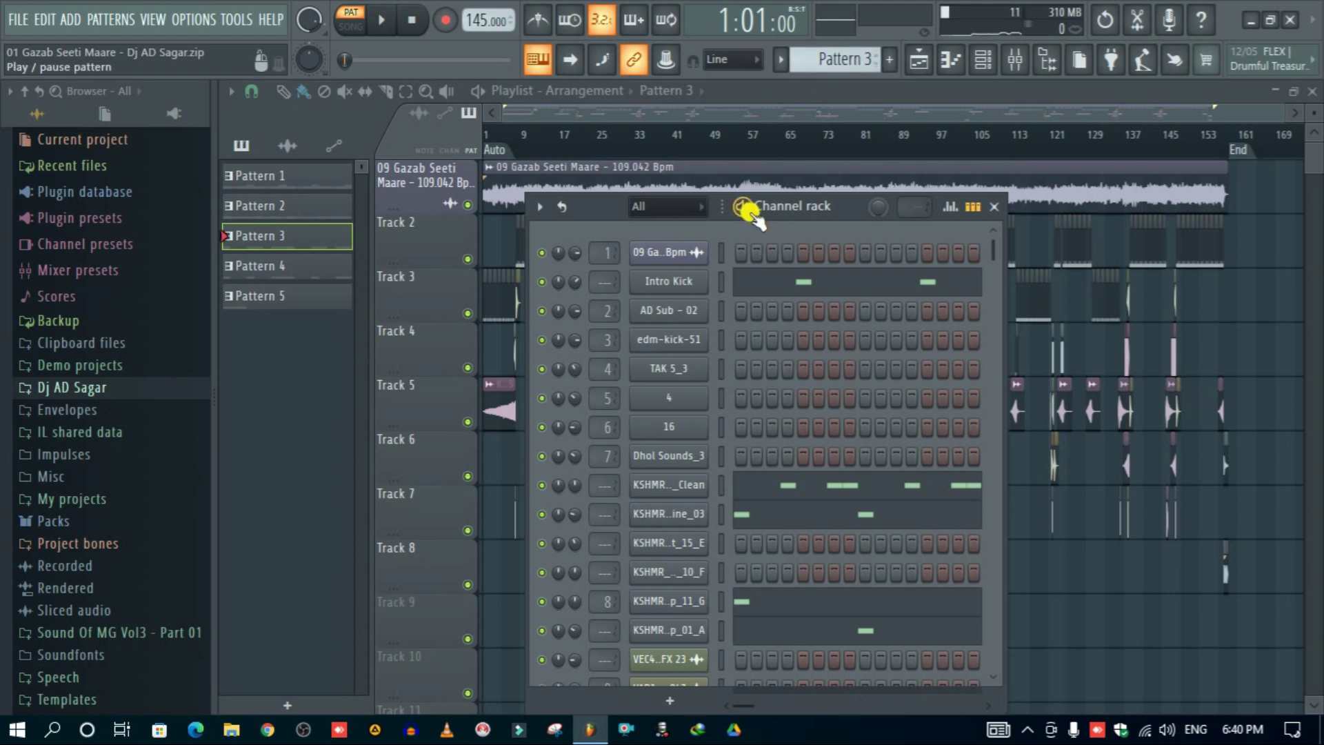
key("space")
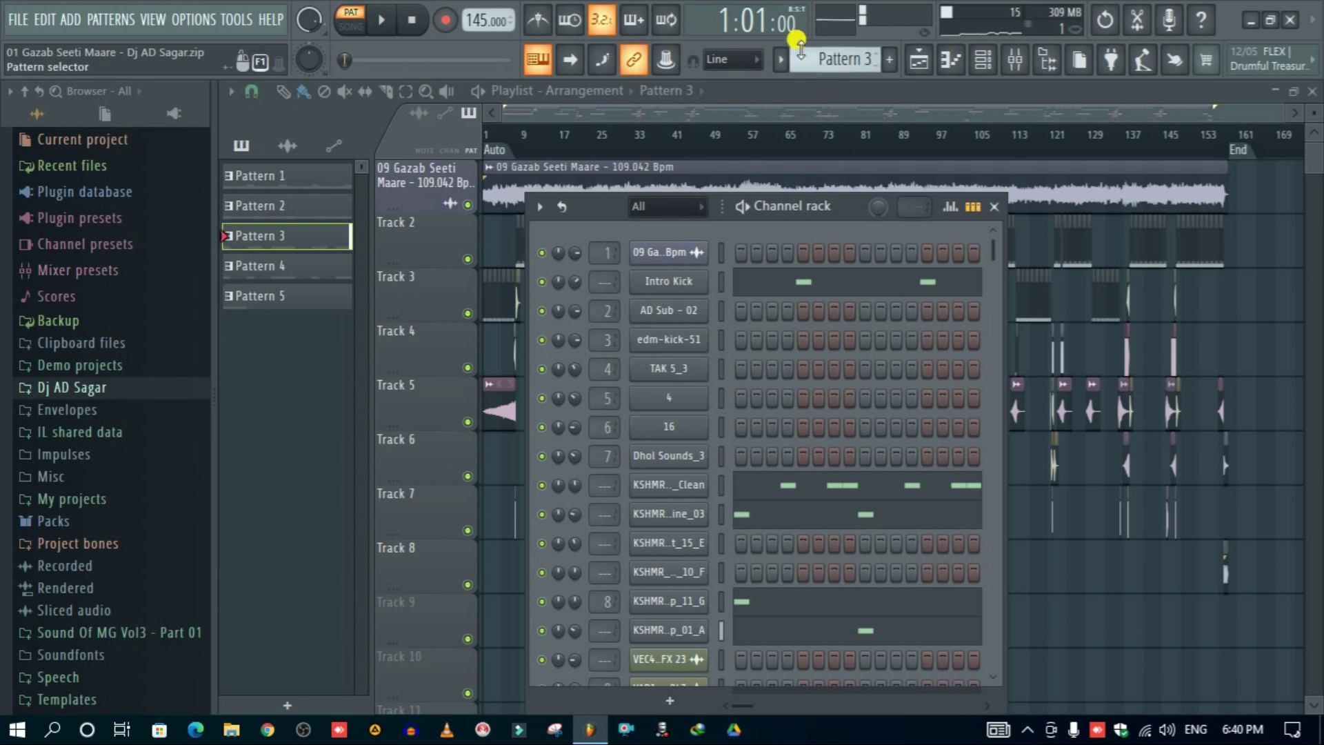
scroll(824, 57, "down", 1)
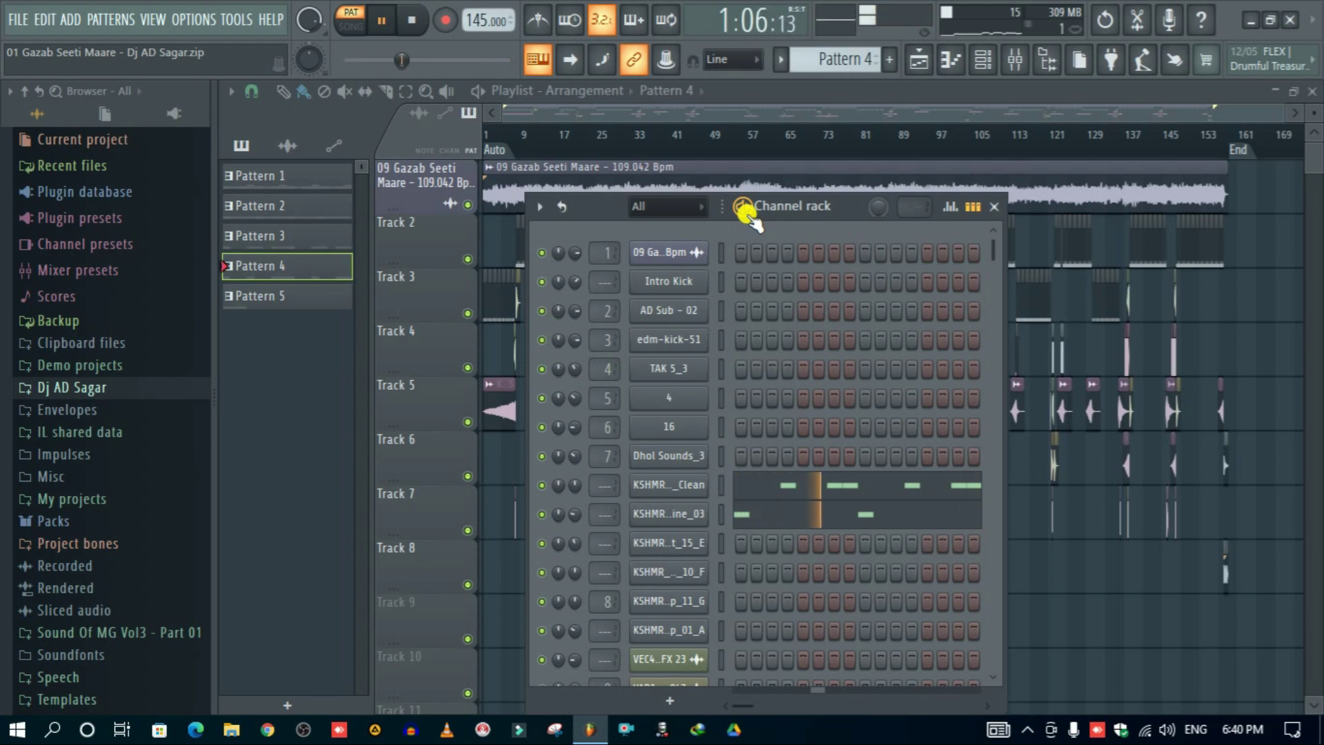
scroll(821, 66, "down", 1)
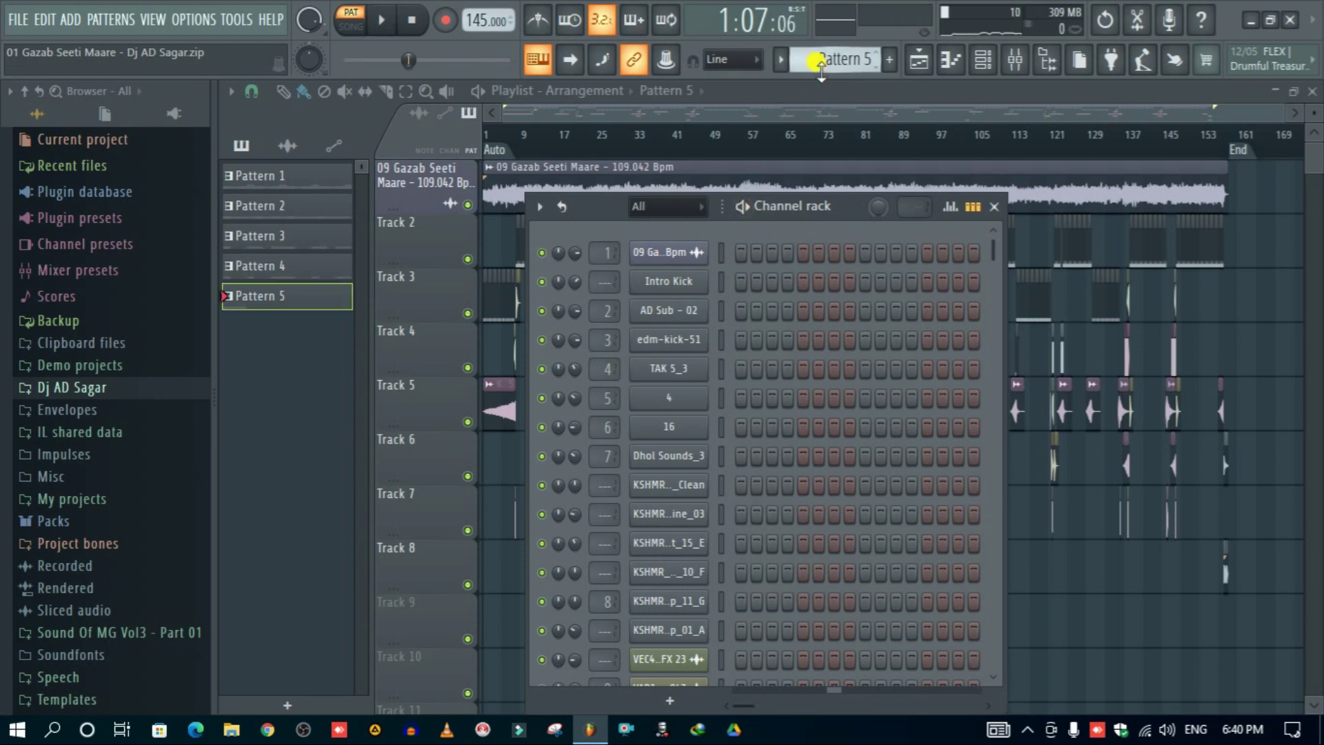
scroll(779, 308, "down", 5)
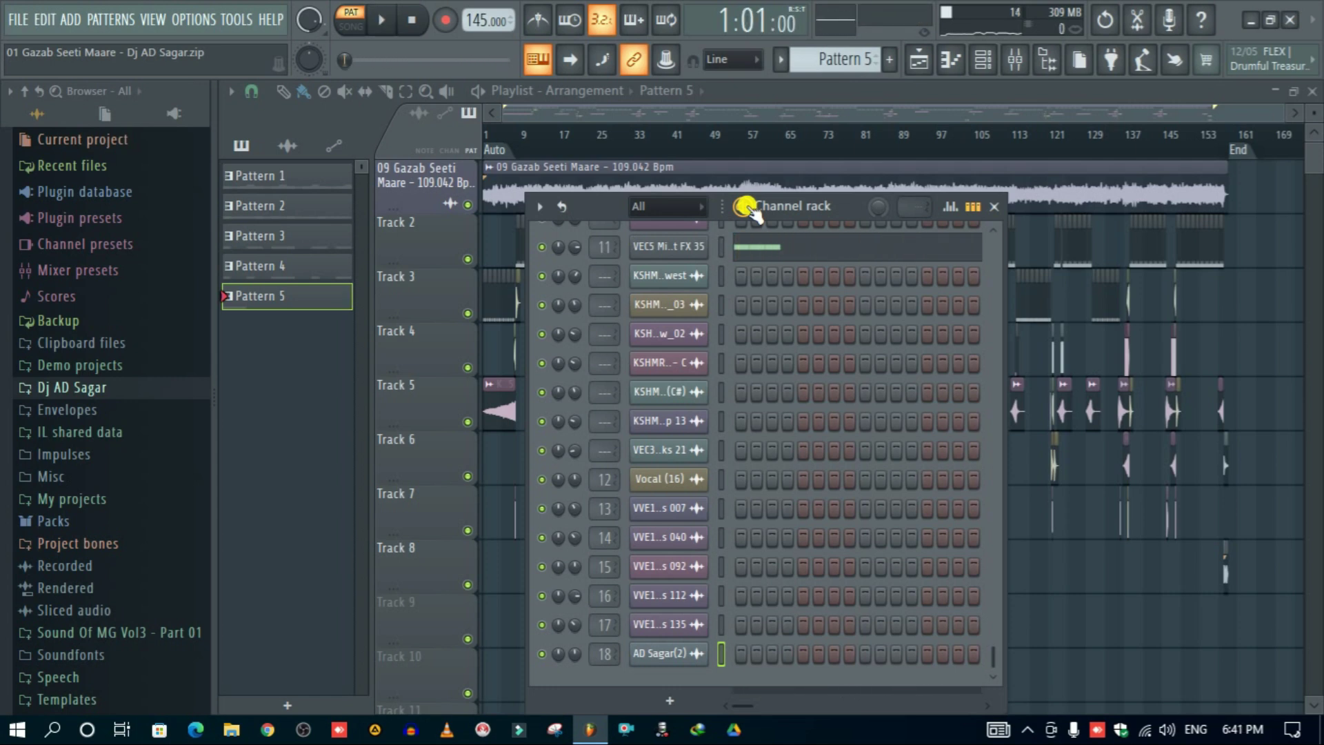
left_click(997, 209)
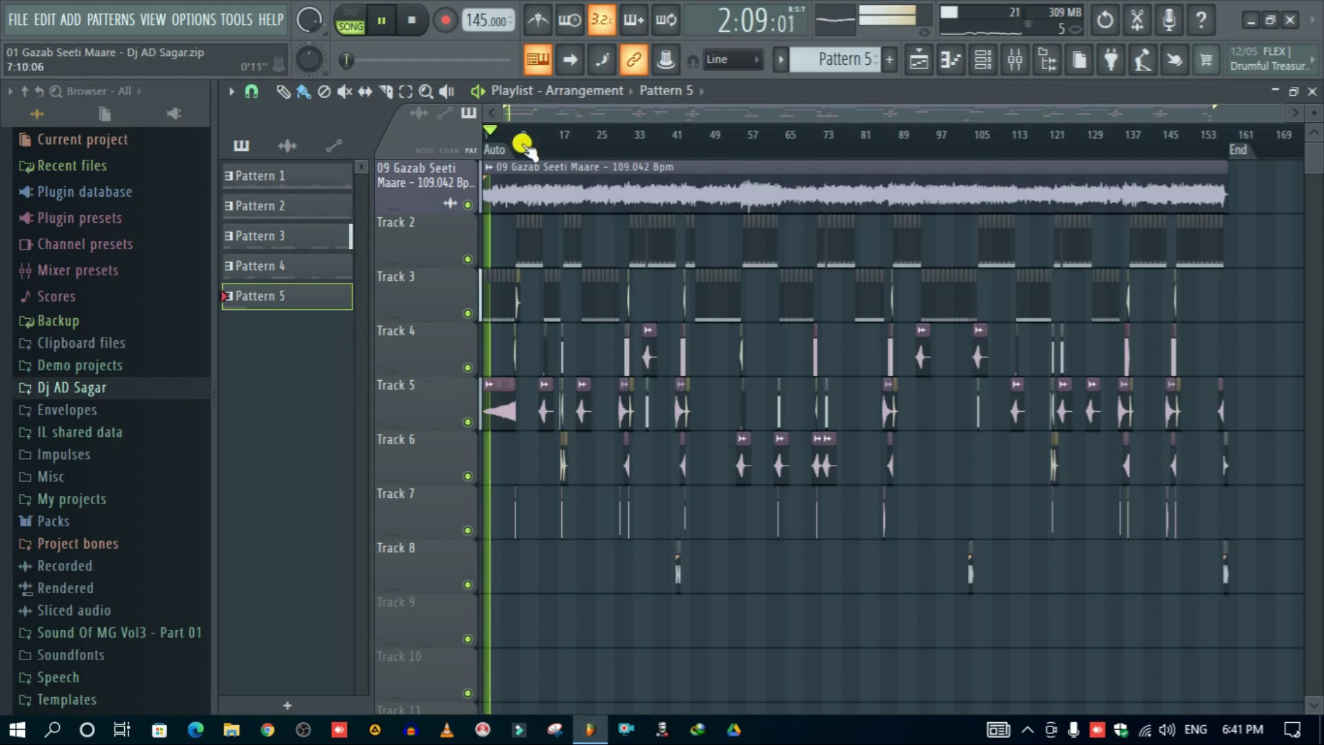
Step: Follow the song playback from the start, examining how patterns, sweeps and FX clips are arranged across the playlist tracks
scroll(528, 150, "up", 4)
scroll(645, 607, "up", 2)
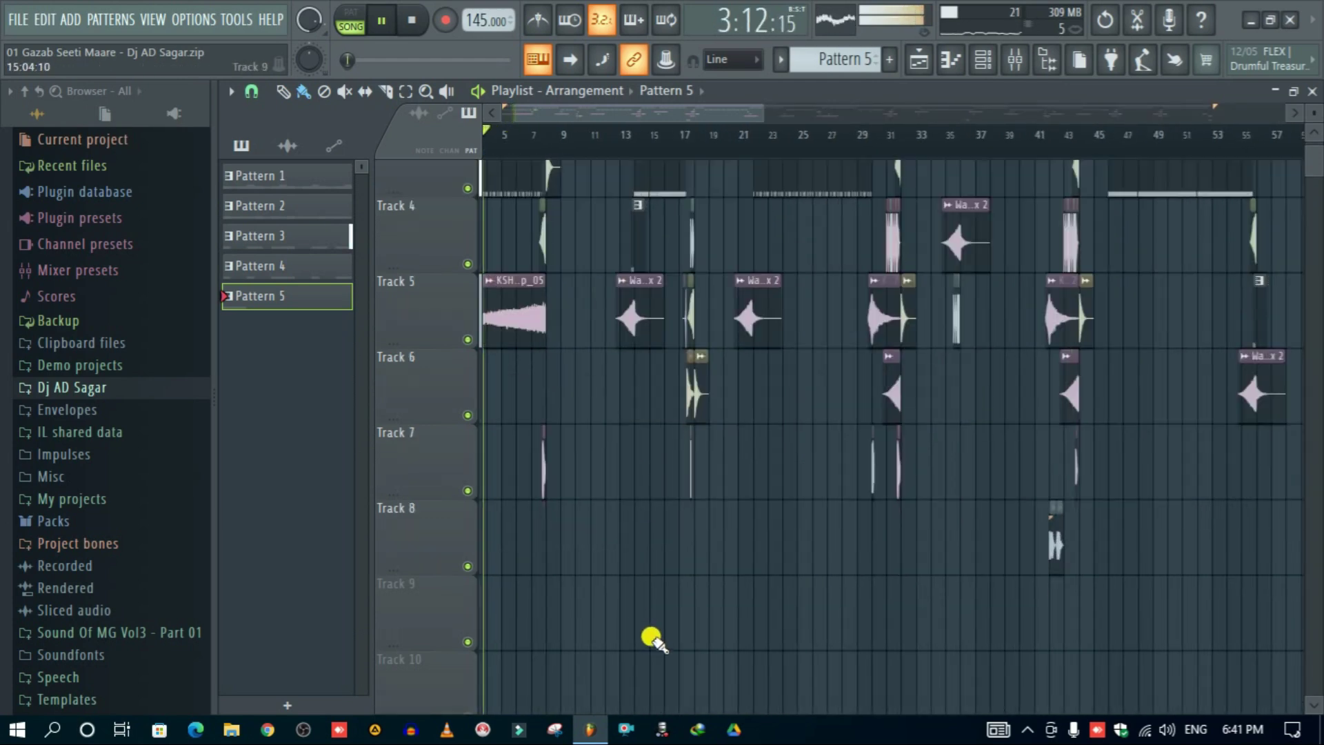
scroll(682, 633, "up", 3)
scroll(647, 150, "down", 4)
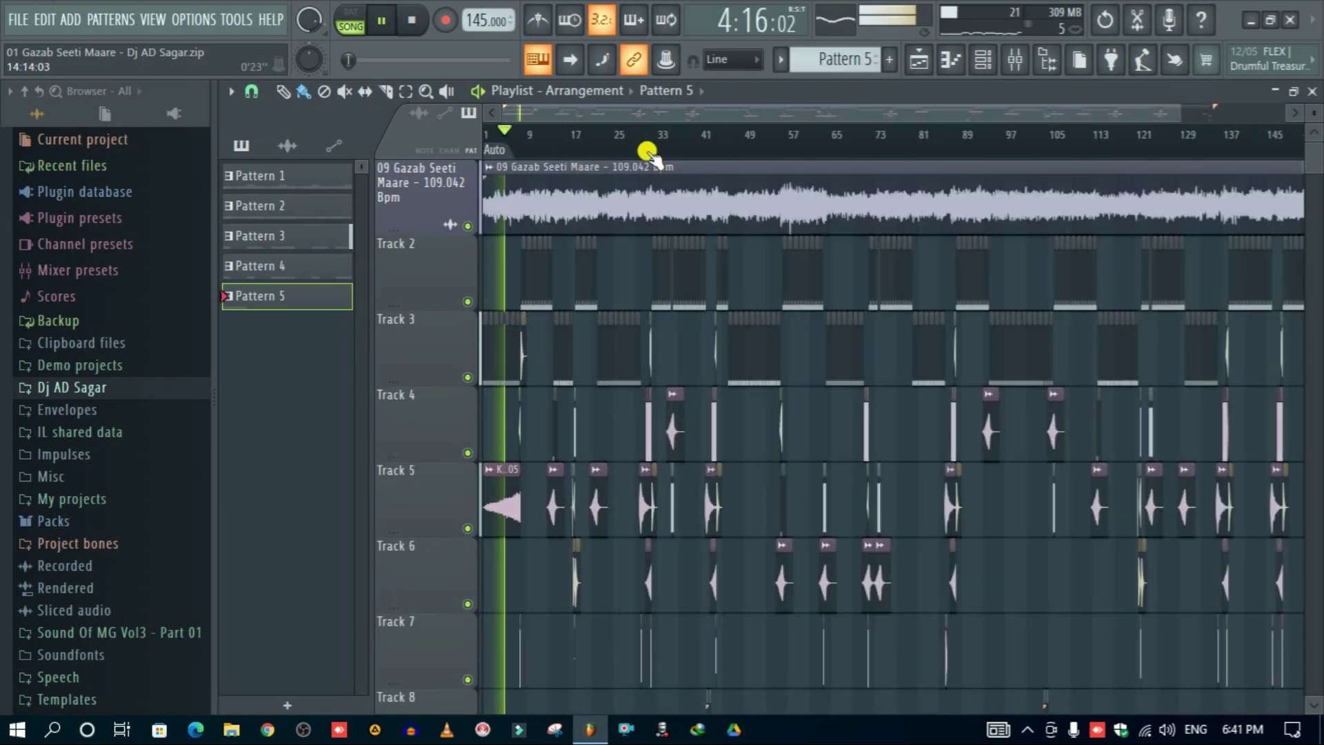
scroll(508, 134, "up", 8)
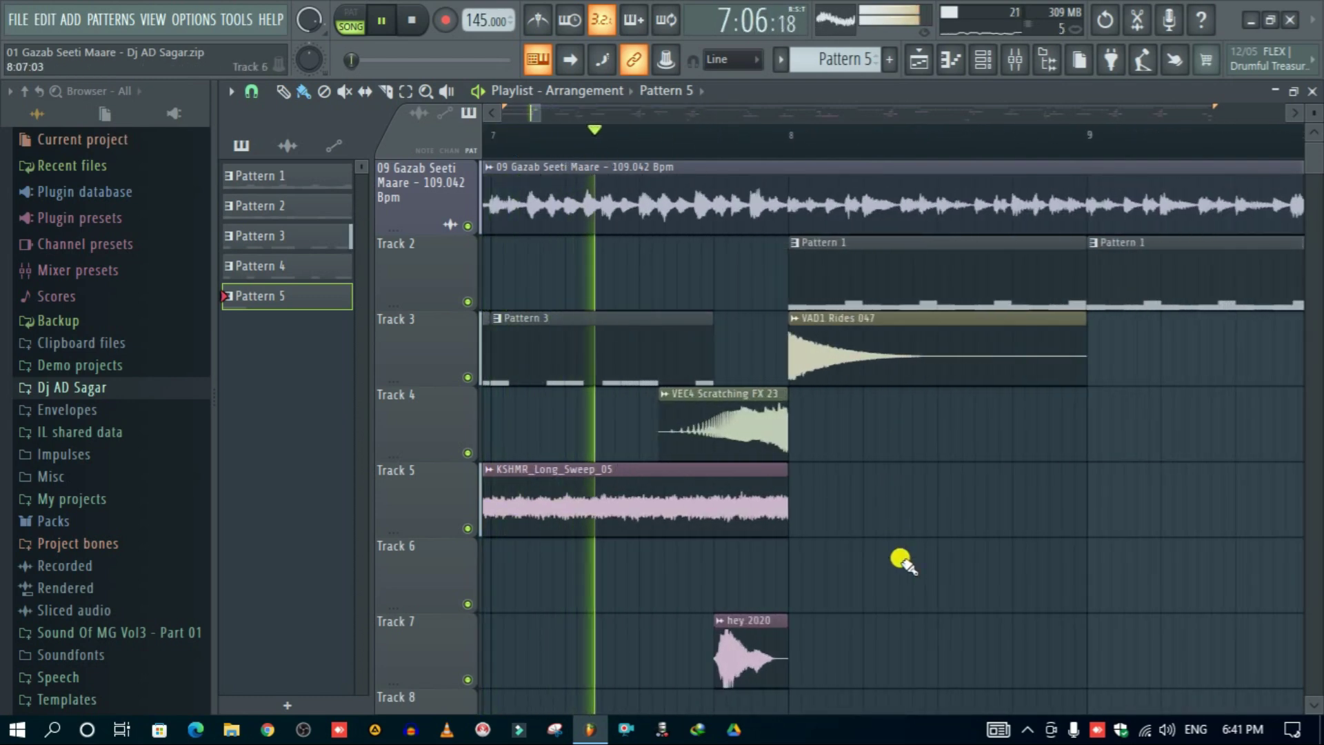
scroll(904, 559, "down", 4)
scroll(937, 556, "up", 4)
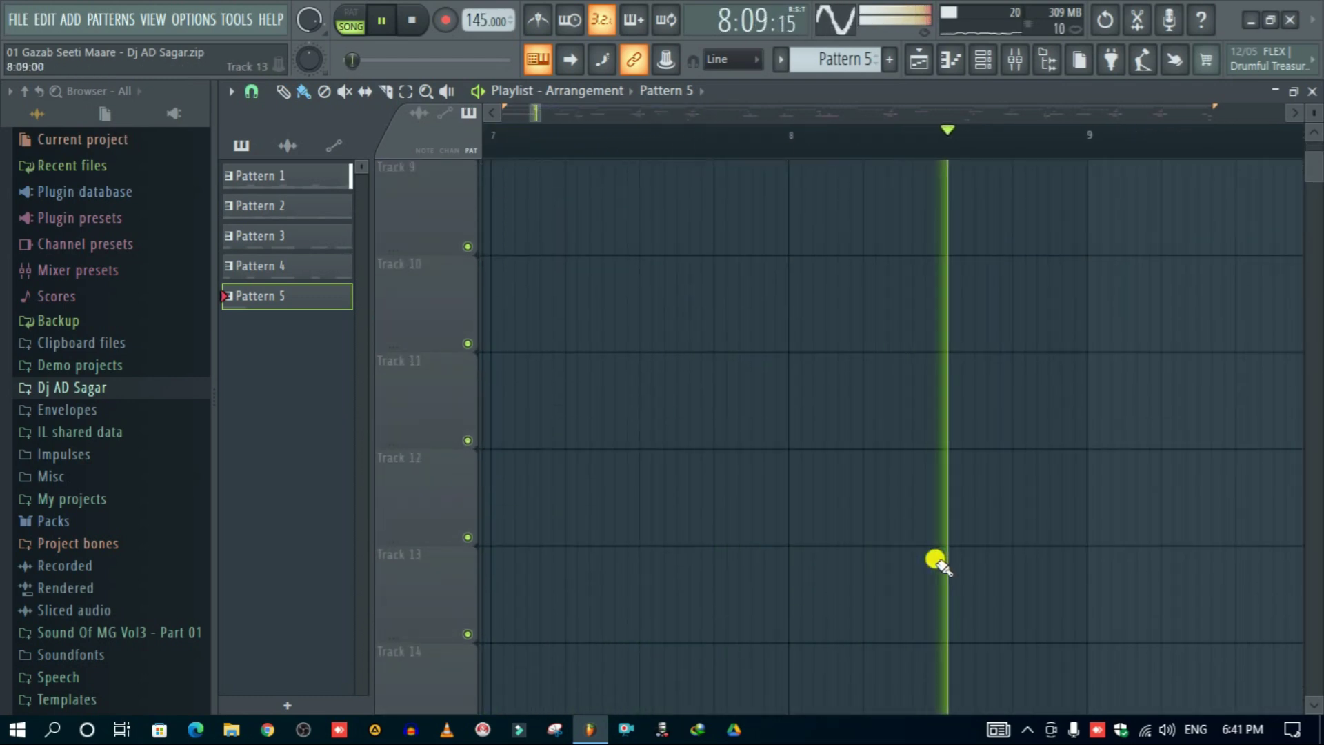
scroll(935, 556, "up", 3)
scroll(760, 136, "down", 6)
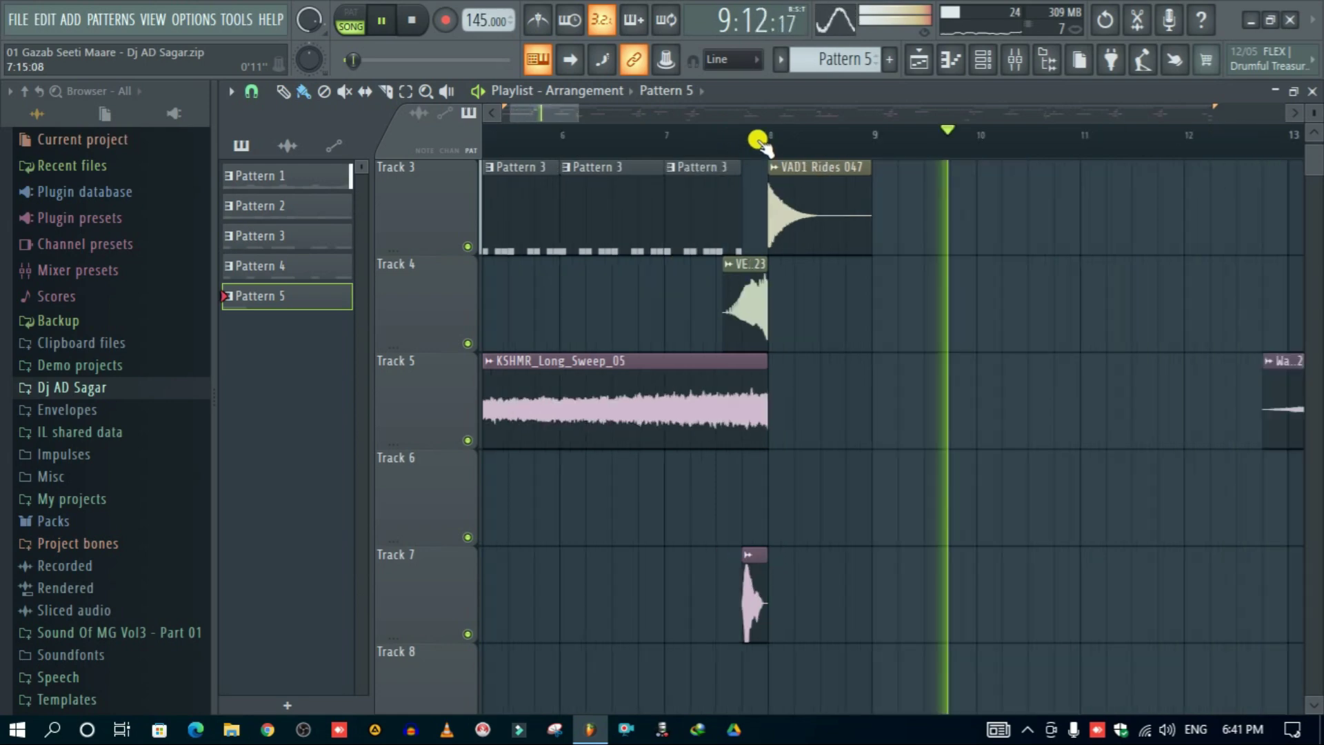
scroll(814, 566, "down", 3)
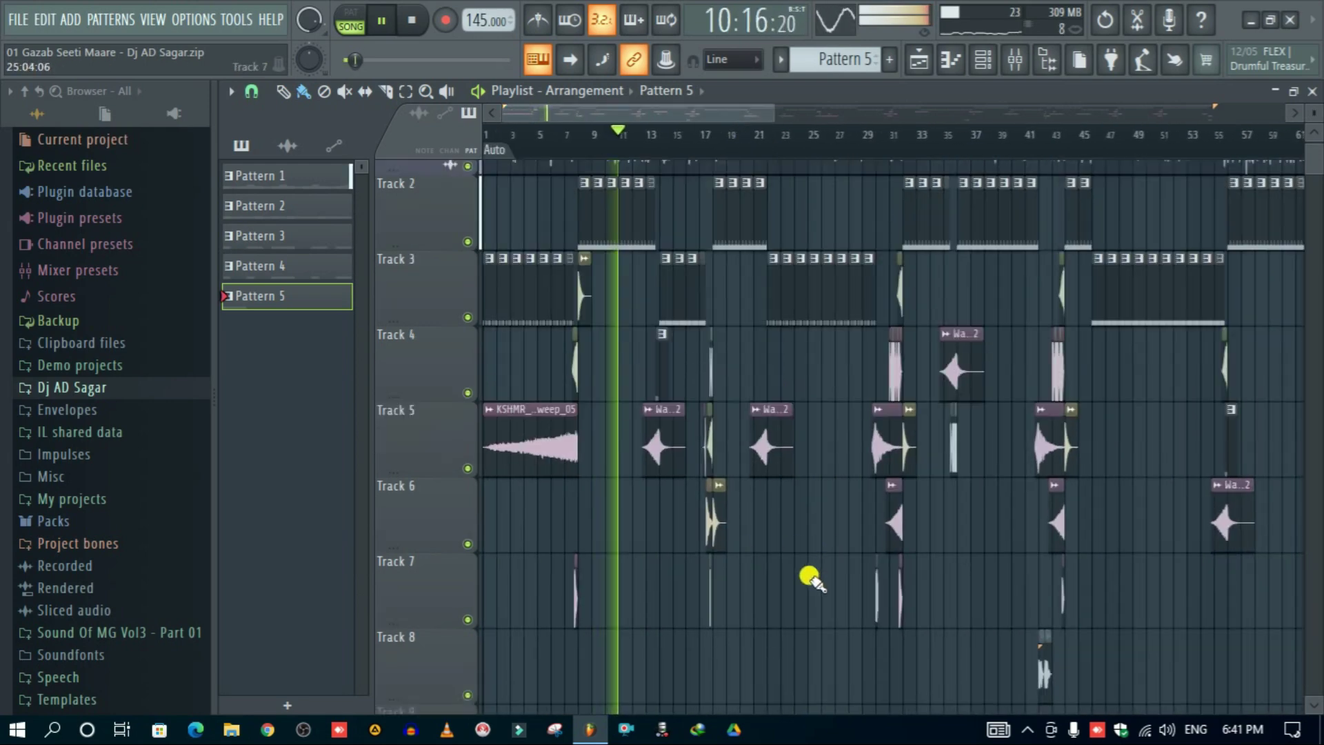
scroll(808, 552, "up", 2)
scroll(645, 136, "up", 4)
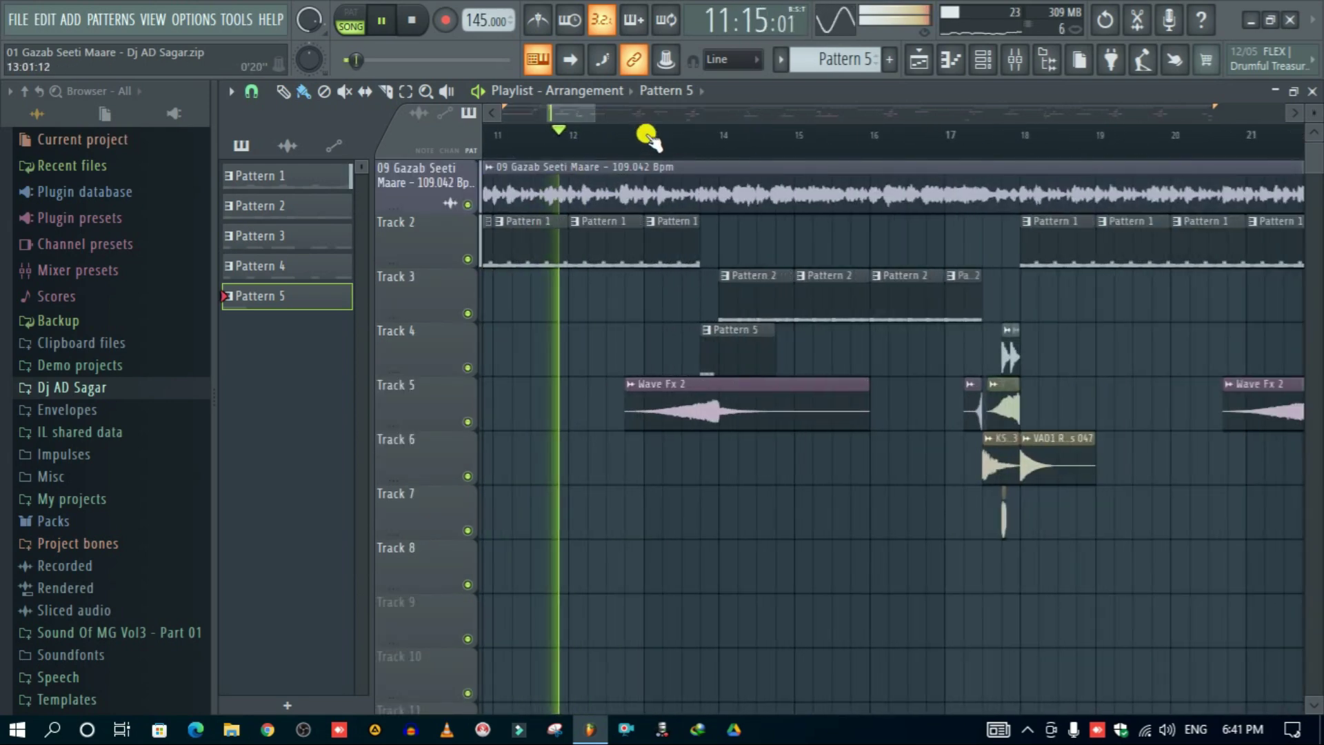
Step: Mute and unmute the 09 Gazab Seeti Maare audio track twice during playback to compare the mix with and without it
left_click(465, 204)
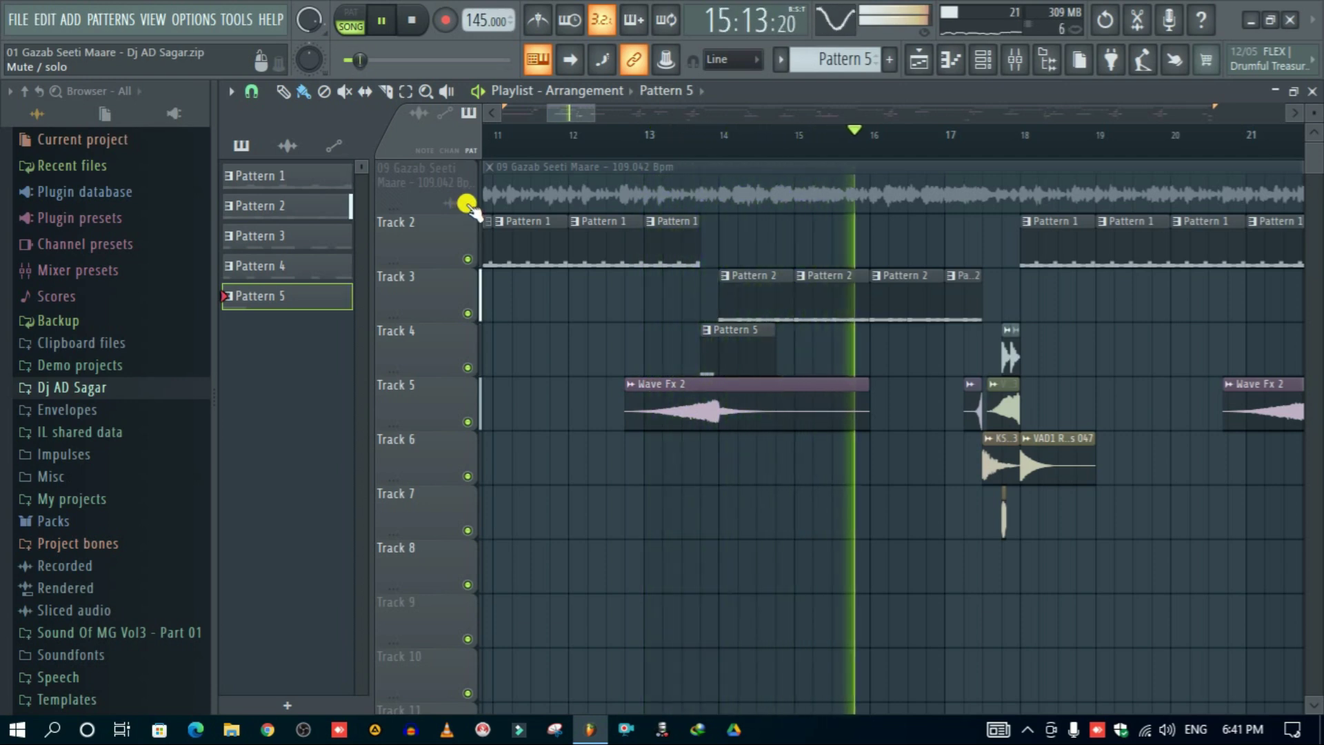
left_click(468, 204)
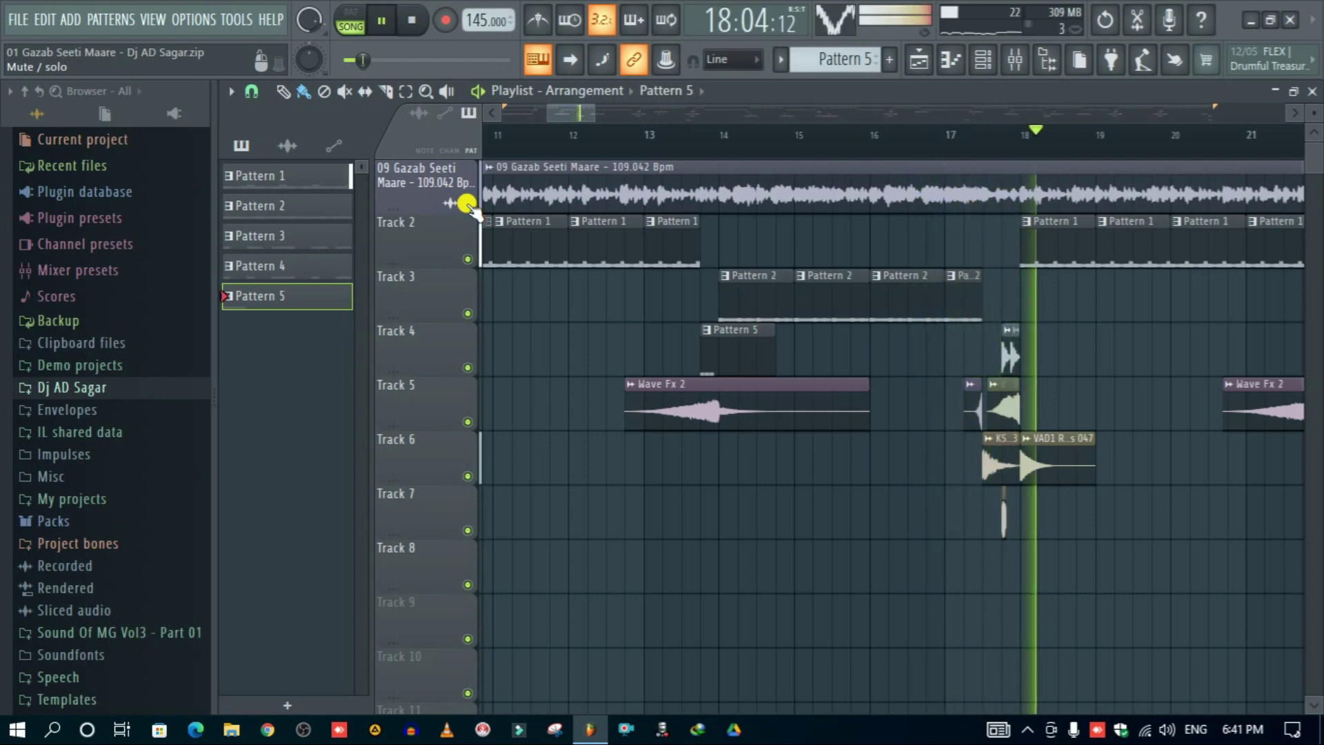
left_click(468, 205)
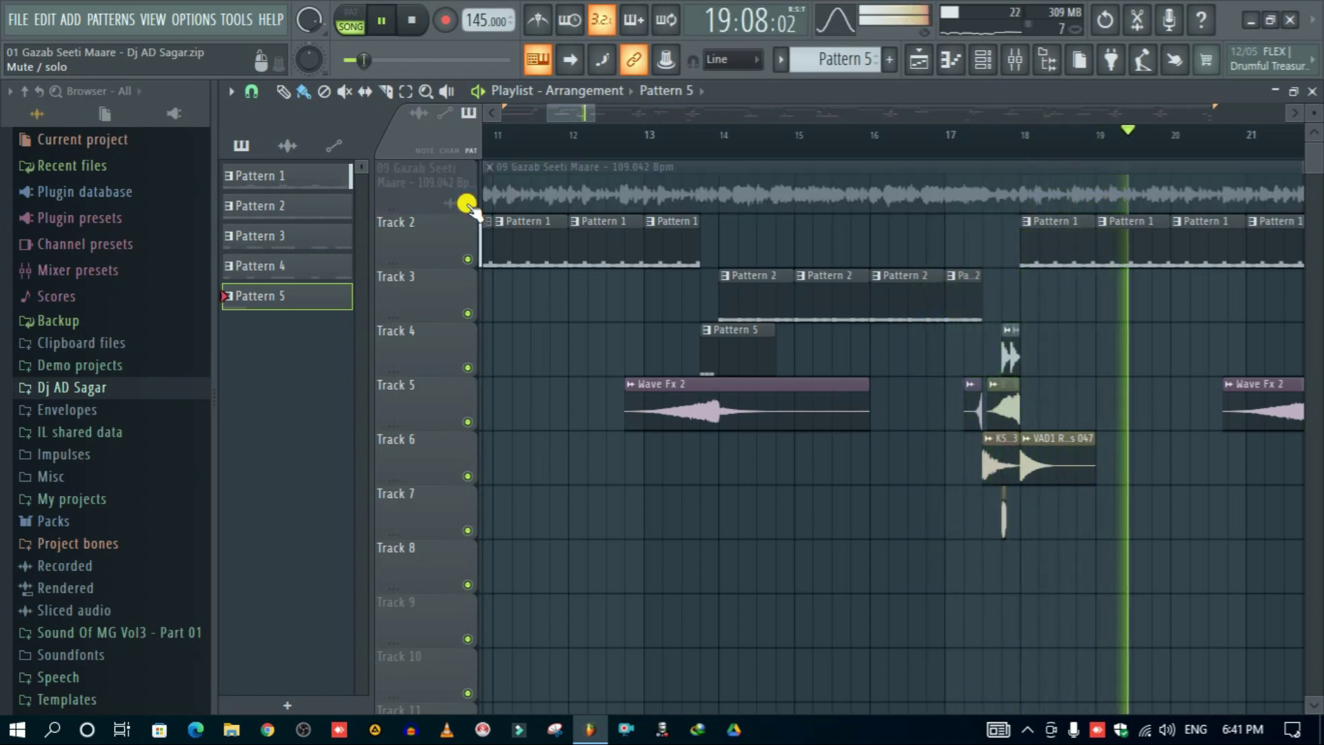
left_click(466, 203)
Step: Play the song from about bar 28 and mute the 09 Gazab Seeti Maare audio track to hear the transition alone
scroll(604, 152, "down", 3)
scroll(604, 151, "down", 3)
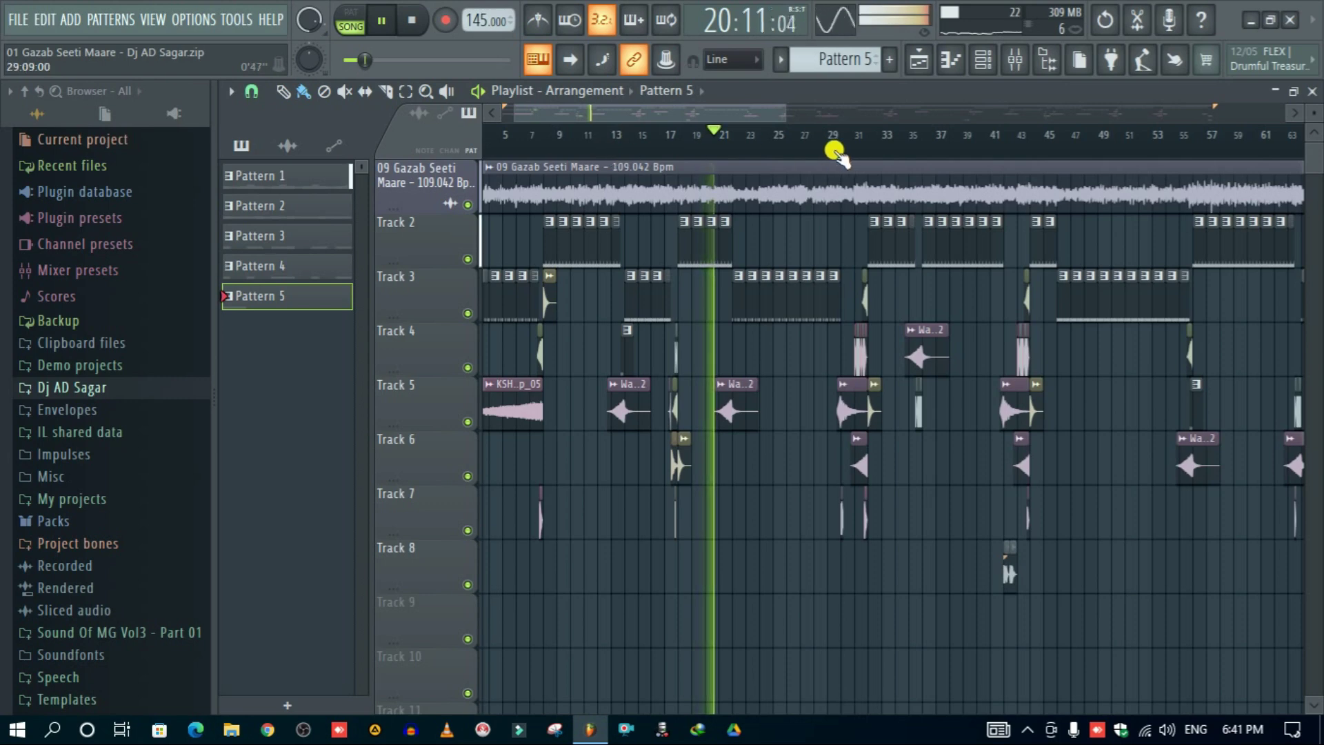
scroll(837, 151, "up", 3)
left_click(782, 138)
scroll(905, 141, "up", 2)
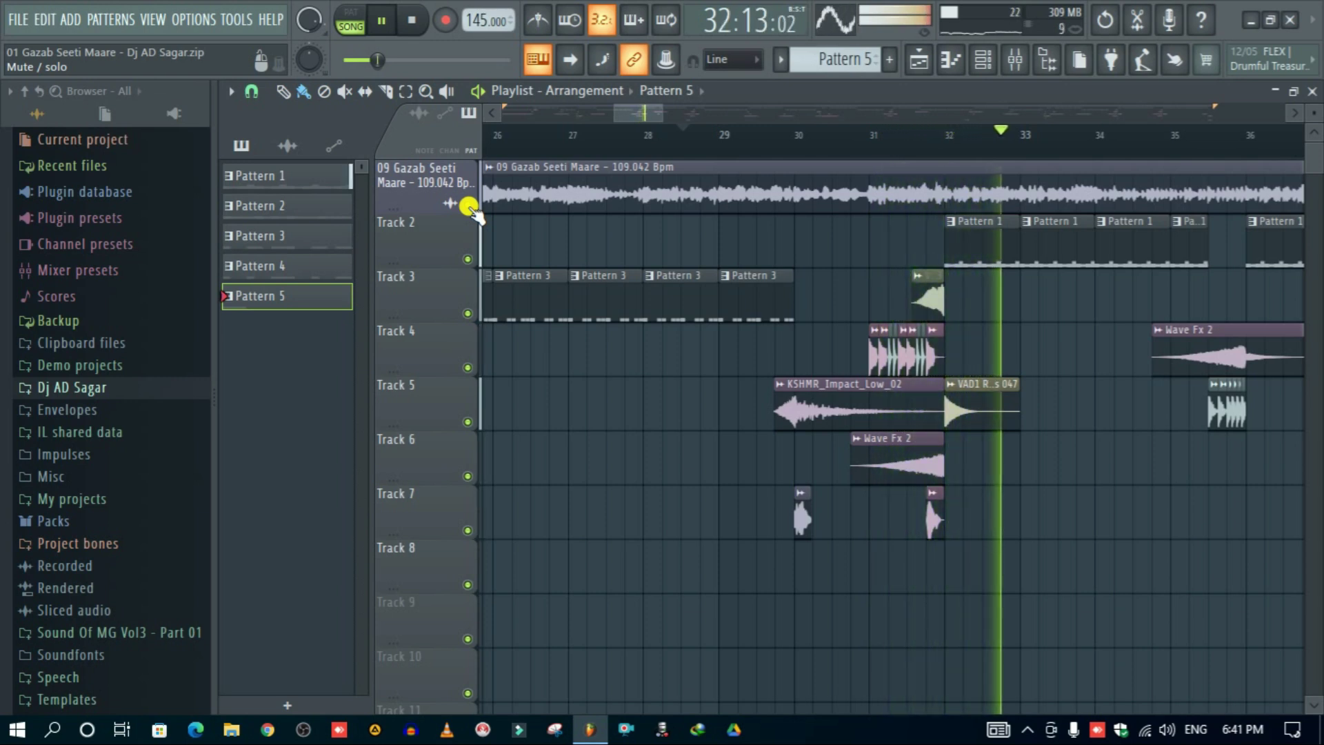
left_click(469, 206)
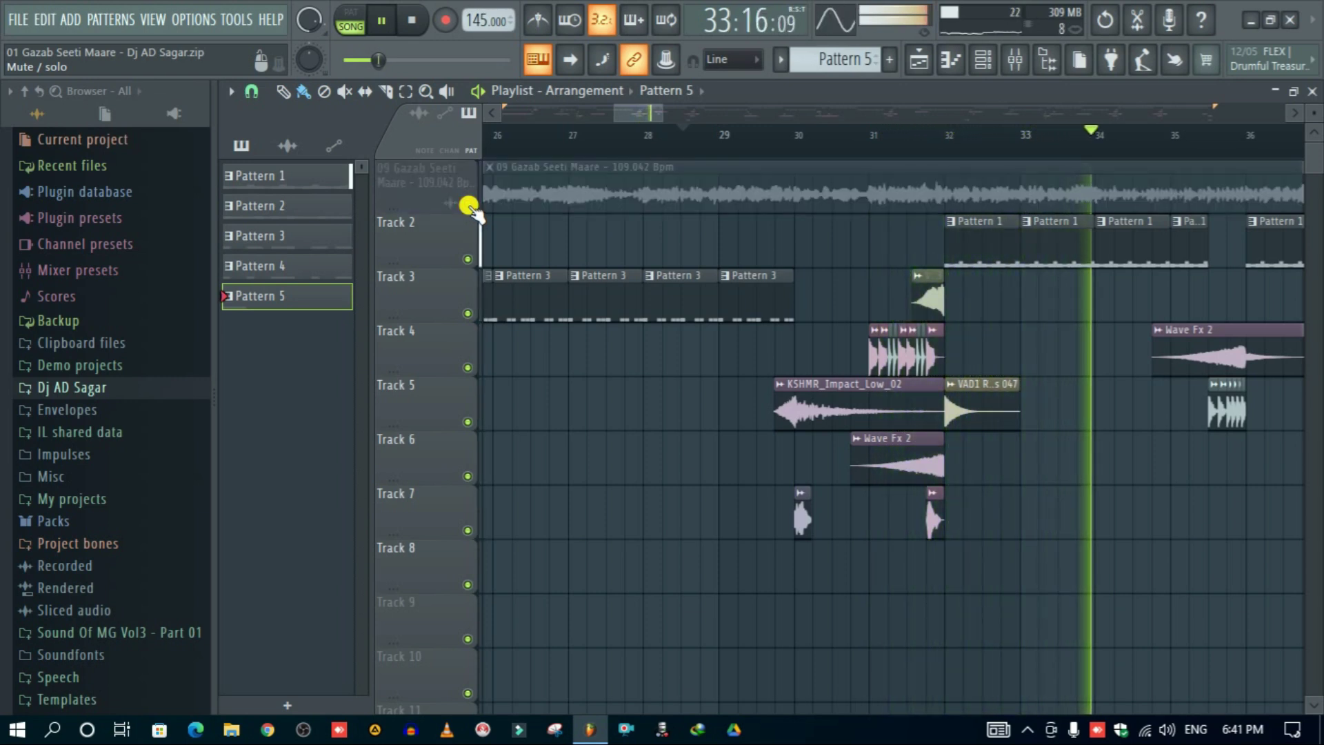
key("space")
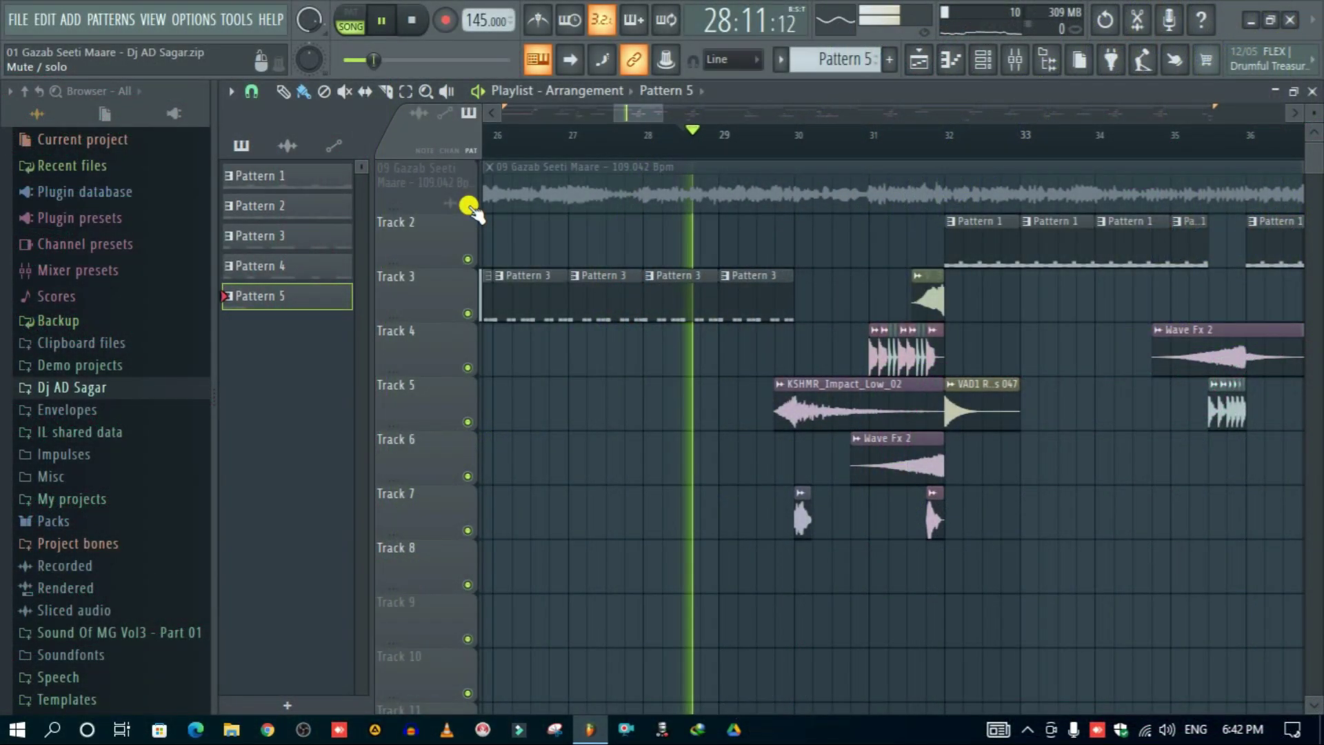
Step: Follow playback across bars 28 to 33 with the audio track muted, examining the impact, drum fill and sweep clips leading into bar 32
scroll(841, 143, "down", 5)
scroll(842, 145, "up", 10)
scroll(842, 147, "down", 8)
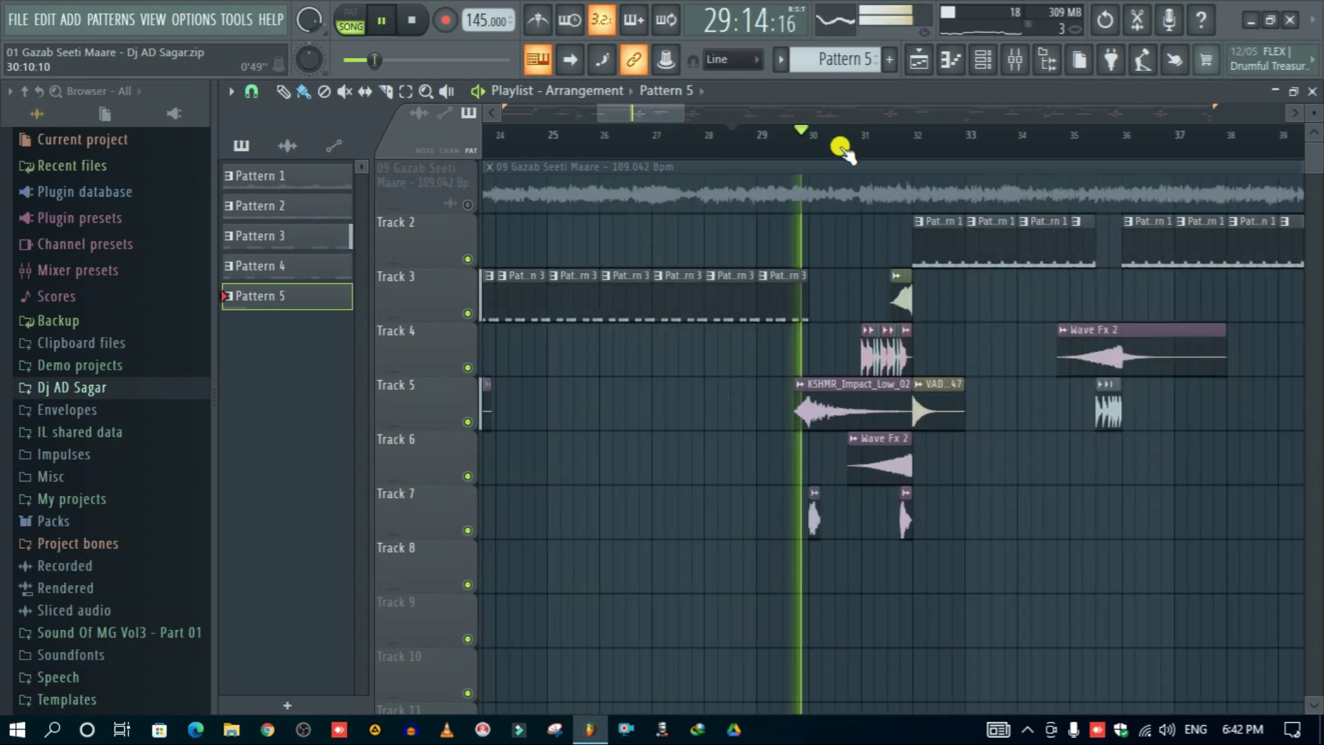
scroll(875, 146, "up", 3)
scroll(875, 145, "down", 5)
scroll(875, 144, "up", 6)
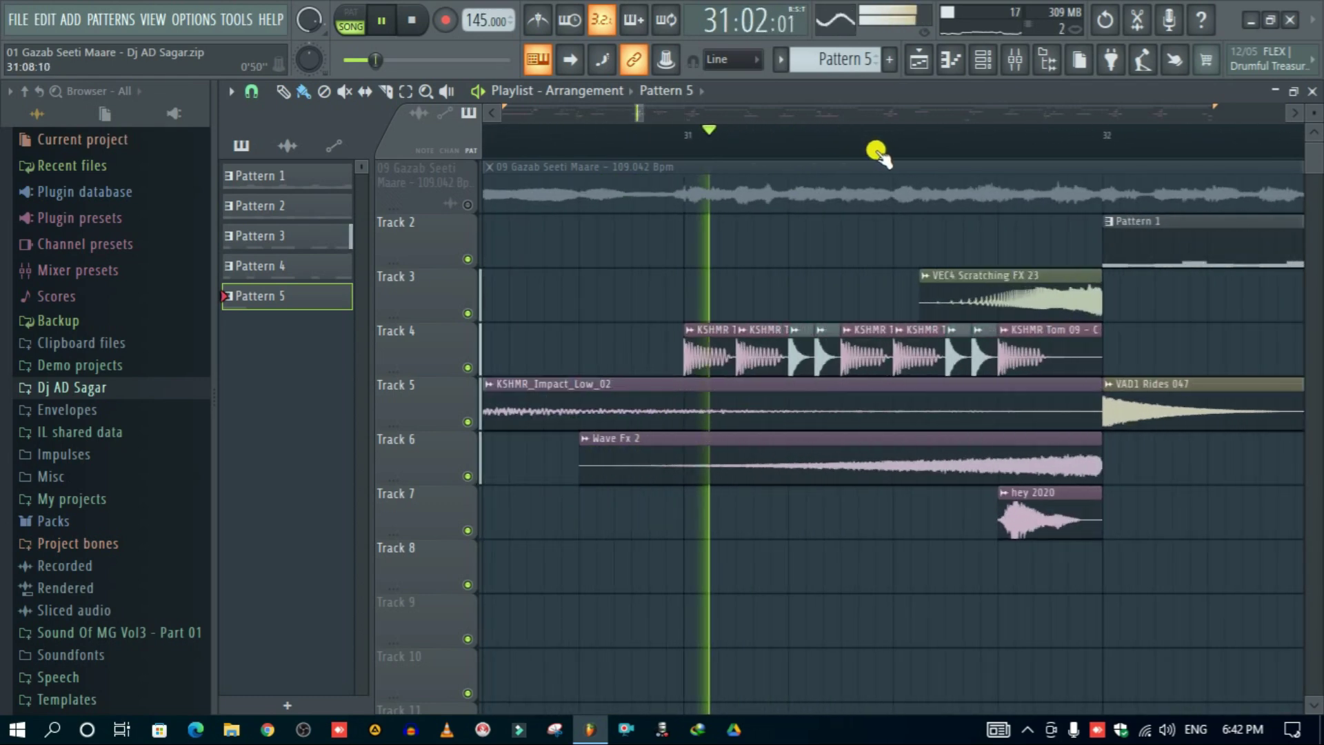
scroll(876, 148, "down", 4)
scroll(883, 156, "up", 5)
scroll(895, 163, "down", 8)
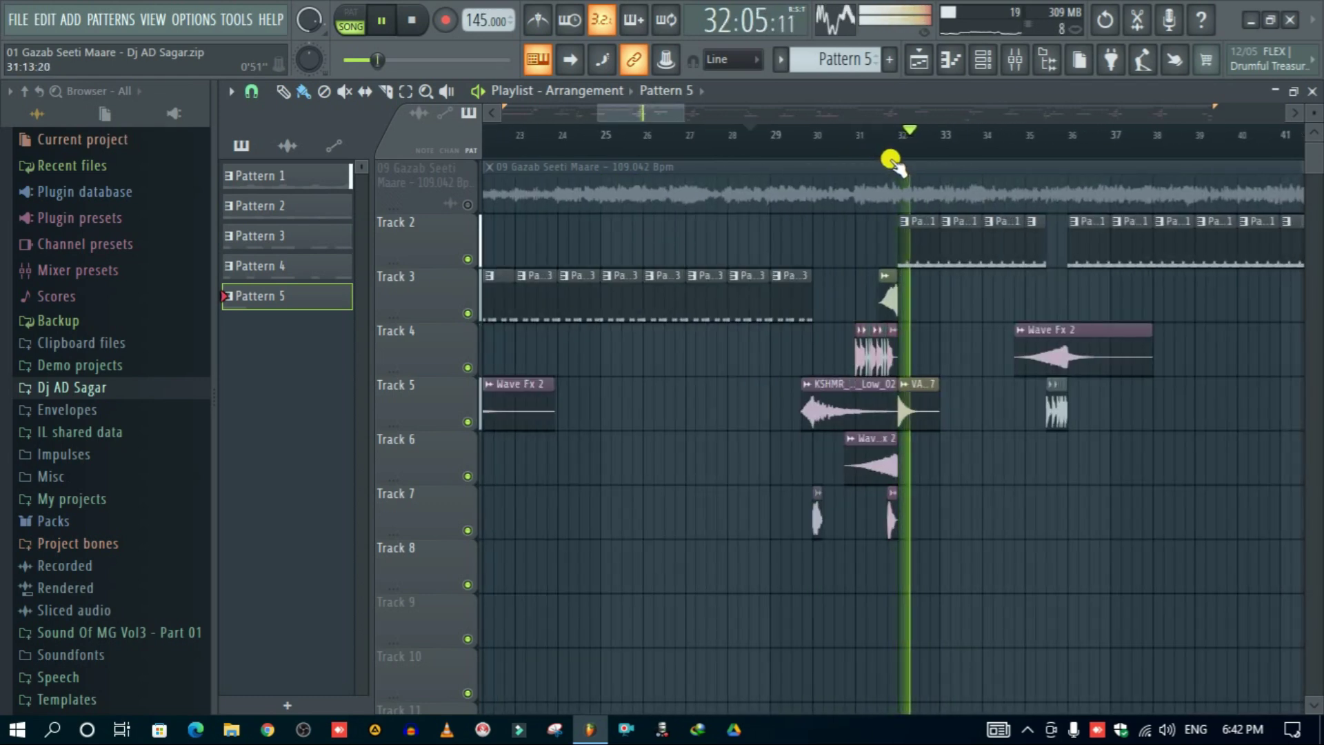
scroll(817, 149, "up", 5)
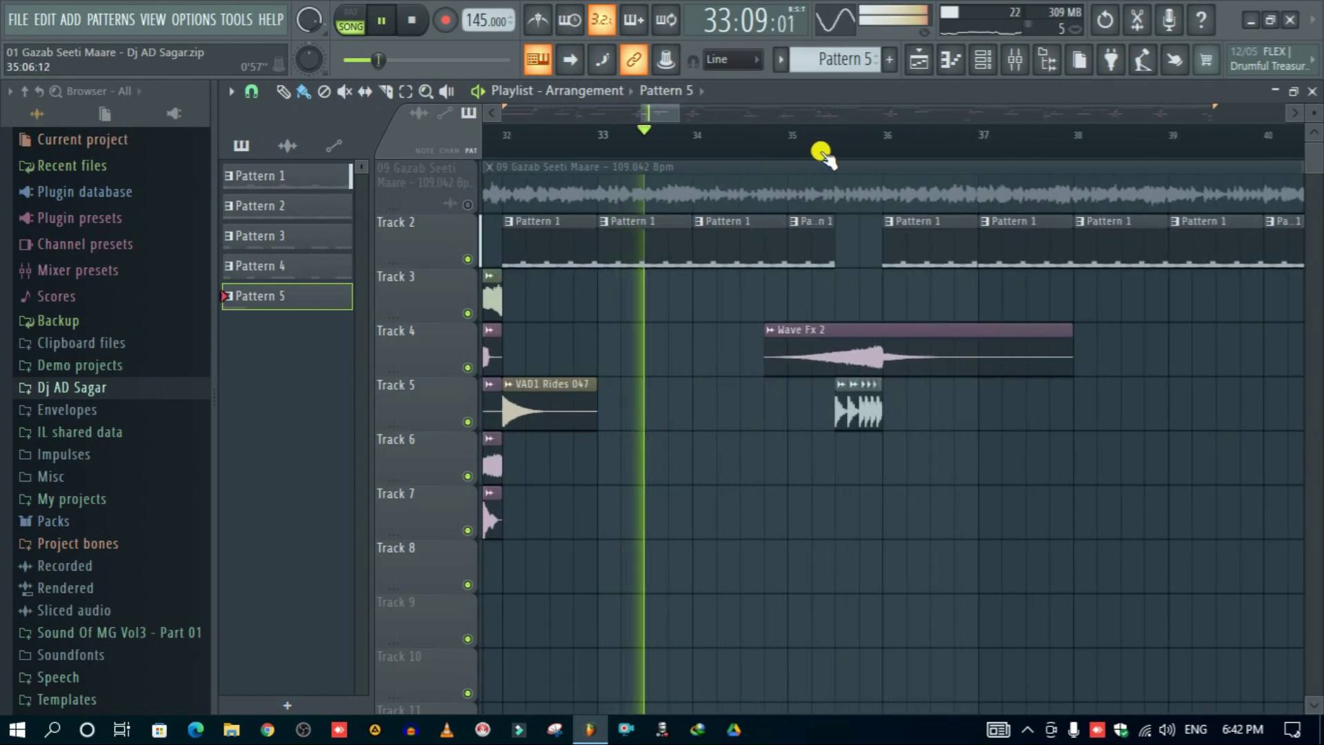
Step: Unmute the 09 Gazab Seeti Maare track, follow bars 33 to 40, and briefly mute and unmute it again to compare the mix
left_click(465, 207)
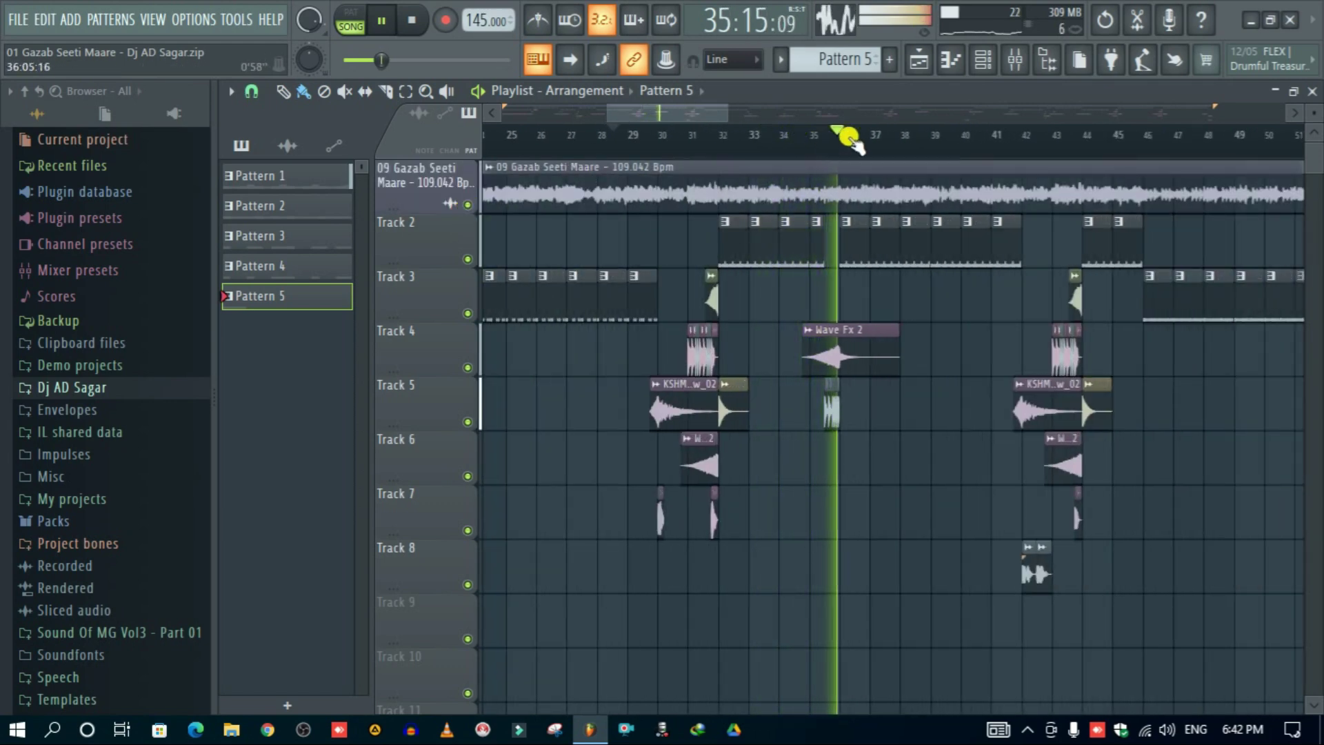
scroll(821, 152, "down", 5)
scroll(731, 147, "up", 8)
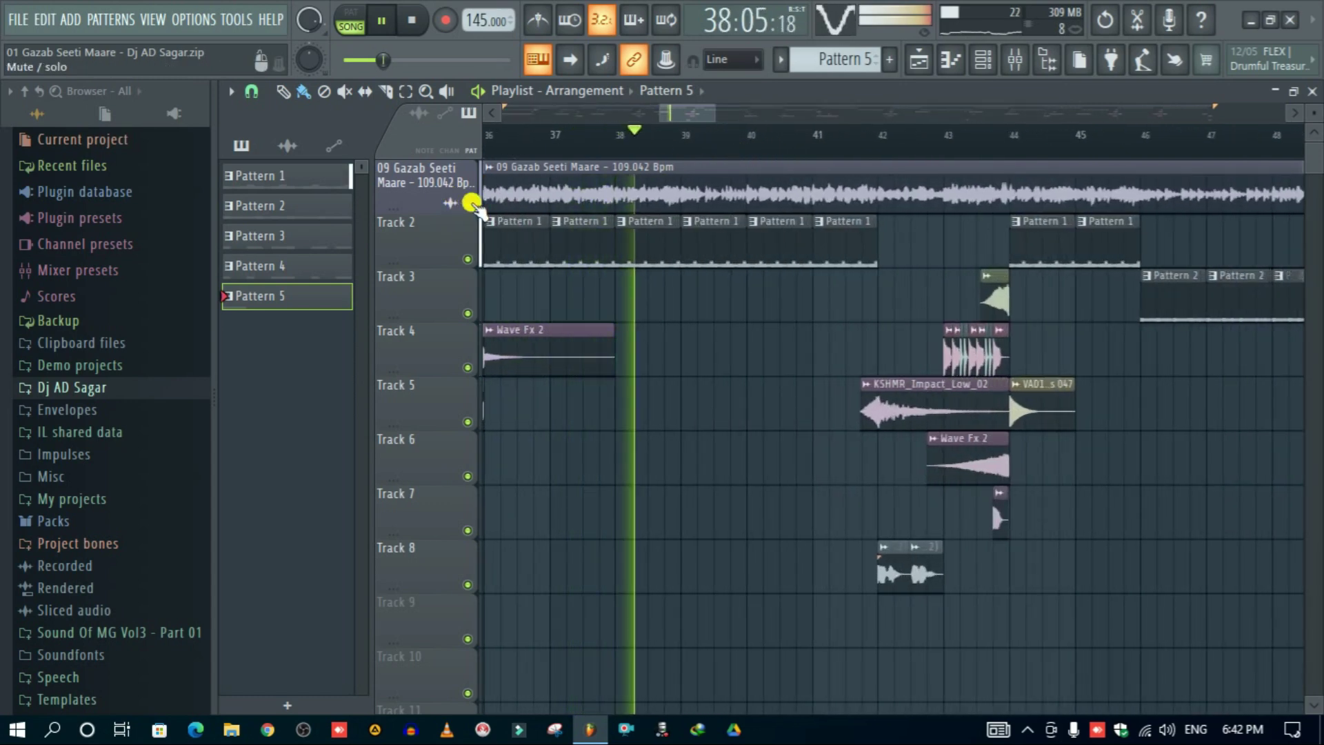
scroll(844, 140, "down", 2)
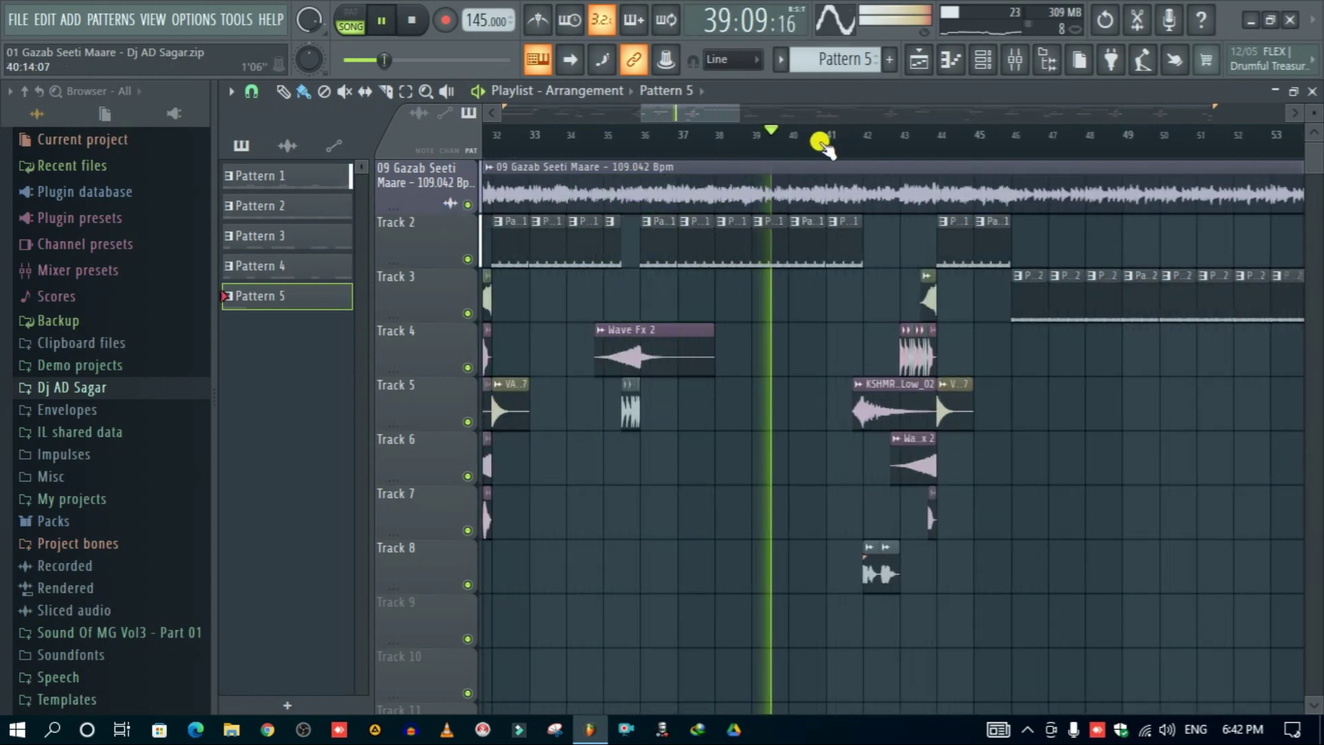
left_click(467, 208)
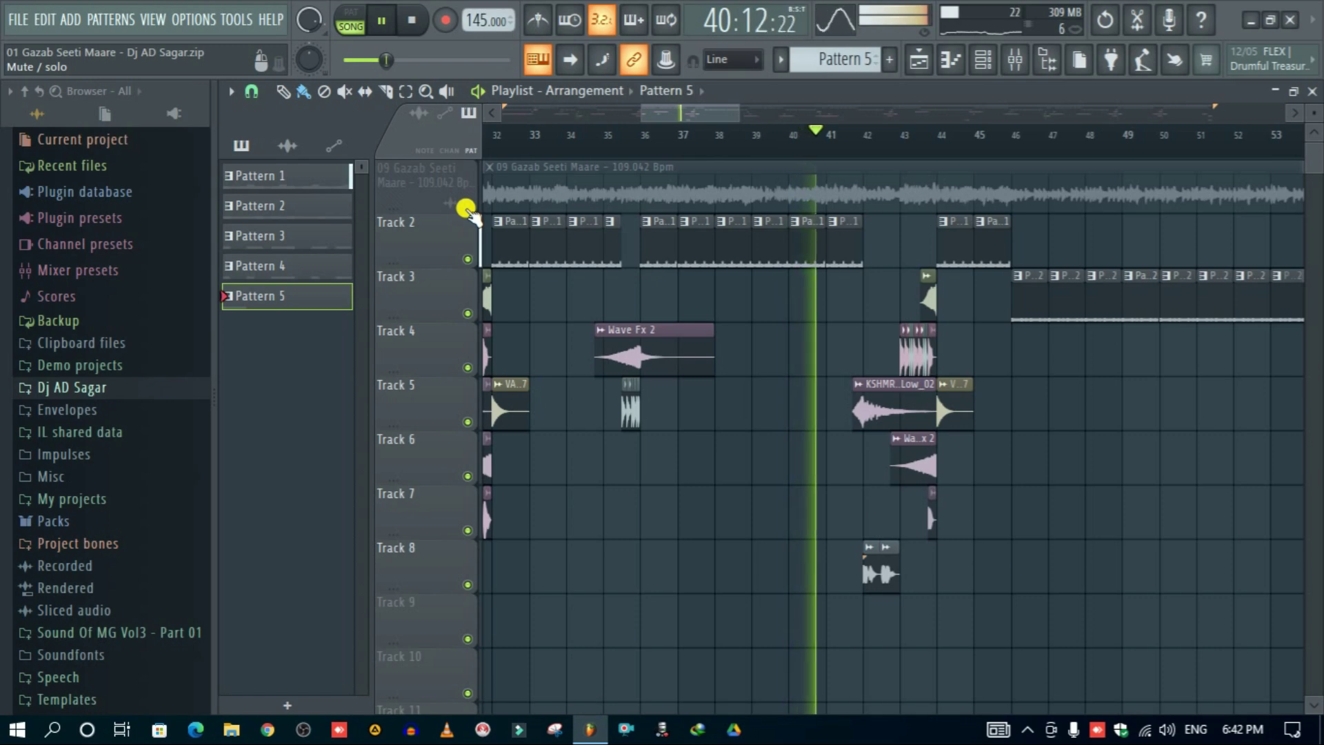
left_click(468, 208)
Step: Examine the transition clips between bars 42 and 44 during playback, including the voice tag clips on Track 8
scroll(872, 148, "up", 5)
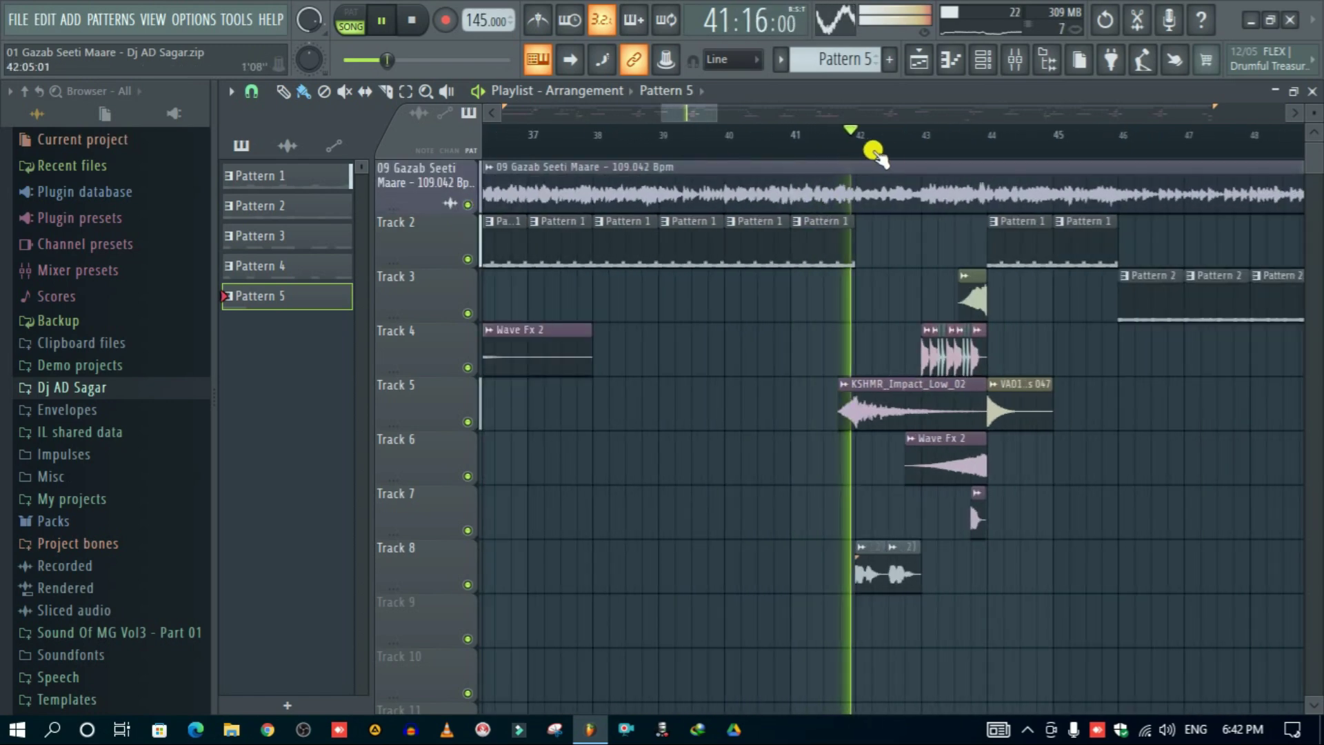
scroll(952, 148, "down", 5)
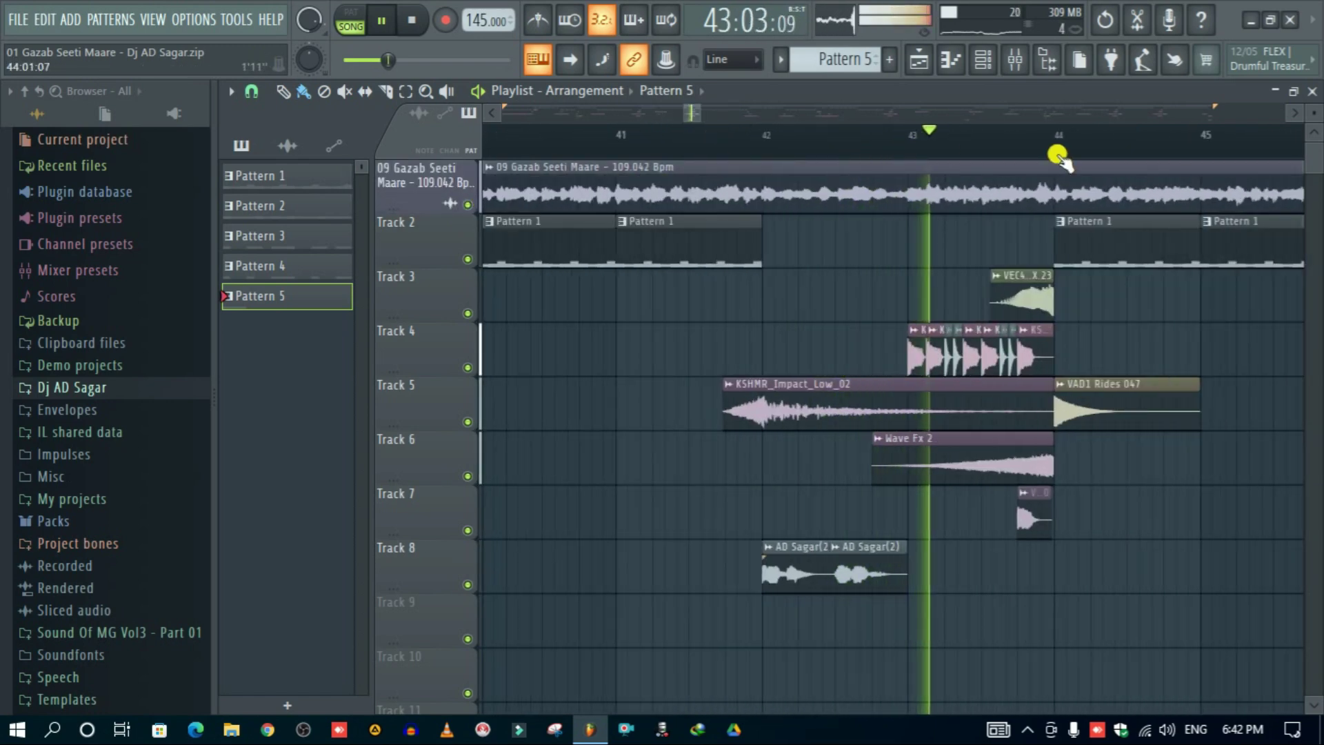
scroll(890, 157, "down", 5)
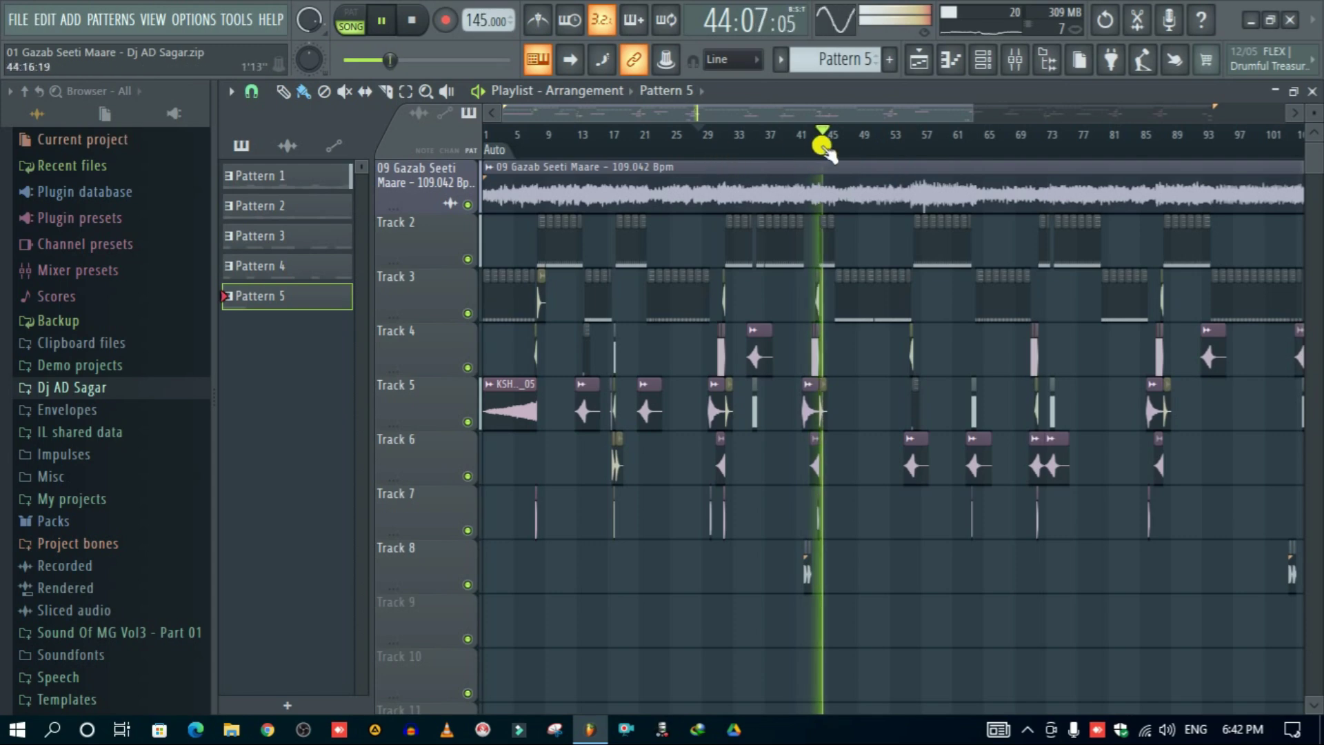
scroll(823, 146, "up", 3)
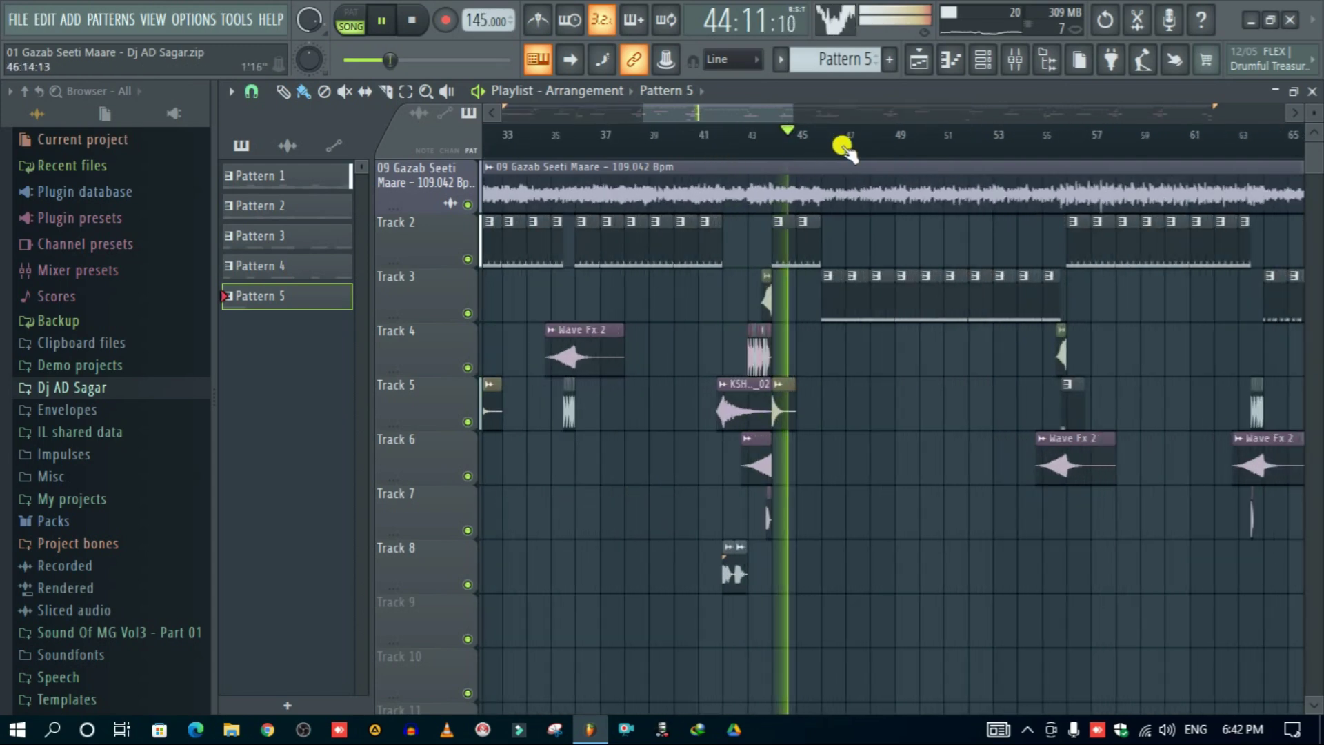
Step: Mute the 09 Gazab Seeti Maare track and examine the Pattern 2 section and the transition into Pattern 1 at bar 56
left_click(467, 204)
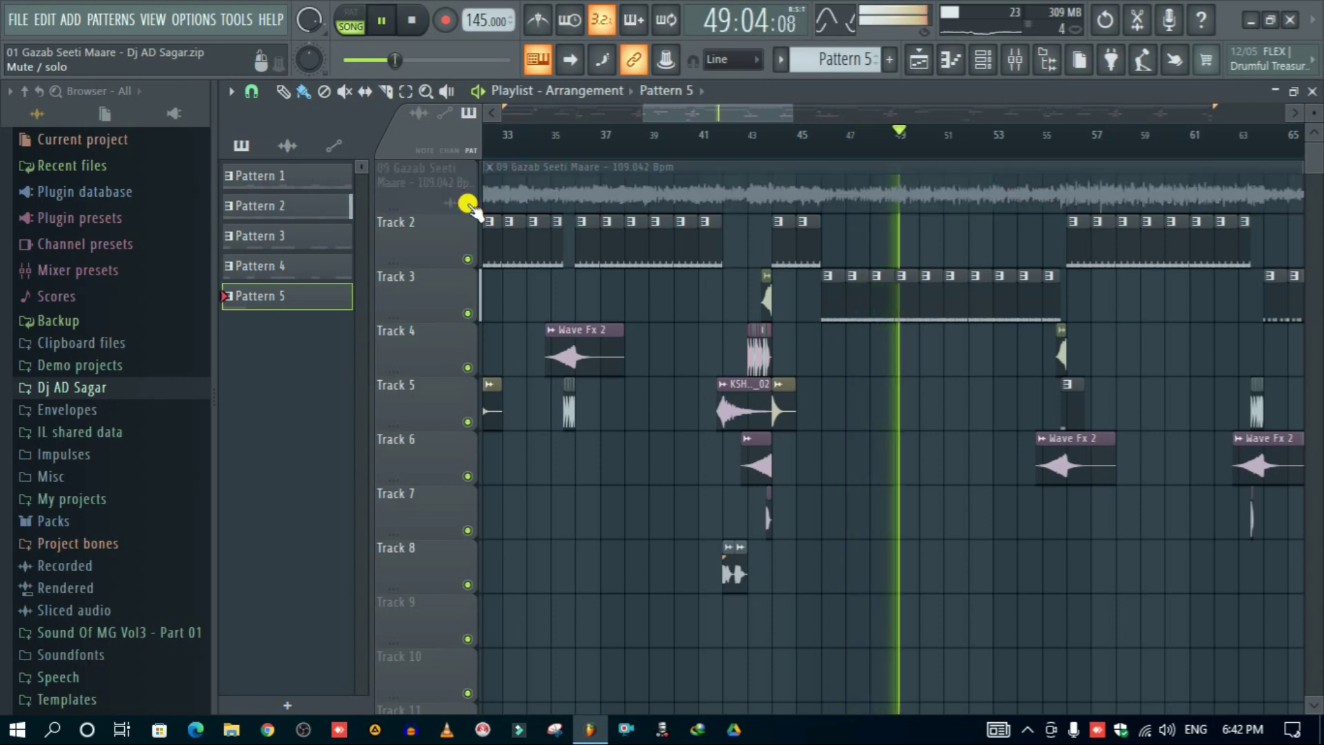
scroll(991, 143, "down", 3)
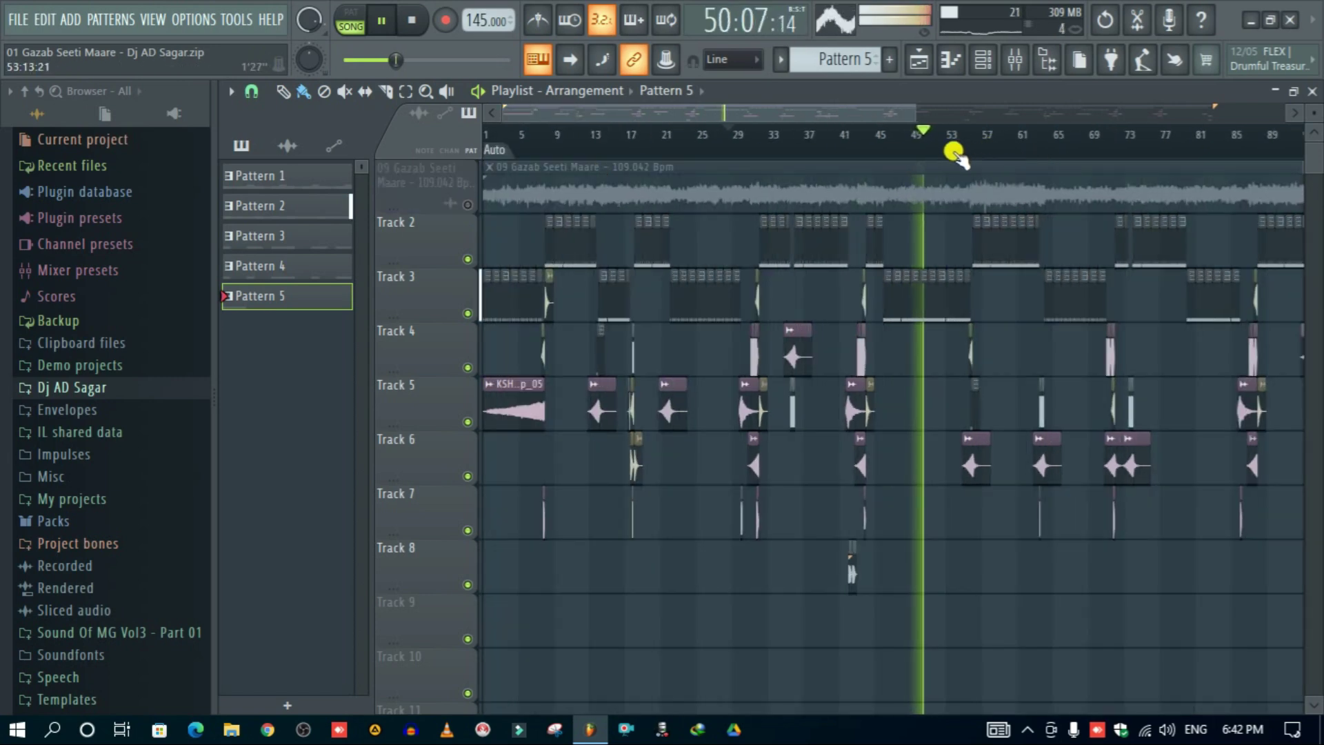
scroll(954, 148, "up", 5)
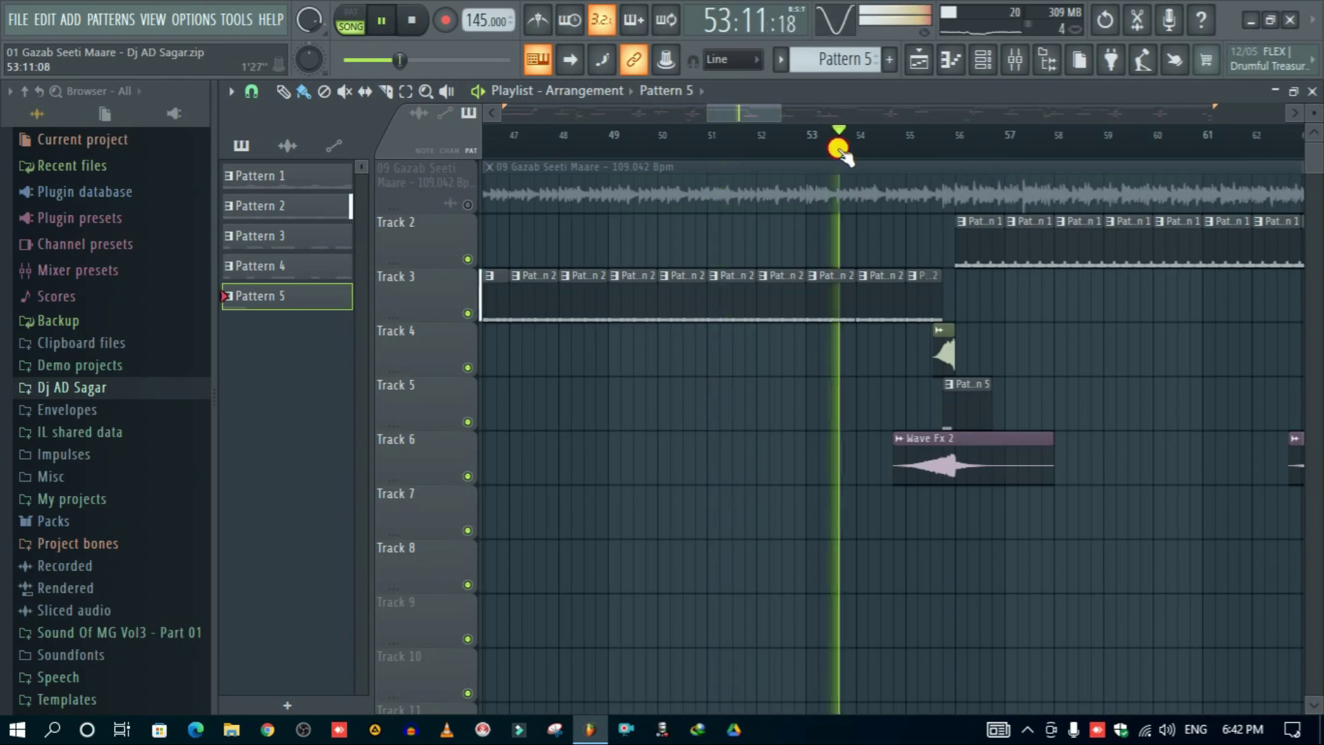
scroll(848, 151, "up", 4)
scroll(856, 153, "up", 6)
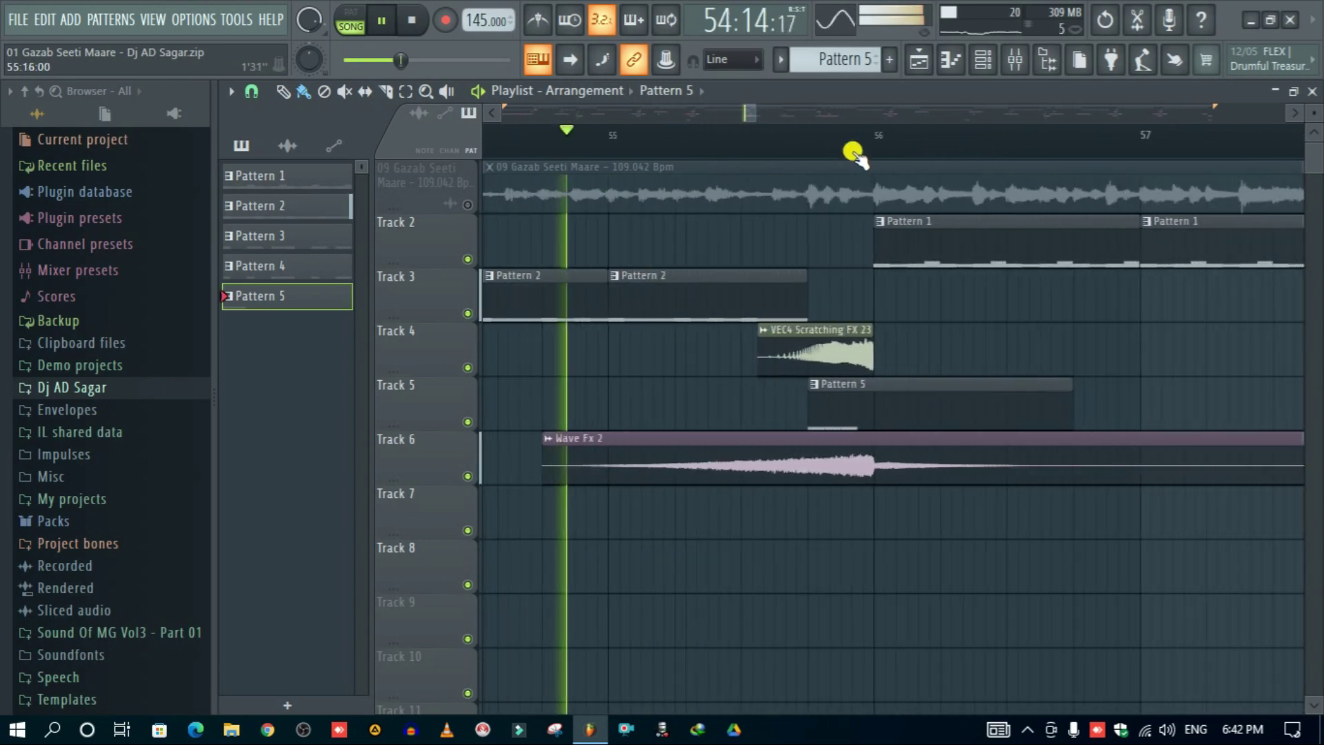
scroll(857, 152, "down", 7)
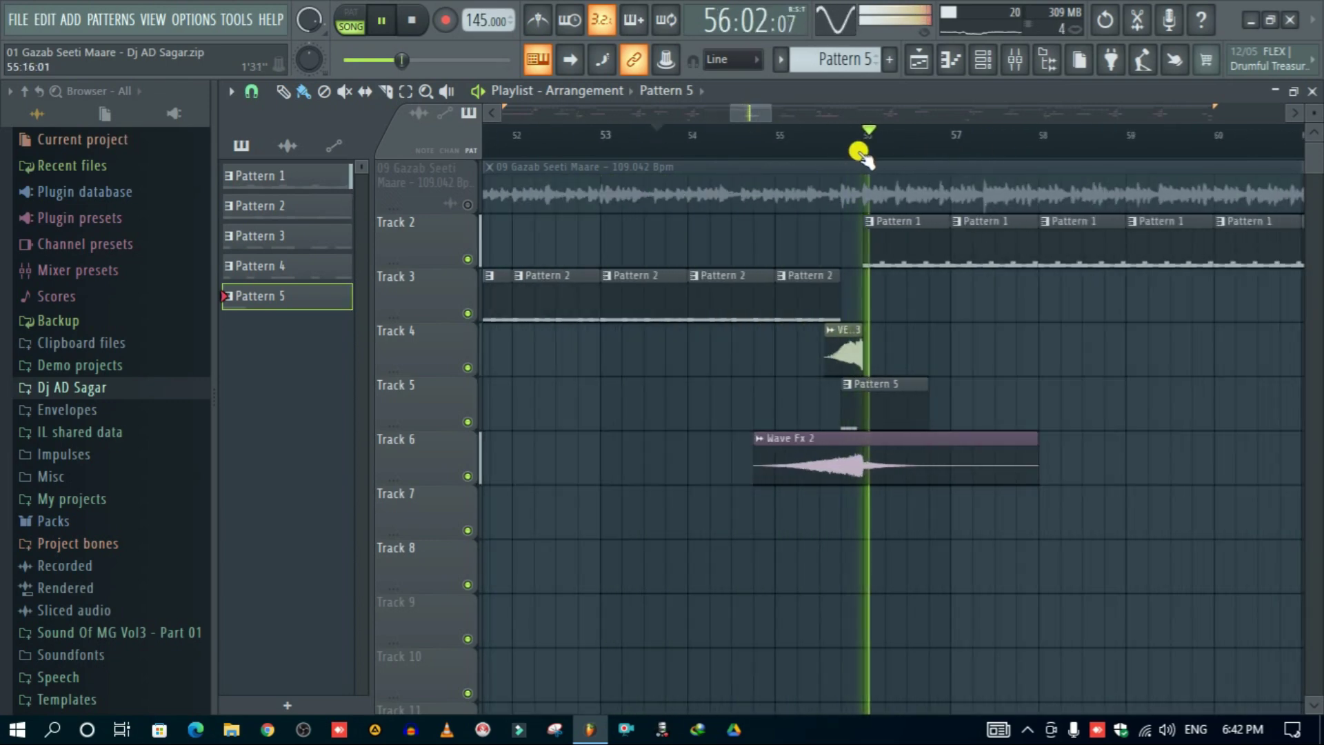
scroll(959, 148, "up", 7)
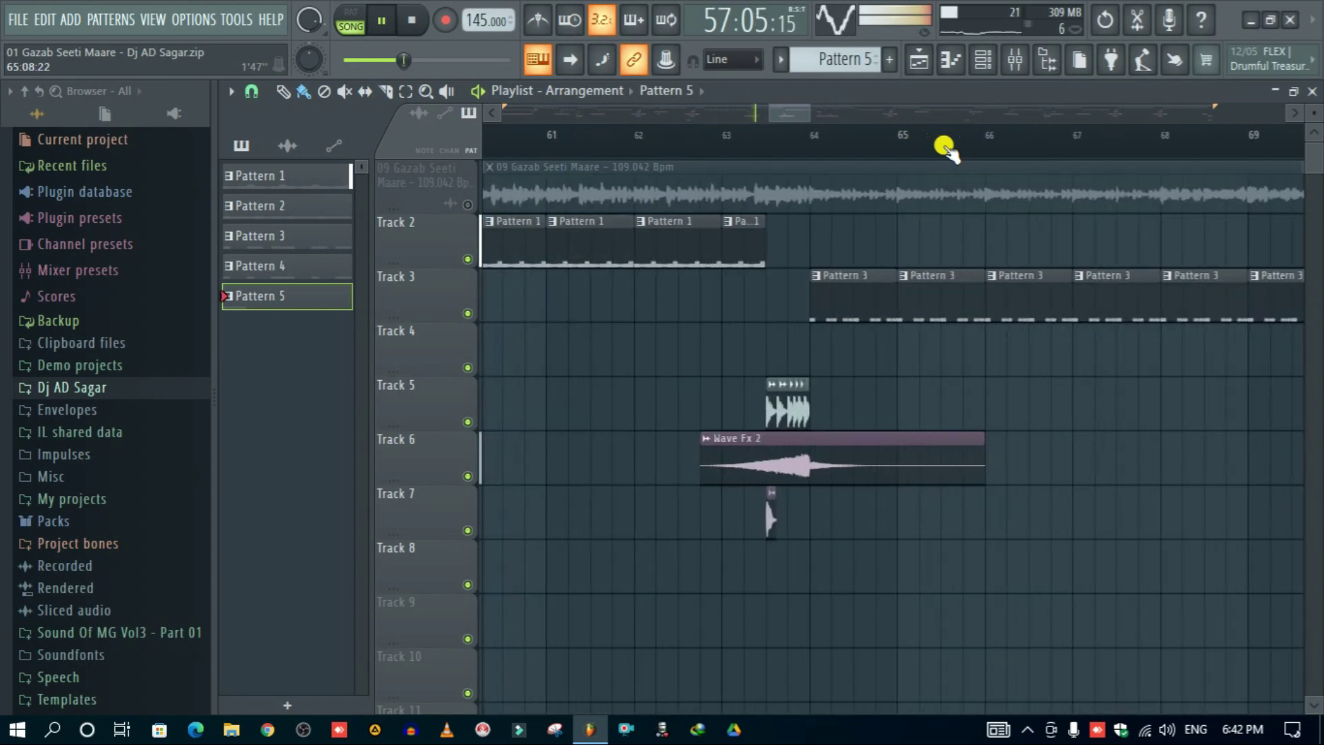
scroll(758, 148, "down", 4)
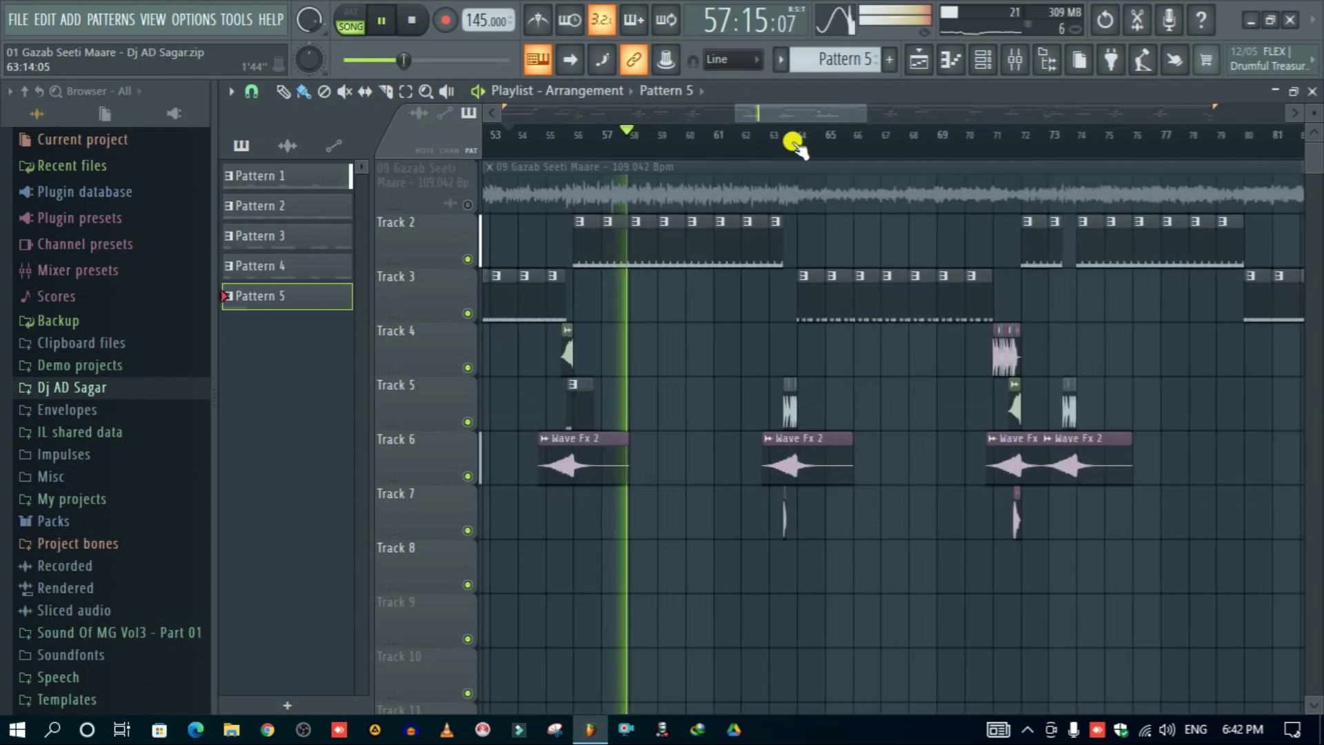
Step: Unmute the 09 Gazab Seeti Maare track and follow playback past bar 64, examining the upcoming transition around bars 70 to 74
left_click(469, 204)
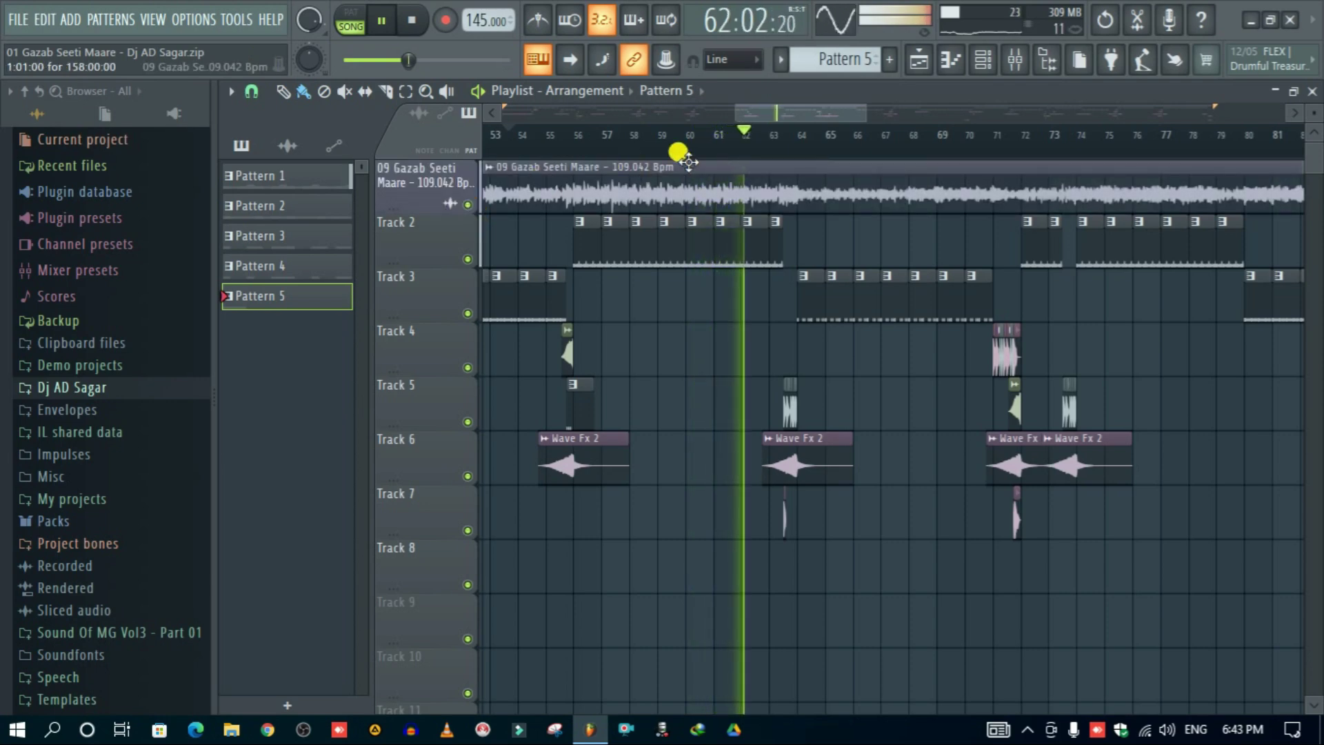
scroll(766, 148, "up", 4)
scroll(861, 149, "down", 3)
scroll(862, 151, "down", 6)
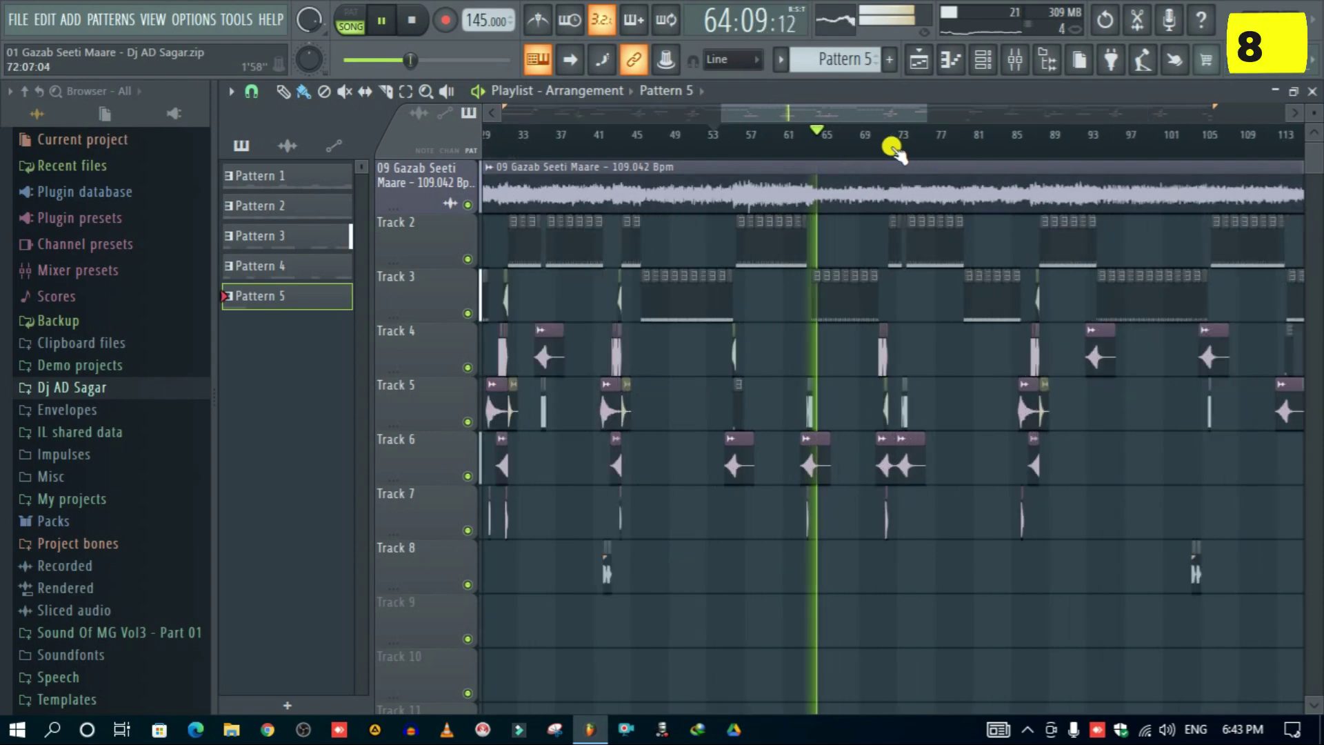
scroll(892, 144, "up", 6)
scroll(694, 150, "down", 2)
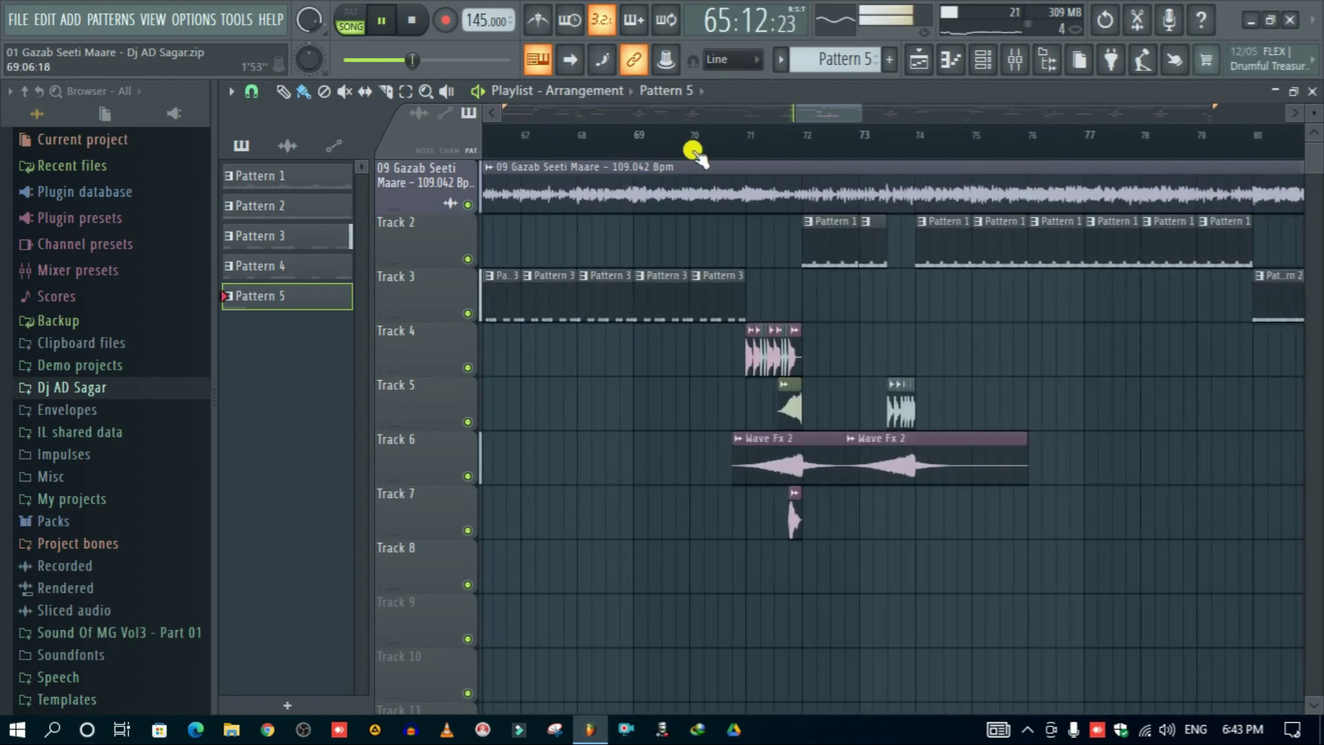
Step: Move playback ahead to about bar 68 and examine the drum fill, scratch and sweep clips leading into bar 72
left_click_drag(592, 149, 890, 149)
scroll(875, 153, "up", 4)
scroll(873, 154, "down", 5)
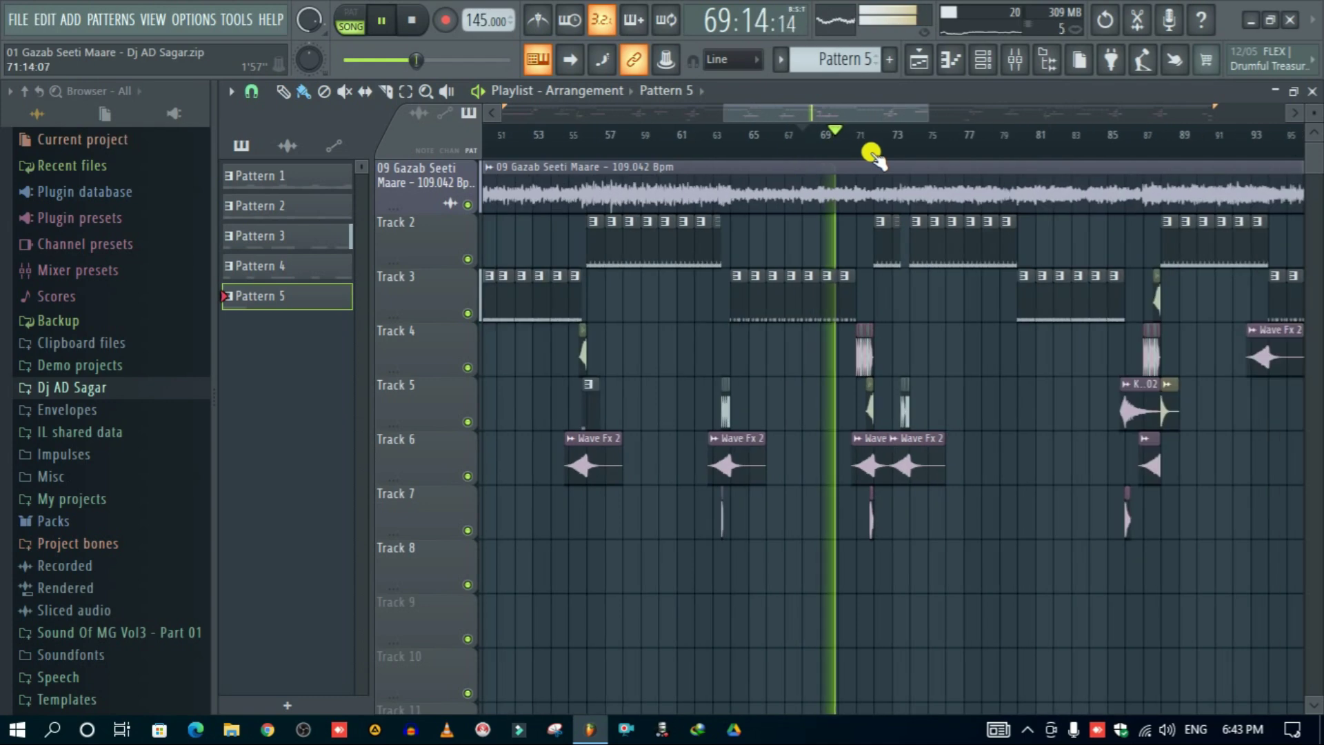
scroll(873, 154, "up", 3)
scroll(873, 153, "down", 4)
scroll(875, 150, "up", 5)
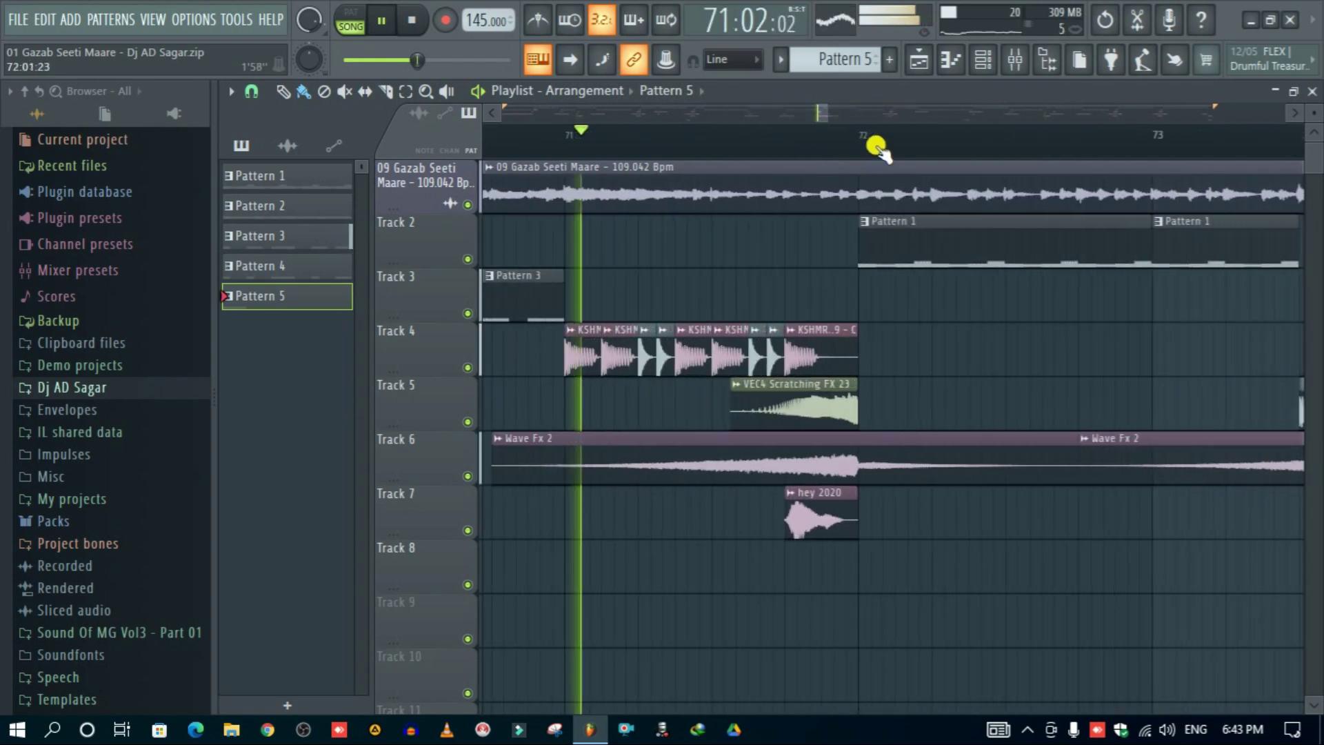
scroll(877, 150, "down", 3)
scroll(876, 145, "down", 2)
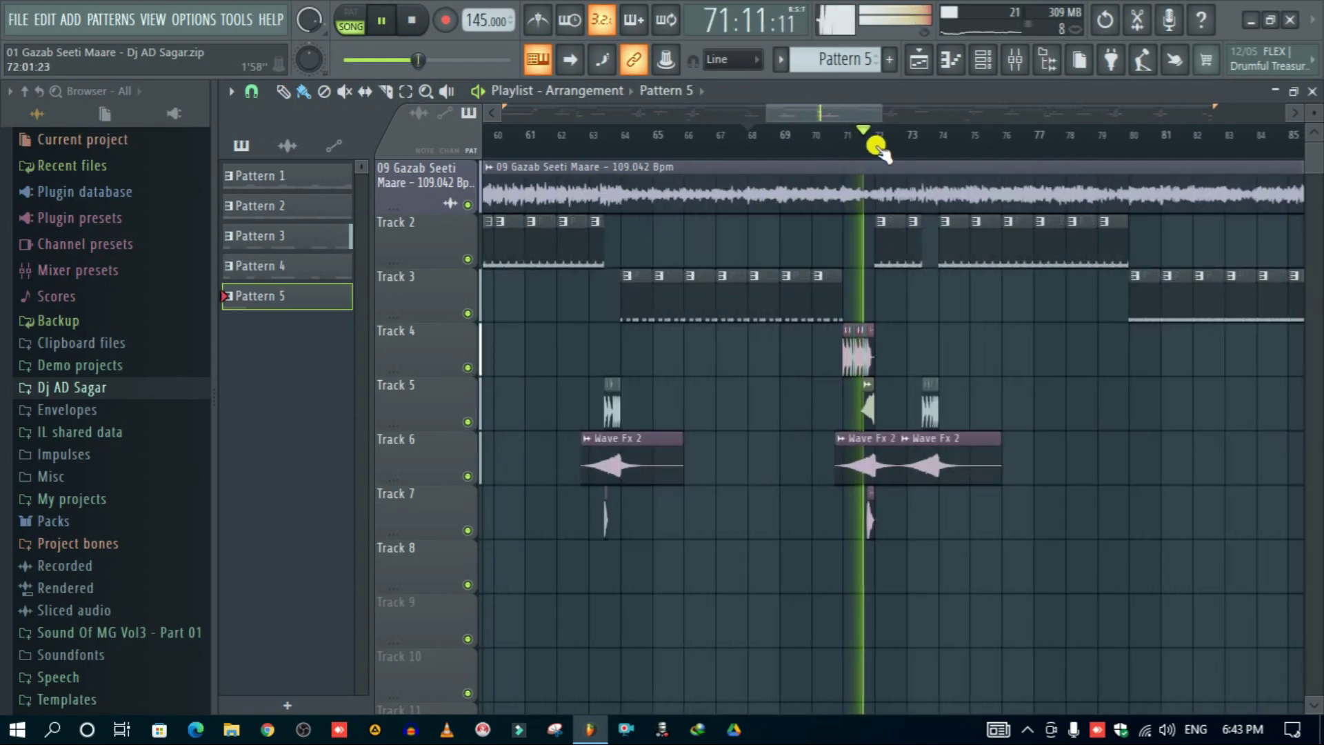
Step: Mute the 09 Gazab Seeti Maare track and play from about bar 85 to hear the transition into bar 88 alone
left_click(469, 204)
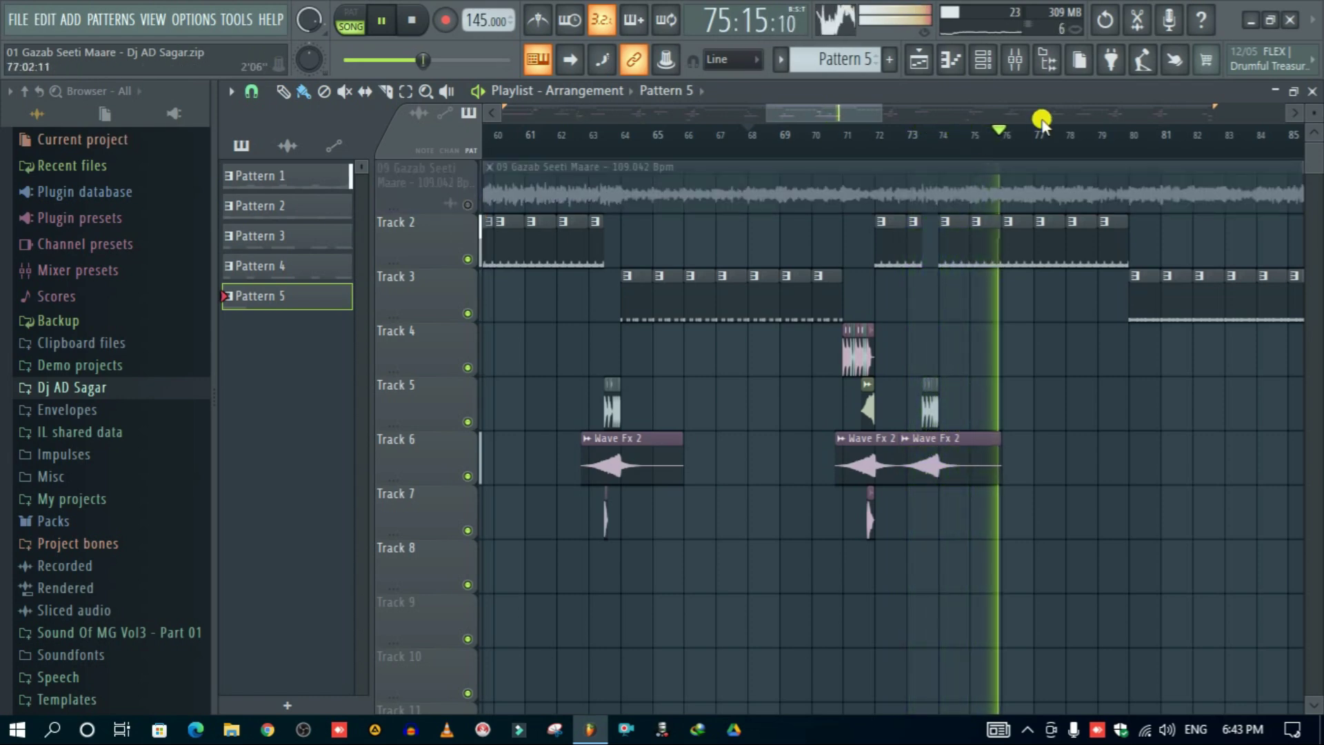
scroll(1038, 135, "down", 6)
scroll(960, 144, "up", 6)
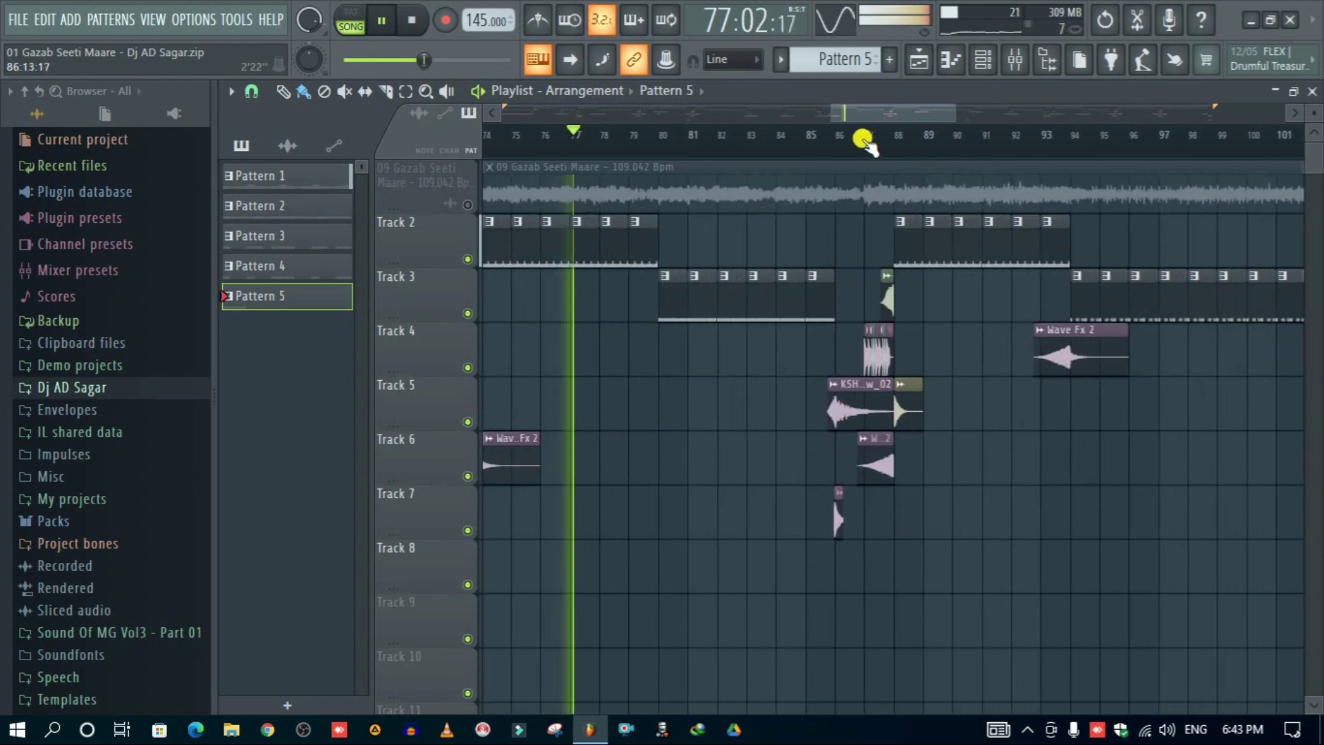
left_click(807, 134)
scroll(851, 138, "up", 3)
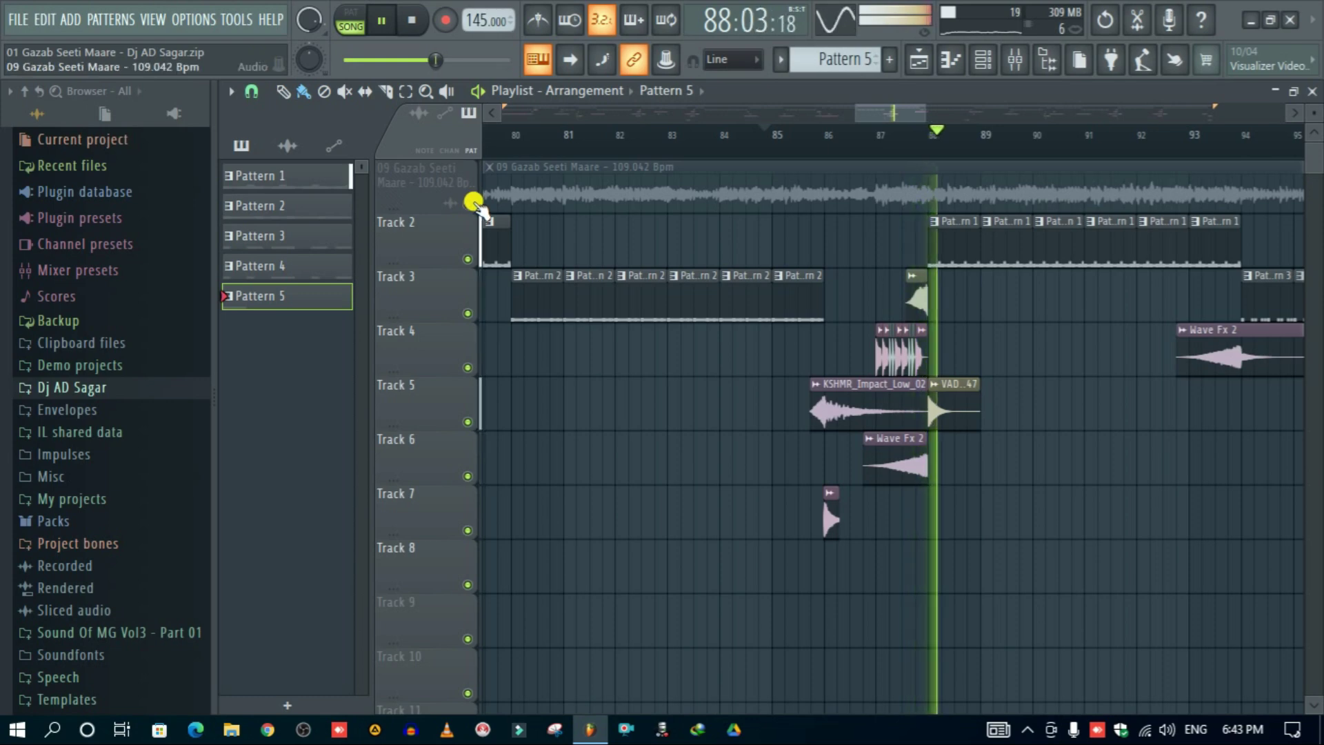
Step: Follow the muted-track playback from bar 88 to 93, examining the Pattern 1 section and the Wave Fx 2 sweep before Pattern 3
scroll(739, 138, "down", 3)
scroll(899, 147, "up", 2)
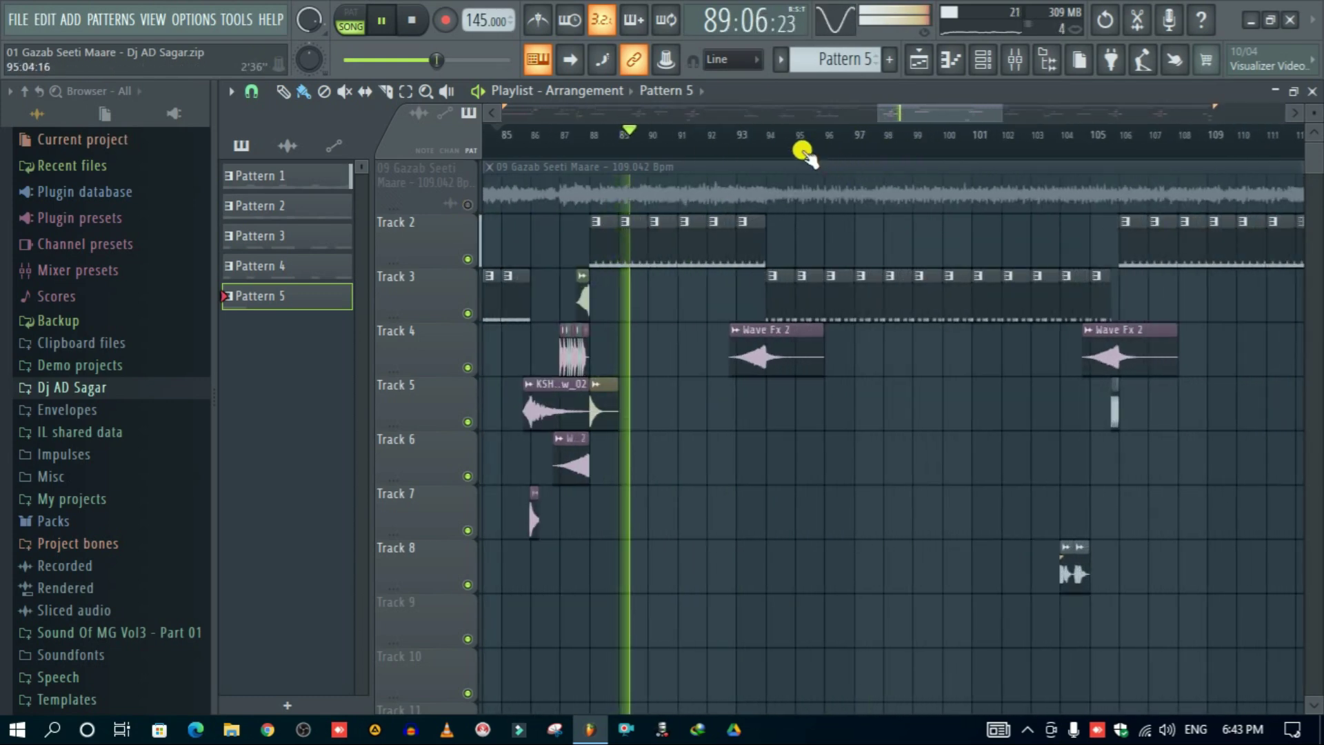
scroll(804, 148, "down", 3)
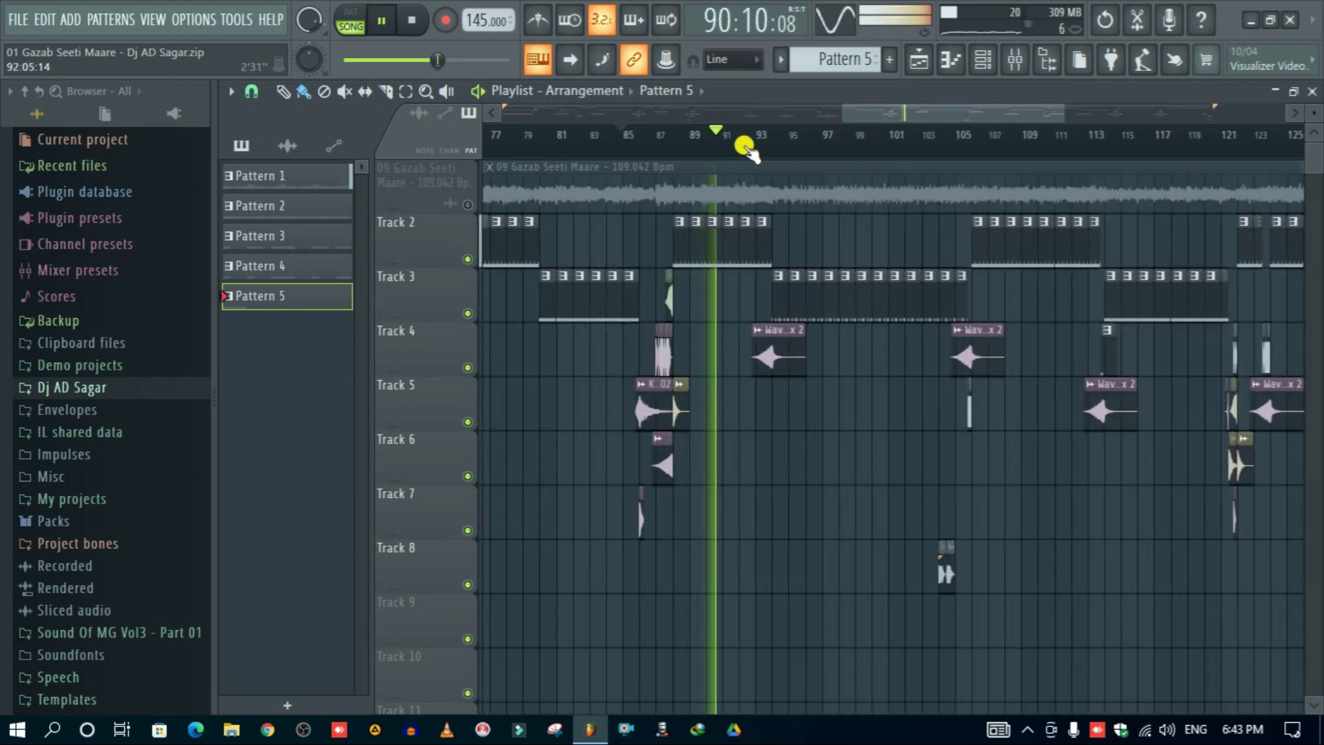
scroll(763, 142, "up", 3)
scroll(786, 142, "down", 2)
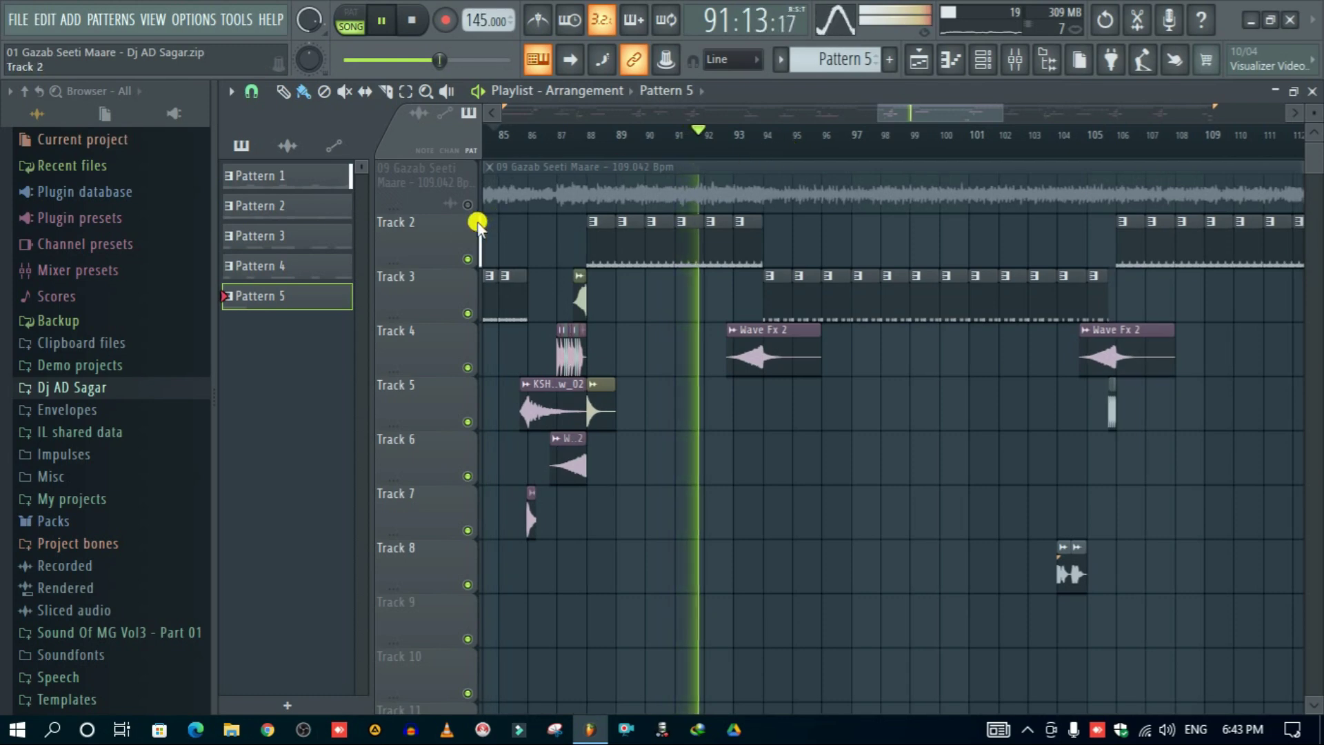
scroll(1127, 136, "down", 3)
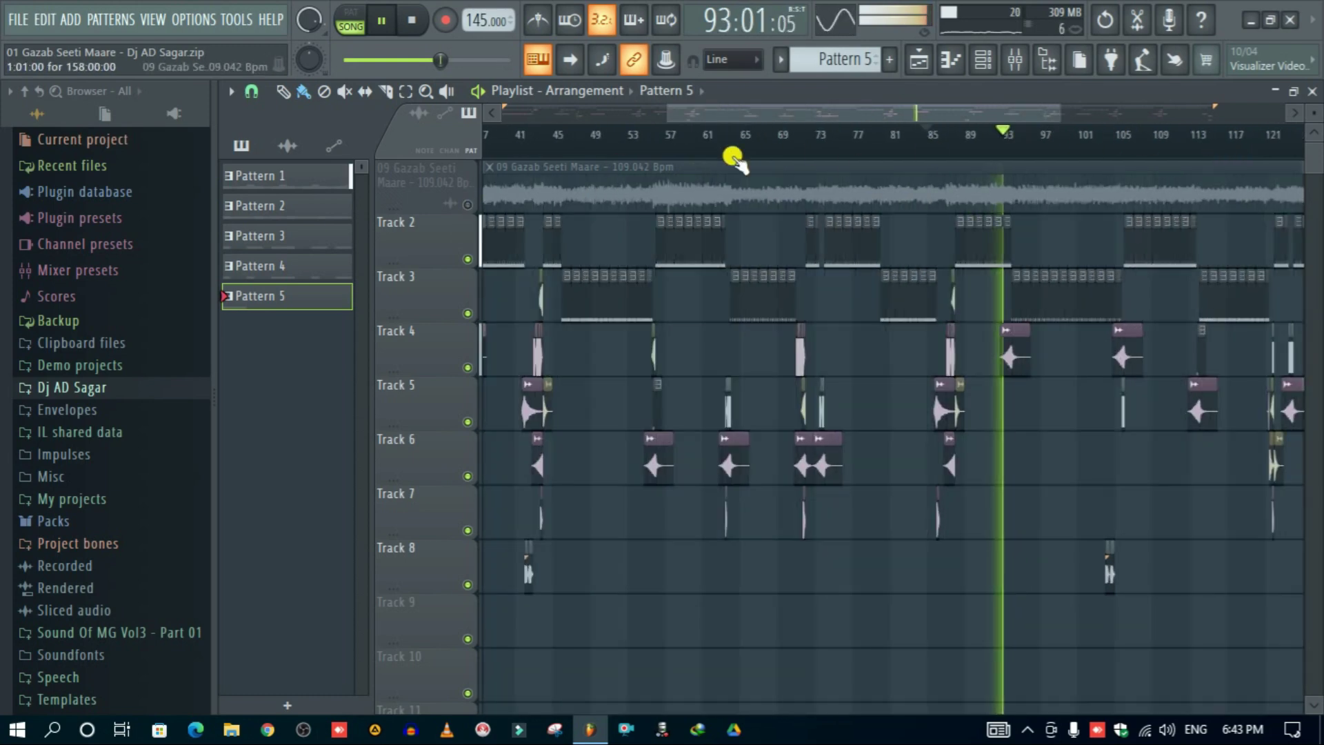
Step: Unmute the 09 Gazab Seeti Maare track and move playback to about bar 102 to review the transition before bar 106
left_click(470, 203)
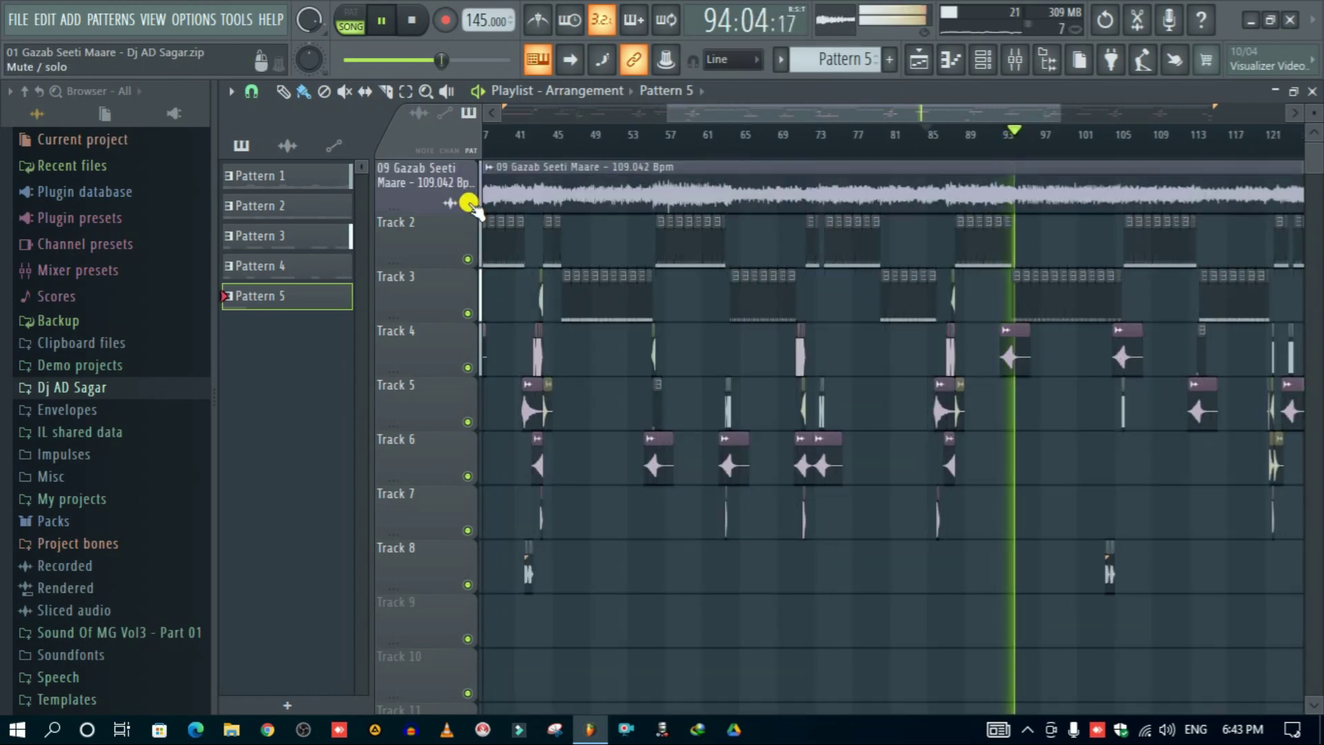
scroll(980, 143, "up", 3)
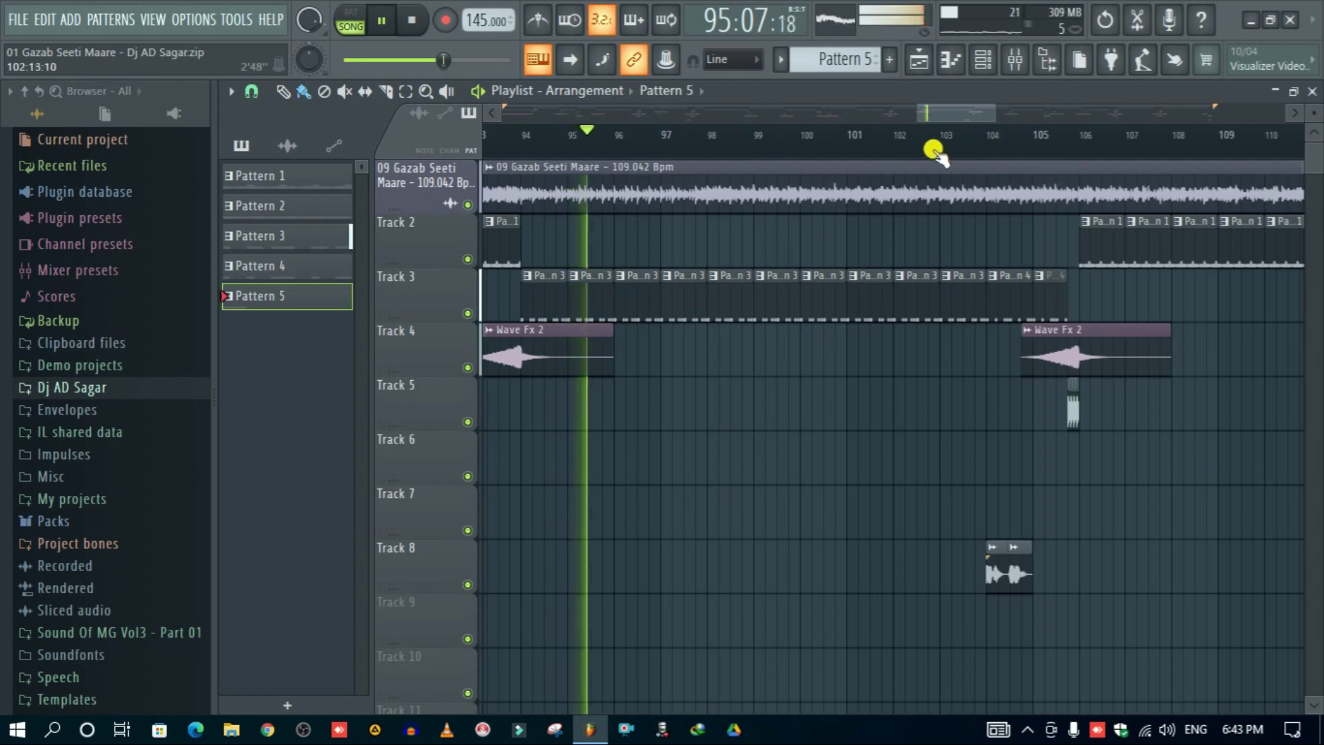
scroll(1012, 151, "up", 4)
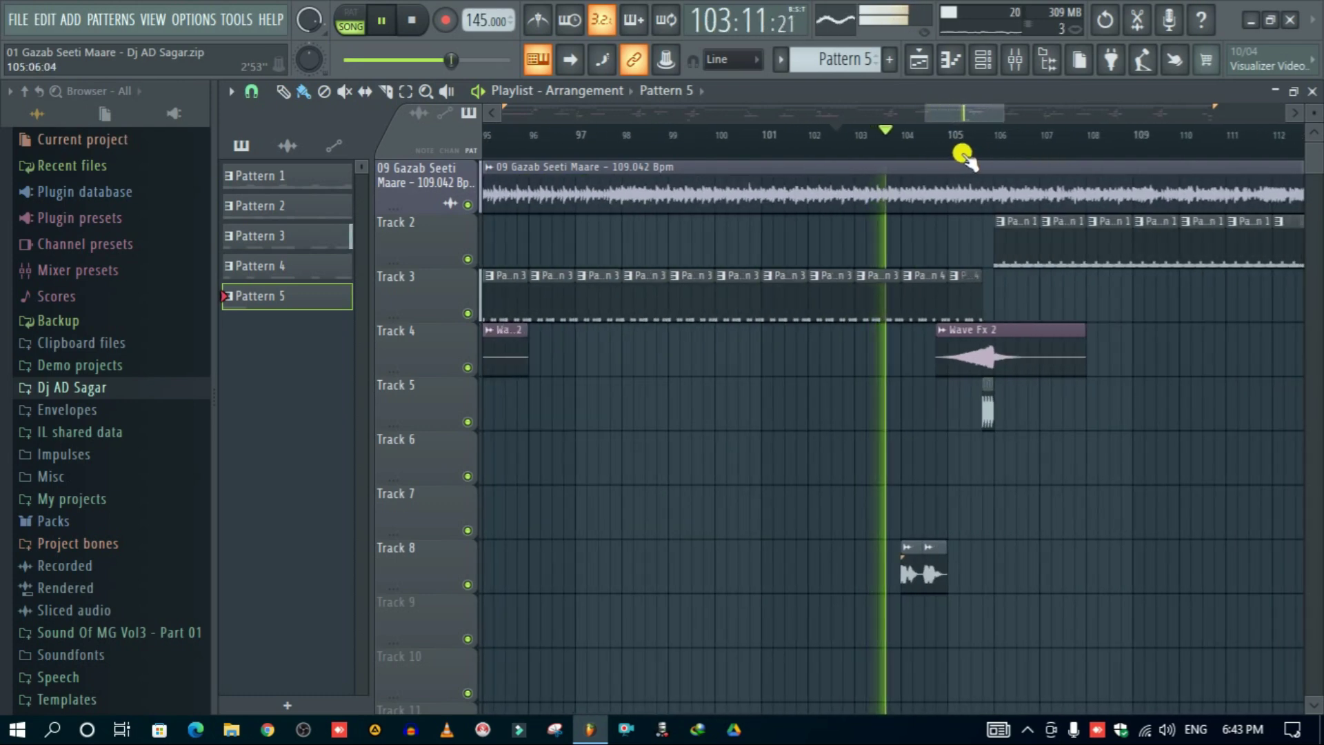
Step: Mute the 09 Gazab Seeti Maare track and listen from about bar 105 to 109 to the transition into Pattern 1 alone
scroll(925, 136, "down", 3)
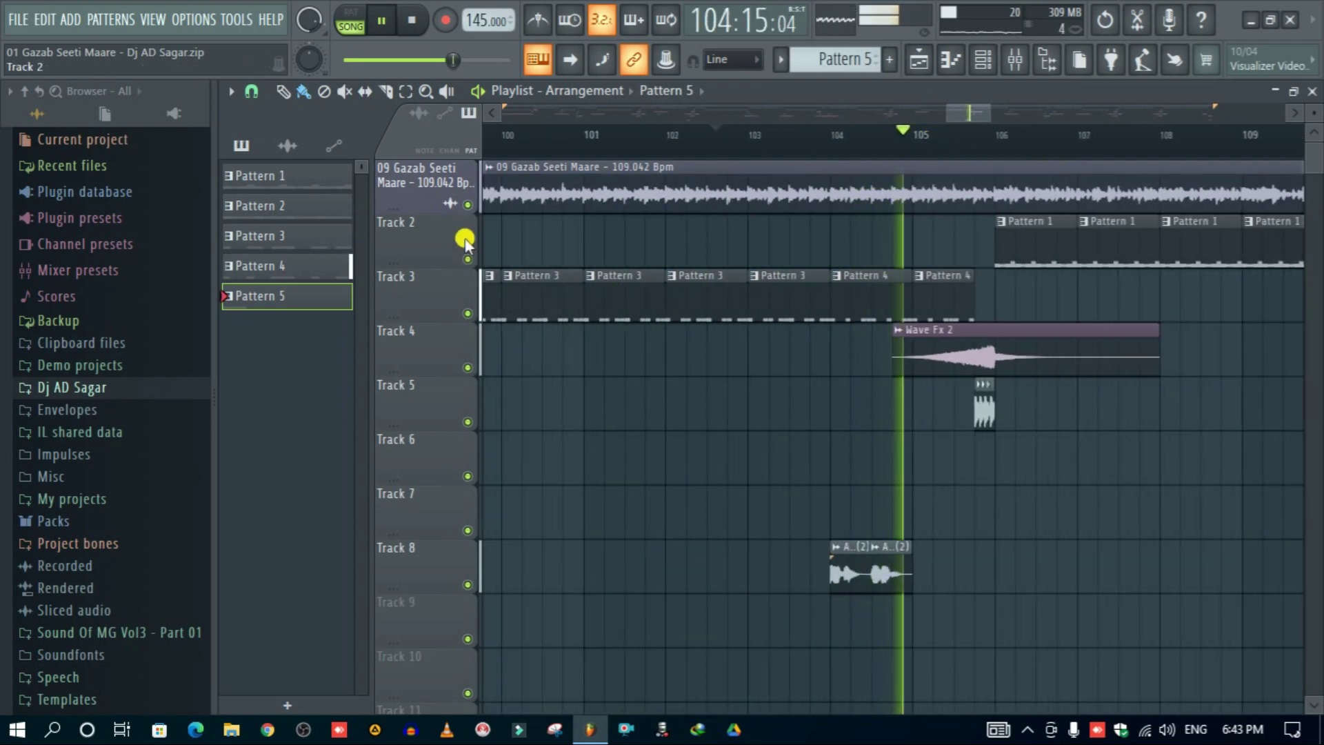
left_click(468, 203)
scroll(710, 148, "down", 6)
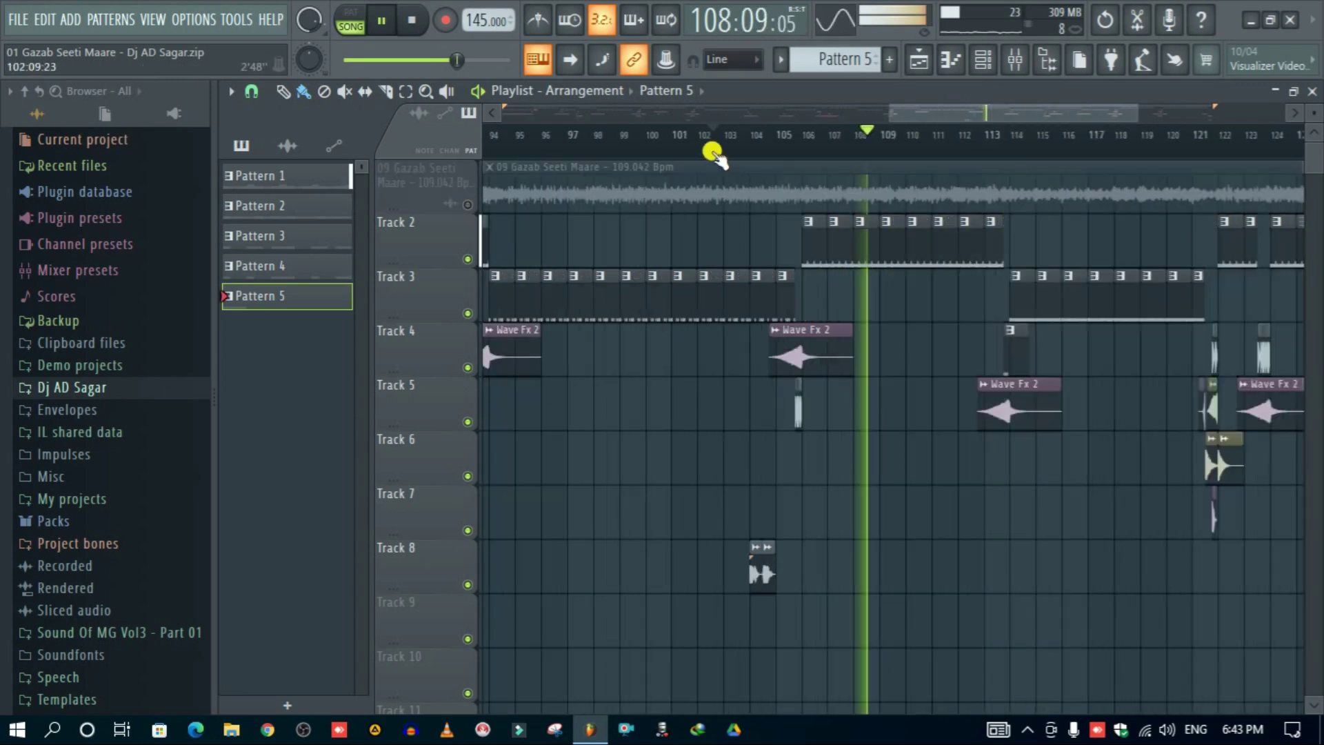
scroll(814, 153, "up", 8)
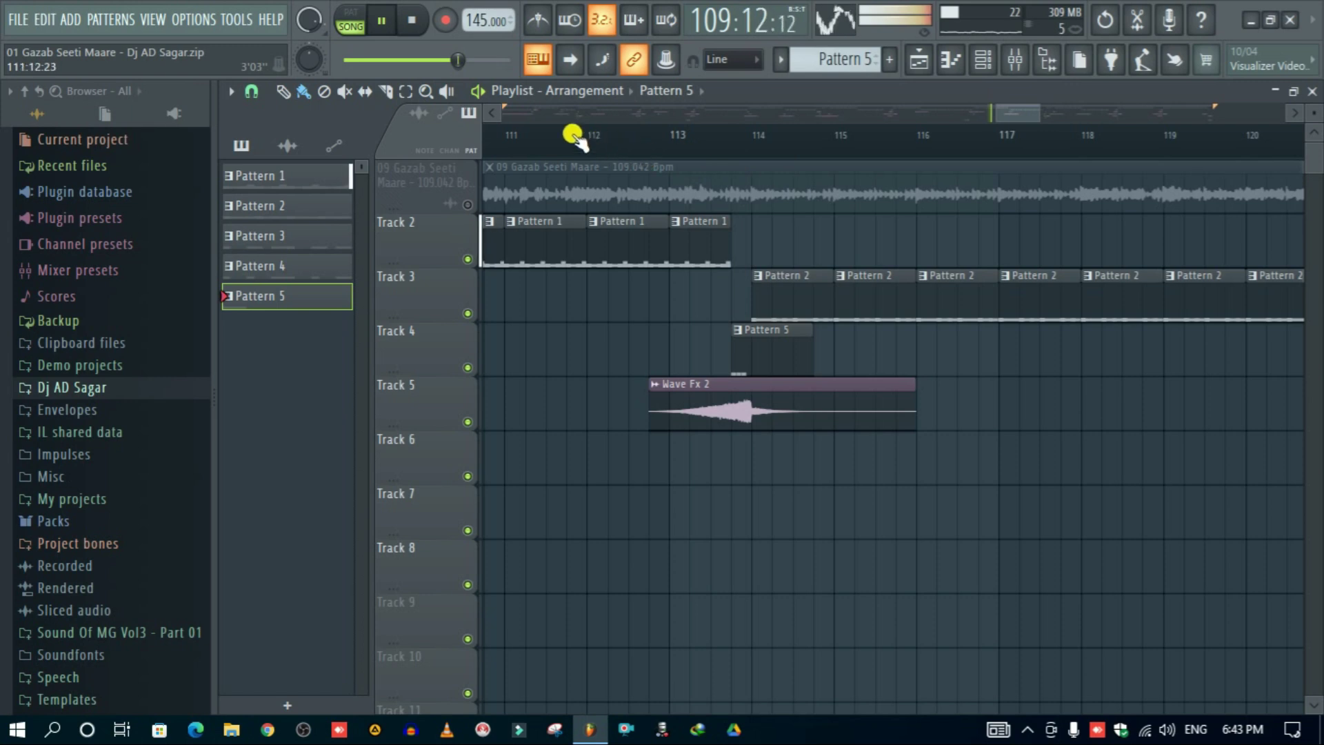
Step: Unmute the 09 Gazab Seeti Maare track and follow playback from about bar 113, examining the Pattern 2 section and fill clips near bar 121
left_click(468, 203)
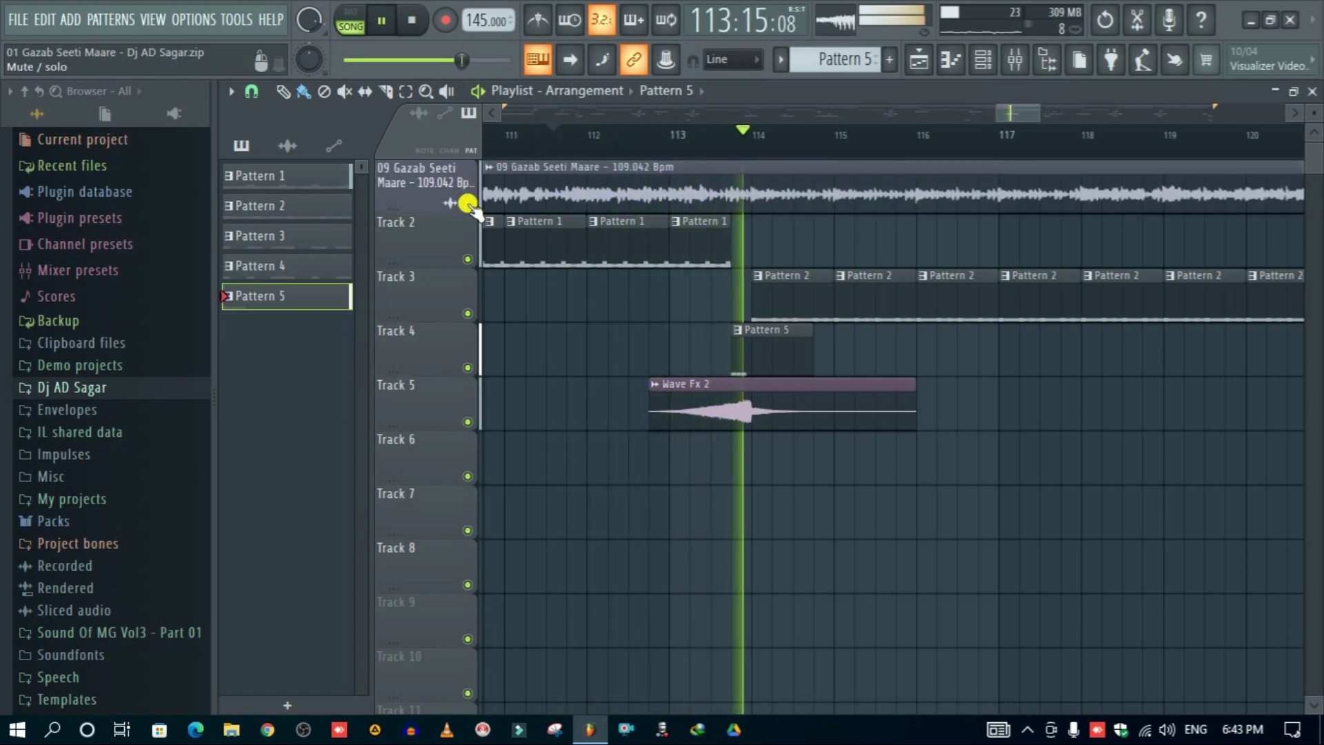
scroll(765, 140, "down", 3)
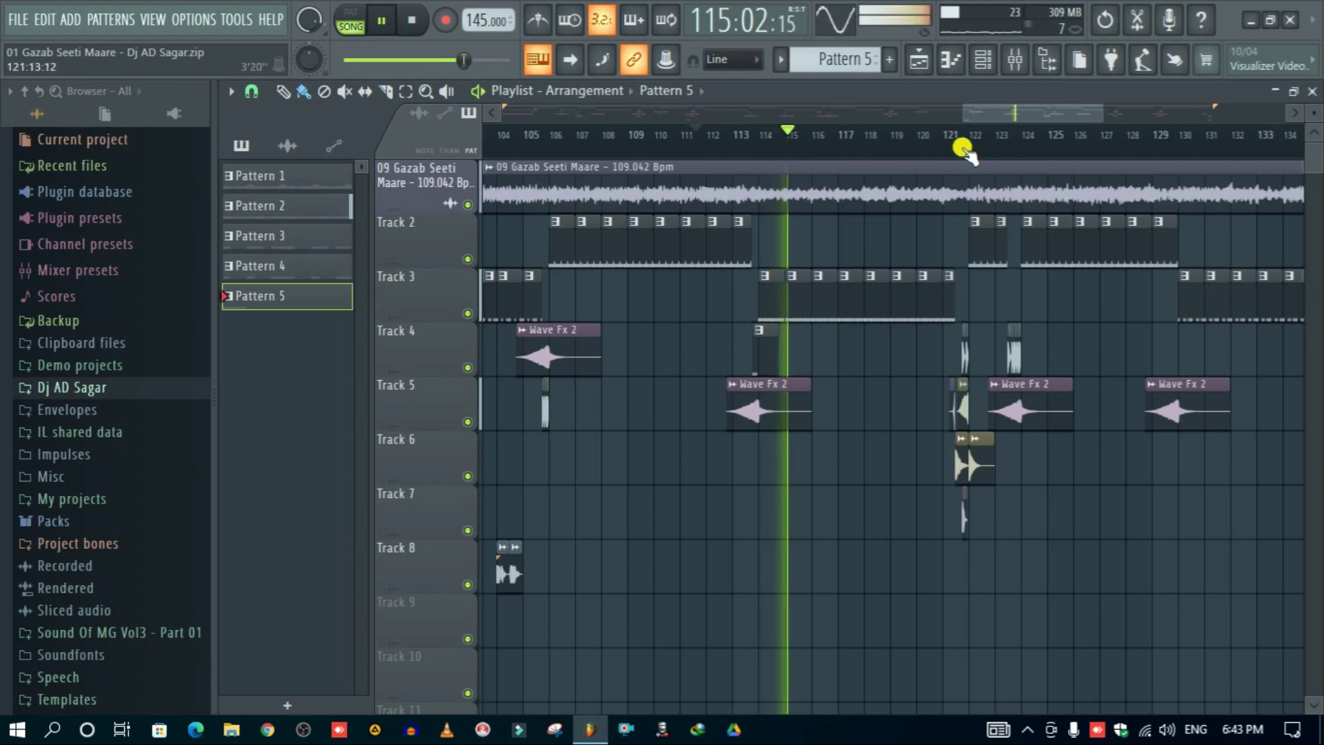
scroll(964, 148, "up", 3)
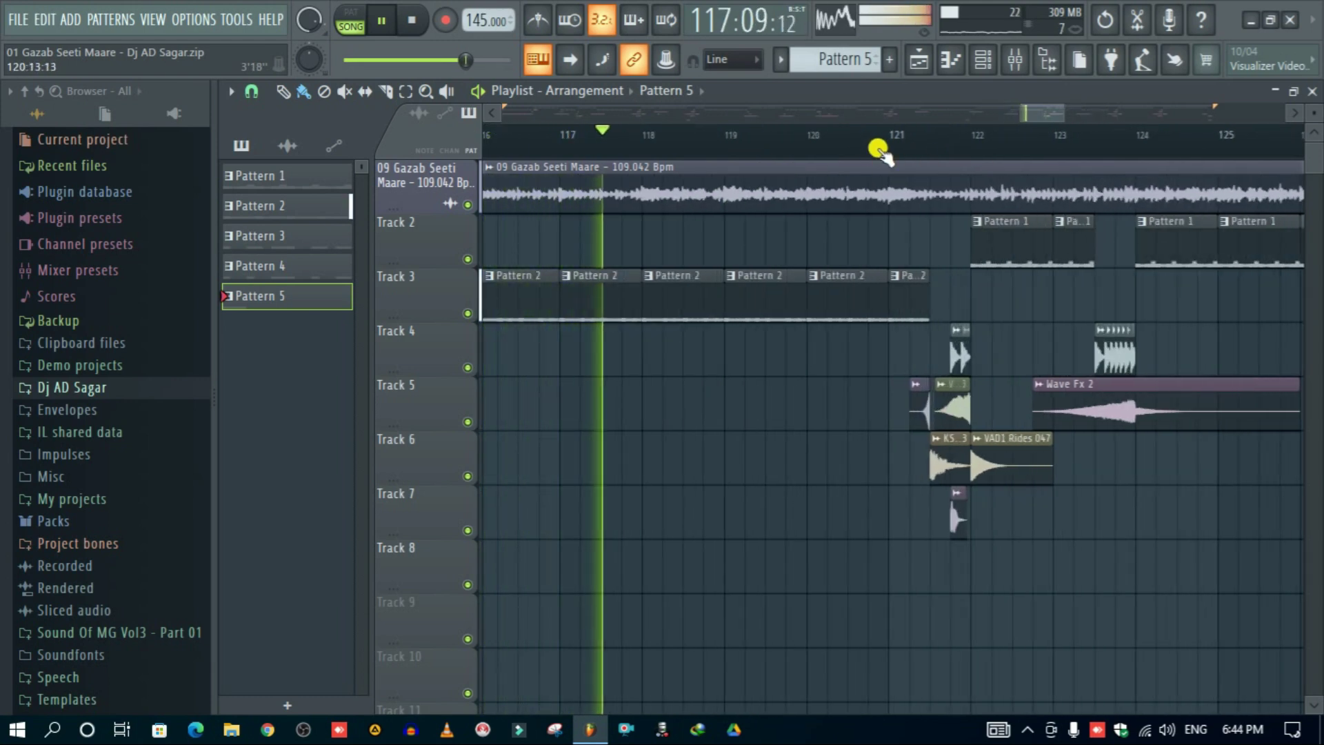
scroll(804, 144, "down", 2)
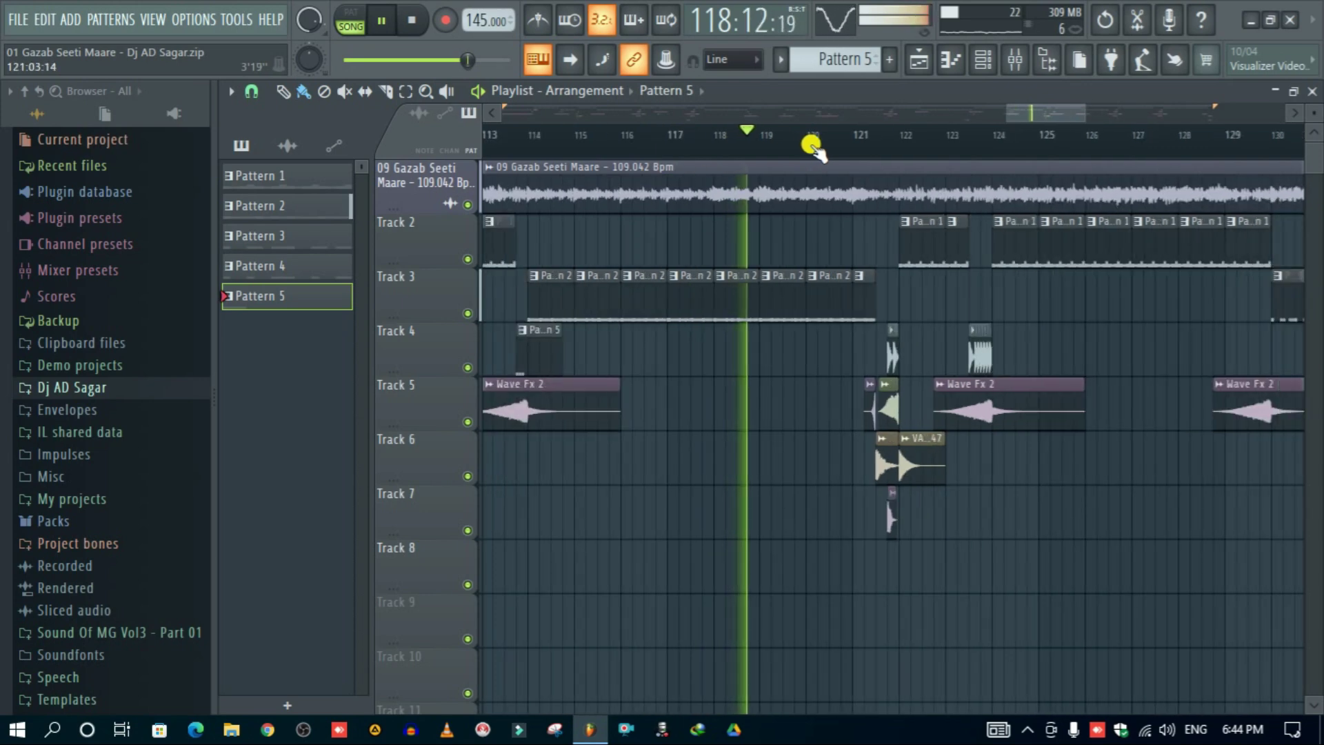
scroll(881, 140, "up", 2)
scroll(881, 143, "up", 1)
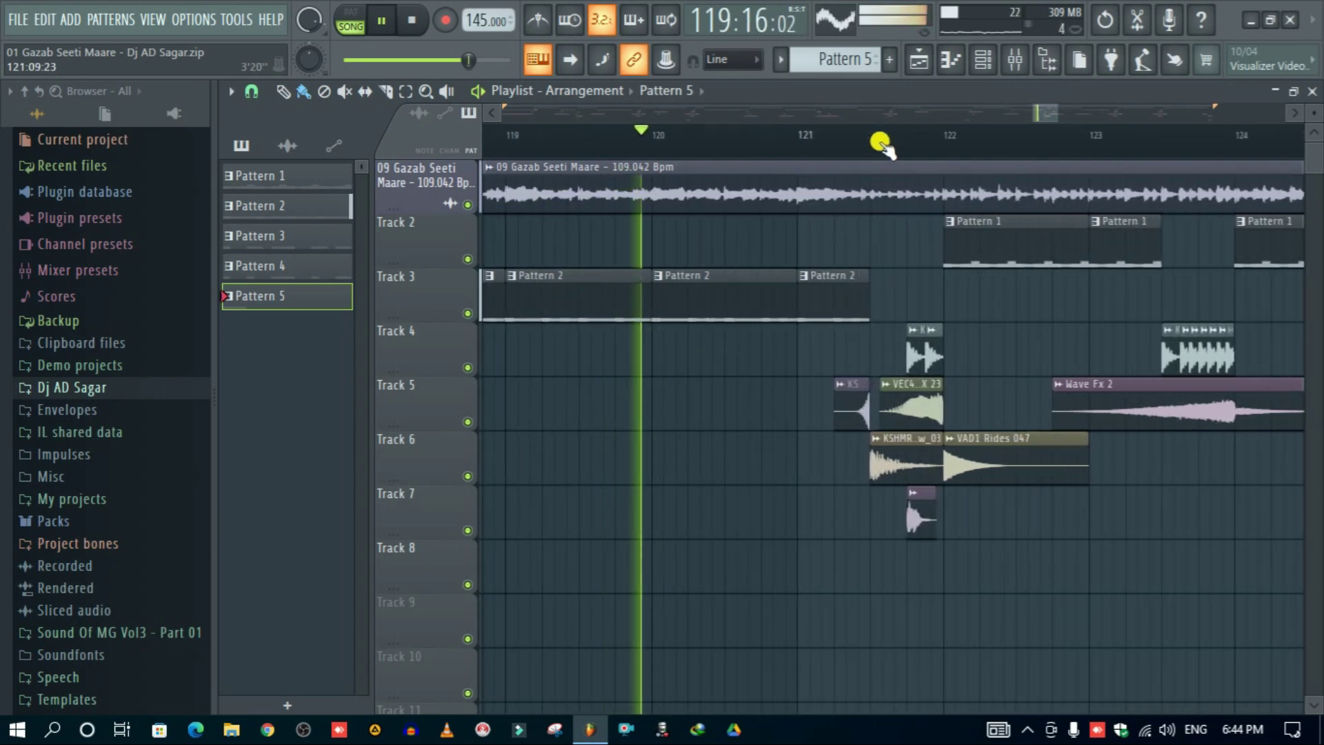
Step: Follow playback through the fill clips before bar 122 and the Wave Fx 2 sweep into bar 124
scroll(882, 142, "down", 2)
scroll(880, 142, "up", 2)
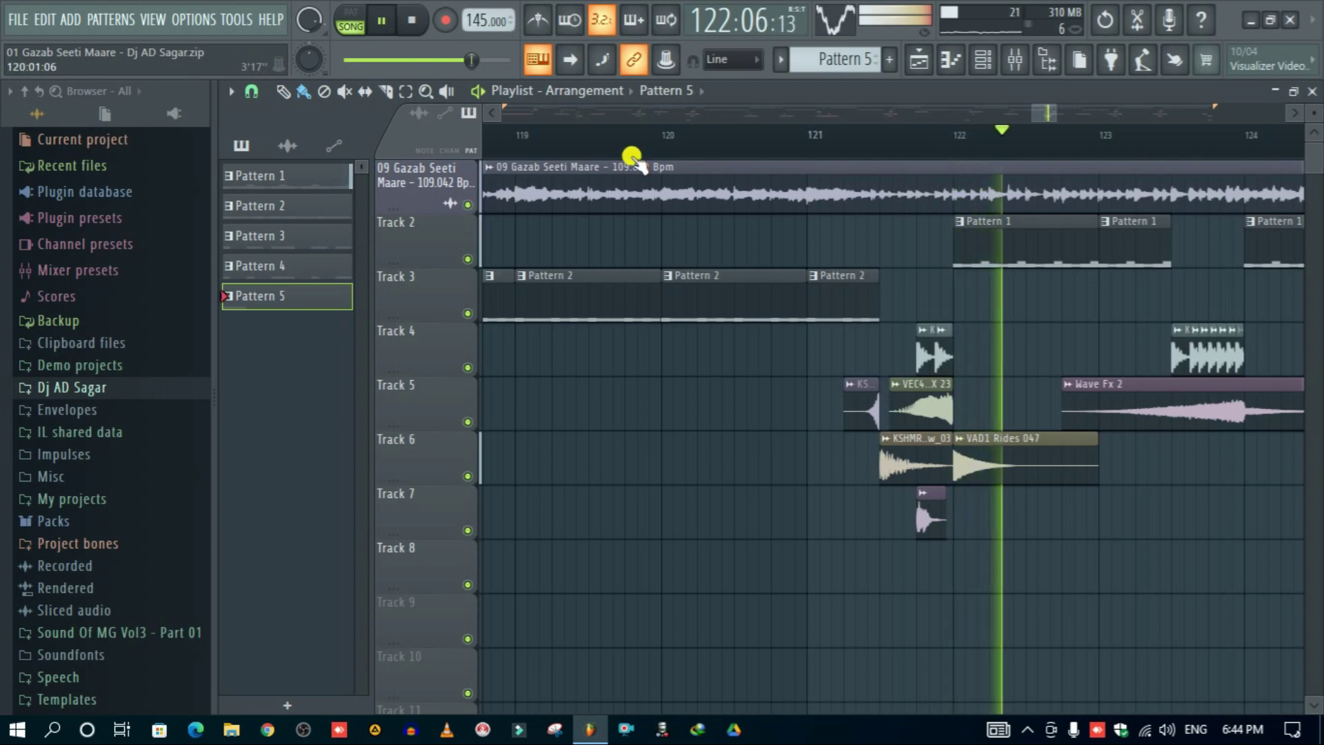
scroll(703, 147, "down", 3)
scroll(734, 145, "down", 2)
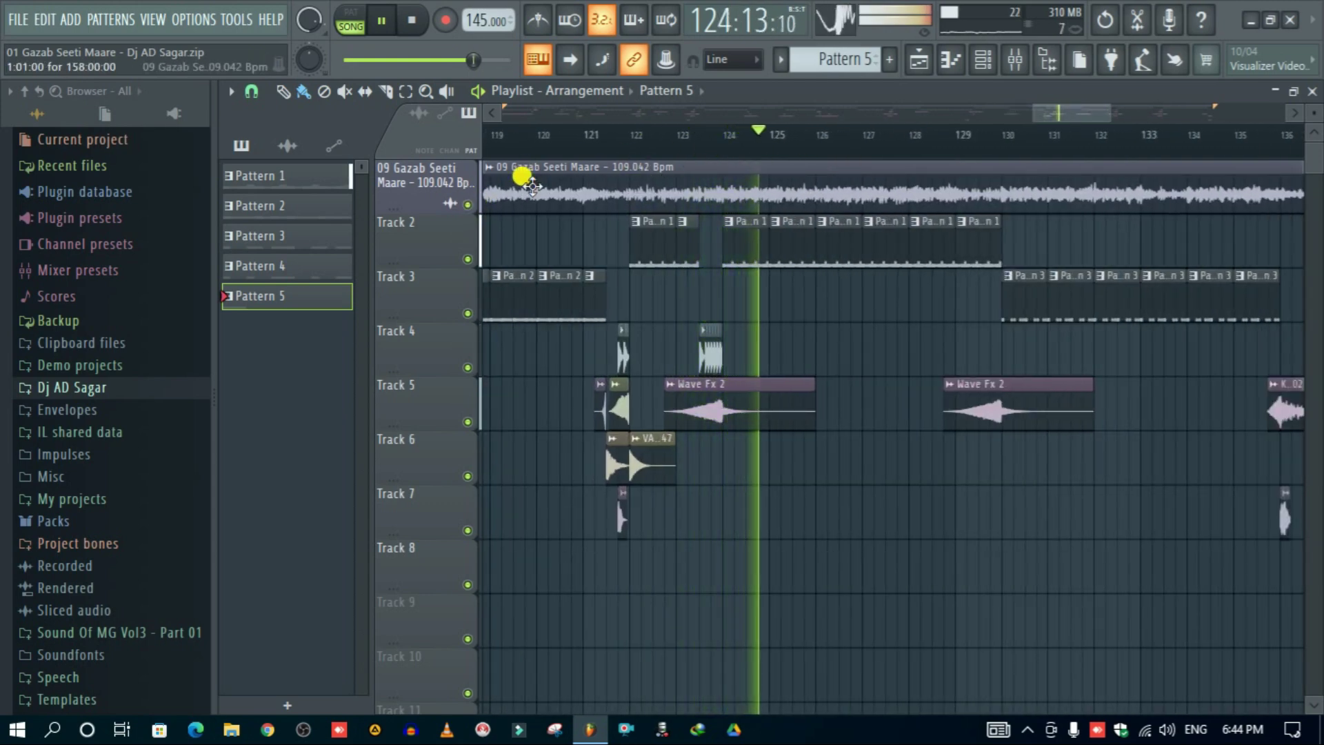
Step: Move playback ahead to about bar 129 and examine the transition from Pattern 1 into the next Track 3 section
scroll(798, 148, "down", 2)
scroll(1079, 142, "down", 2)
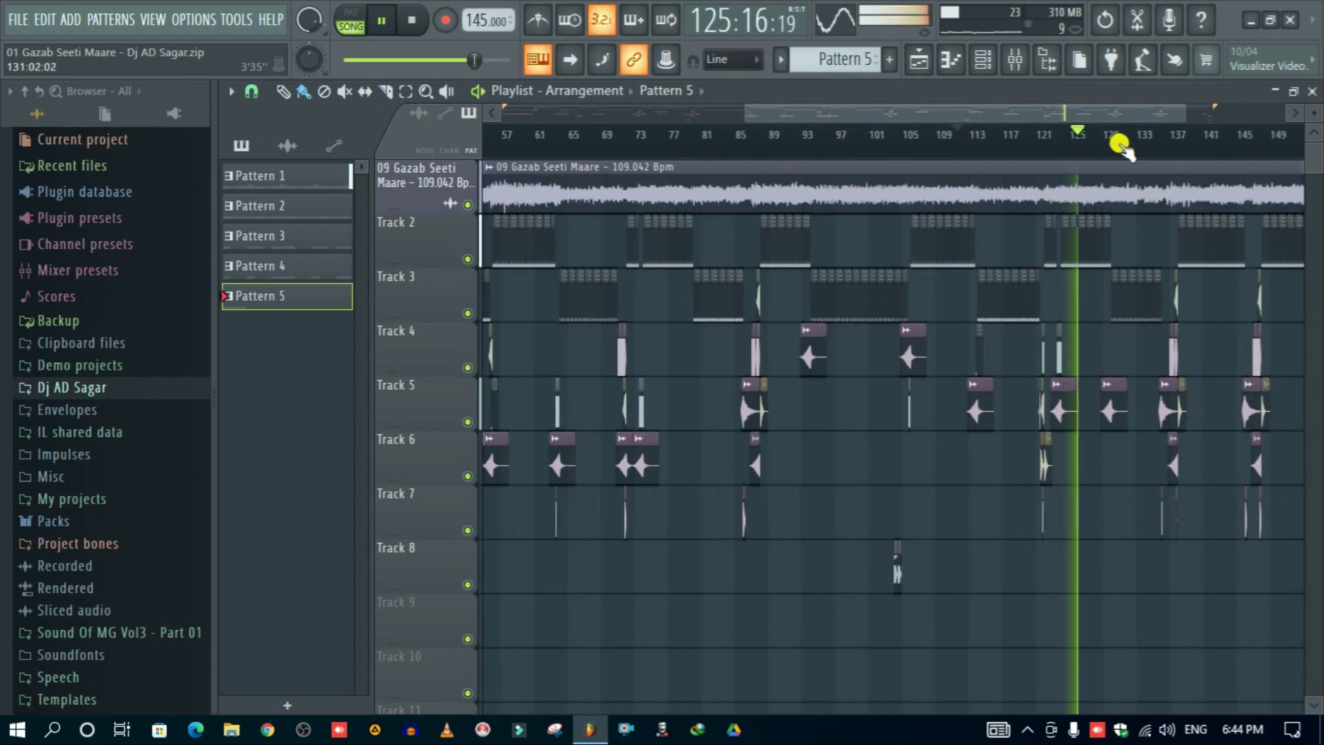
scroll(1041, 138, "up", 3)
scroll(1020, 138, "down", 4)
scroll(1020, 138, "up", 2)
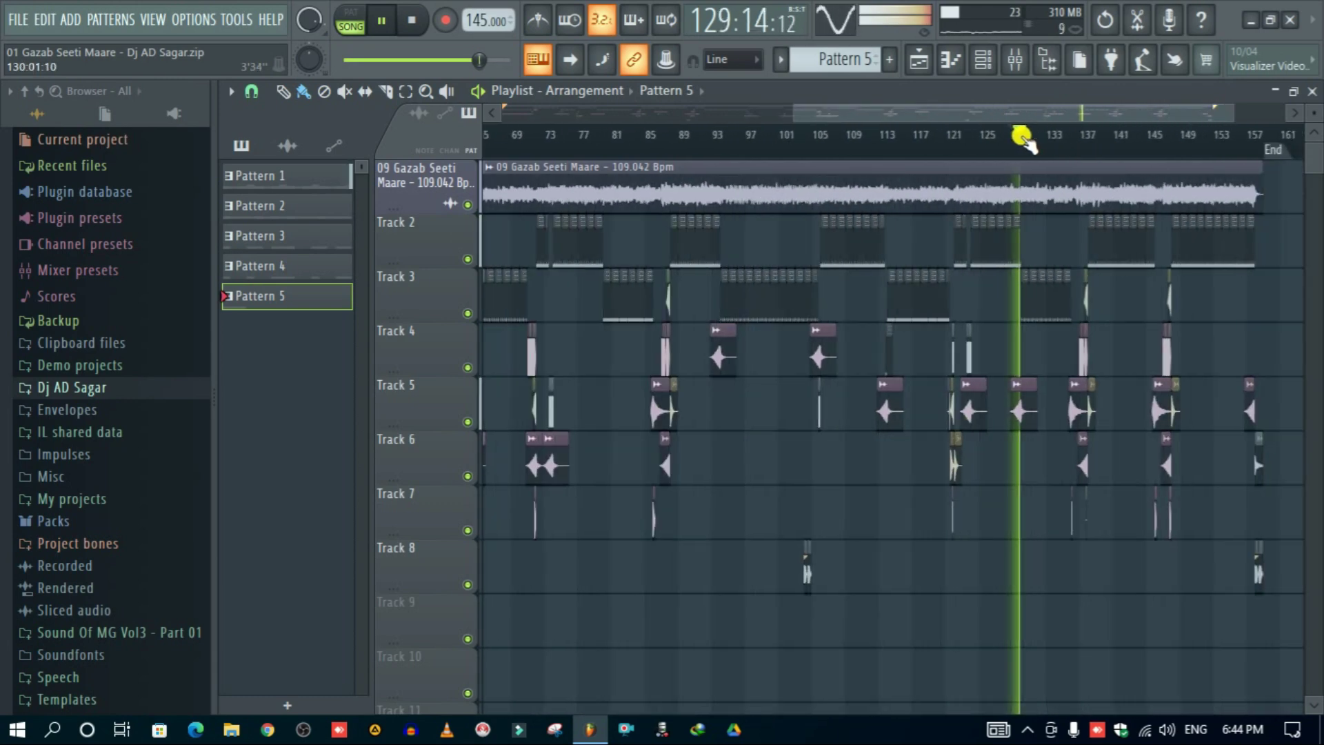
scroll(1117, 134, "up", 2)
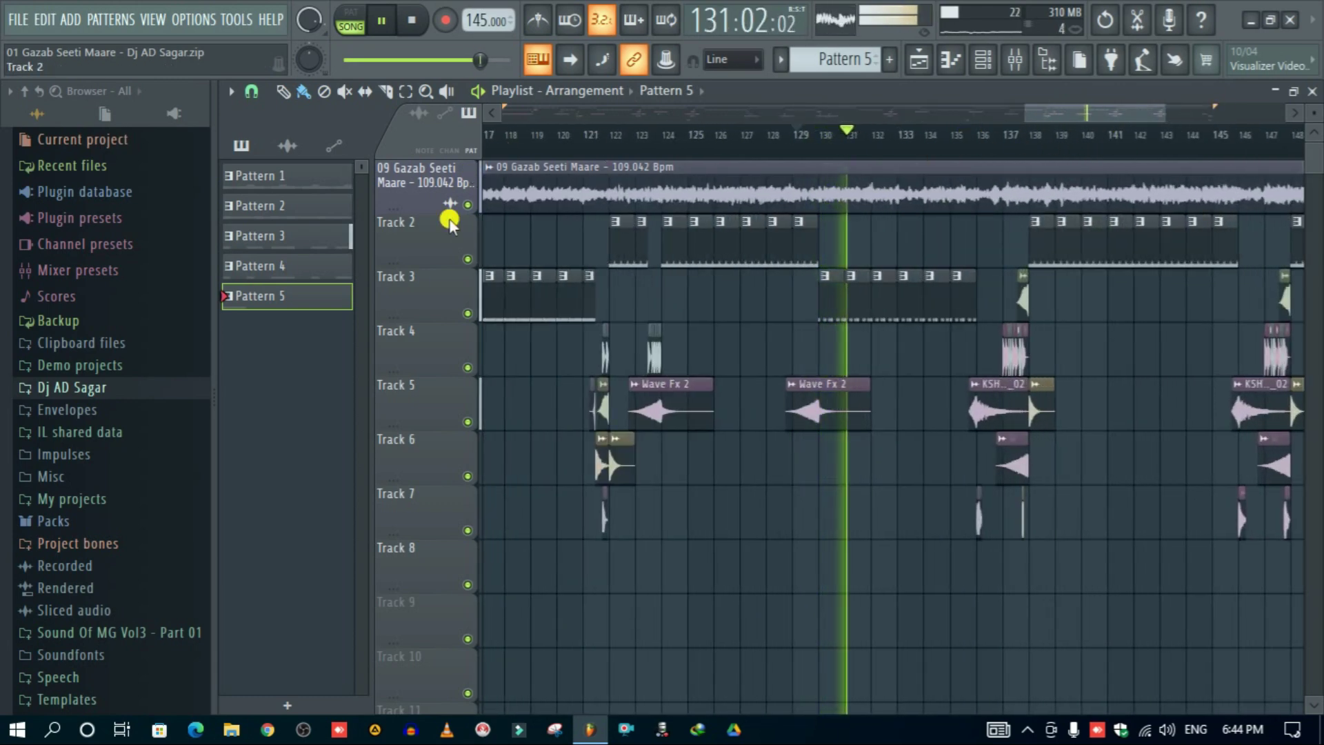
Step: Toggle the 09 Gazab Seeti Maare track's mute between bars 131 and 140 to compare the transition into bar 138 with and without it
left_click(470, 205)
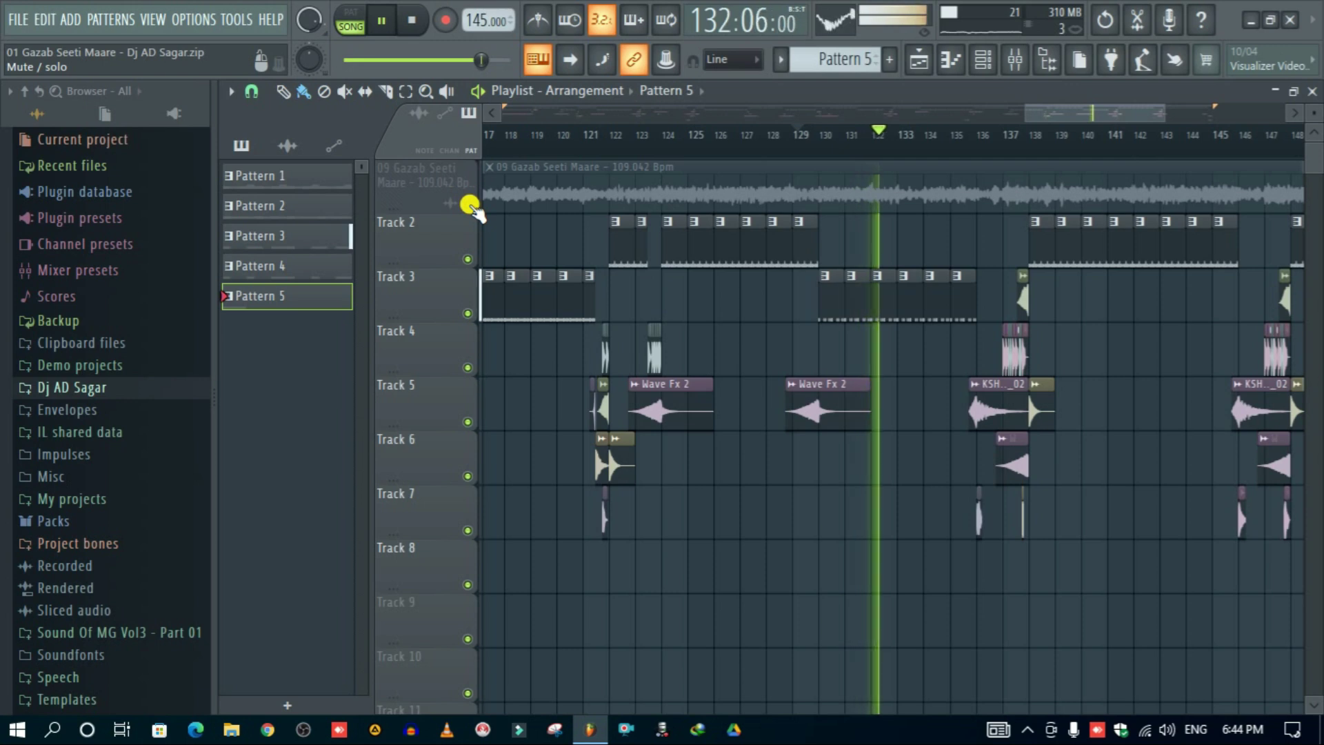
left_click(470, 205)
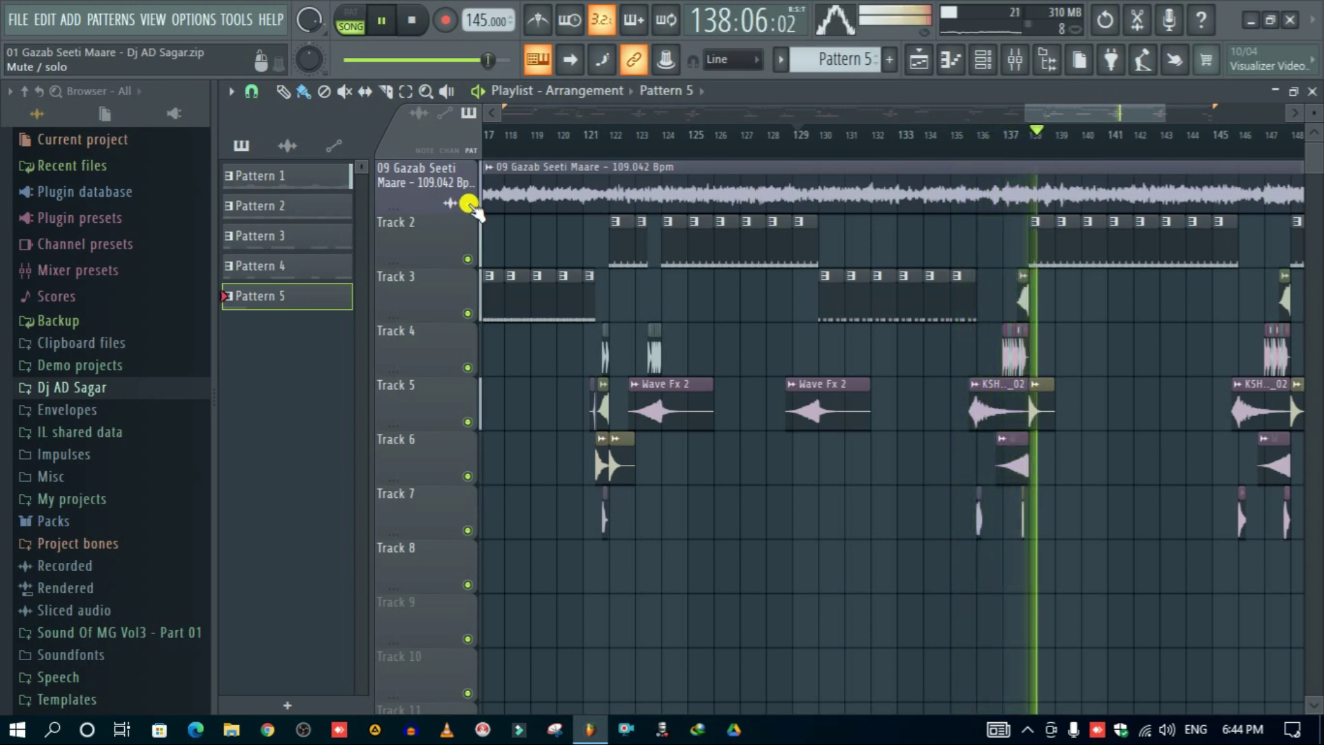
left_click(469, 203)
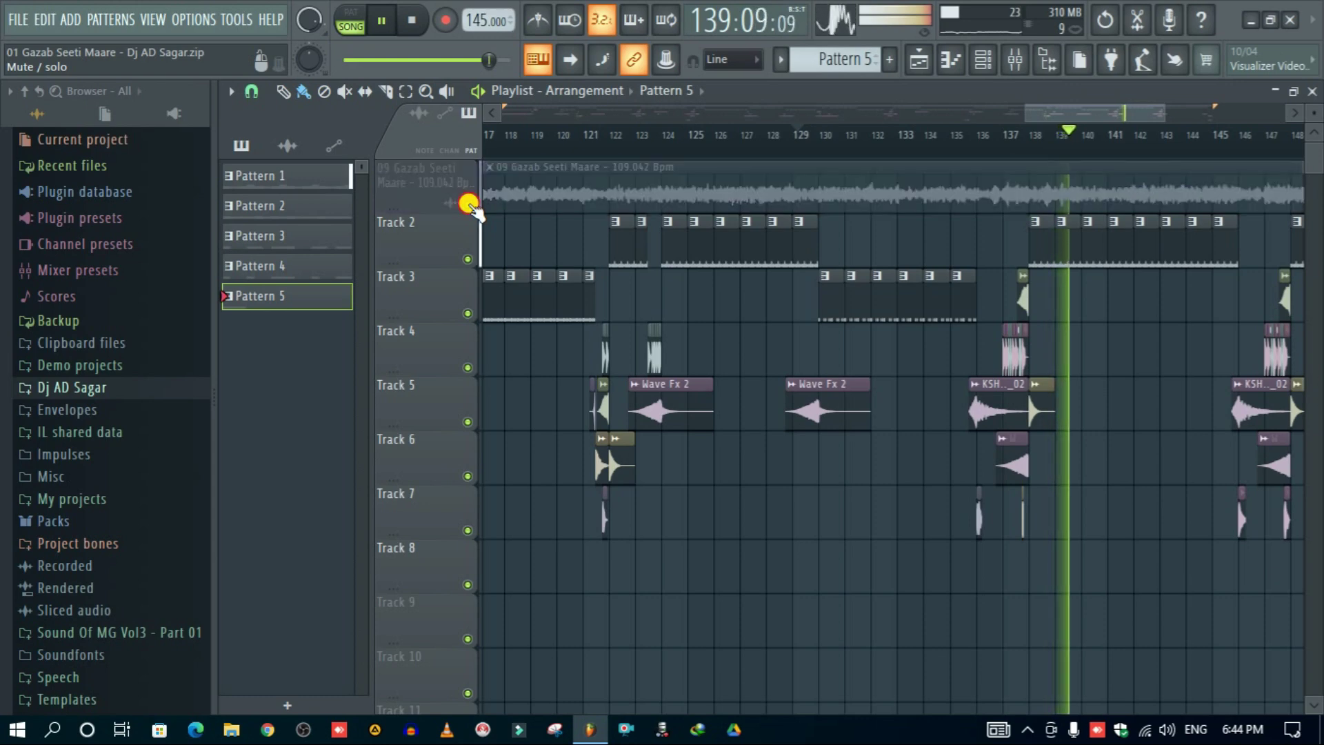
left_click(469, 202)
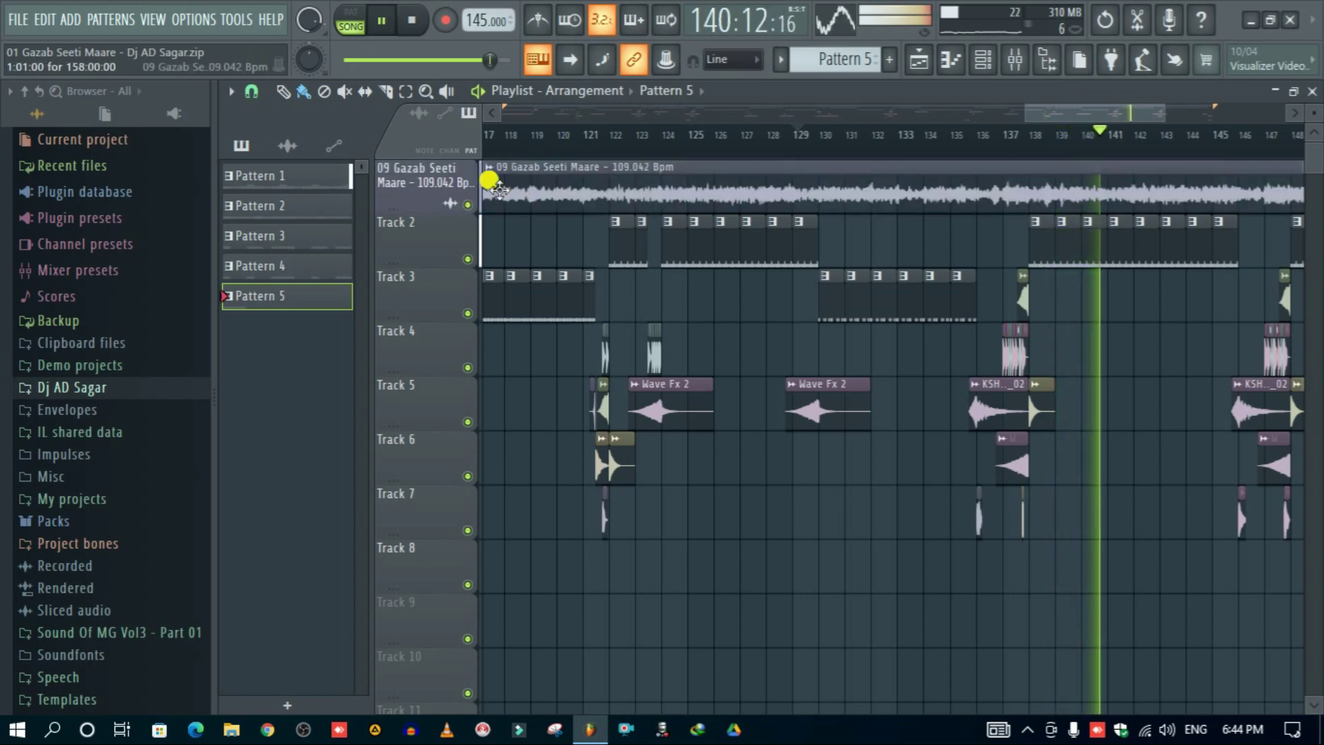
Step: Examine the clips from bar 141 towards the end, stop playback, and look over the channels in the Channel rack
scroll(999, 148, "right", 4)
scroll(1099, 150, "up", 1)
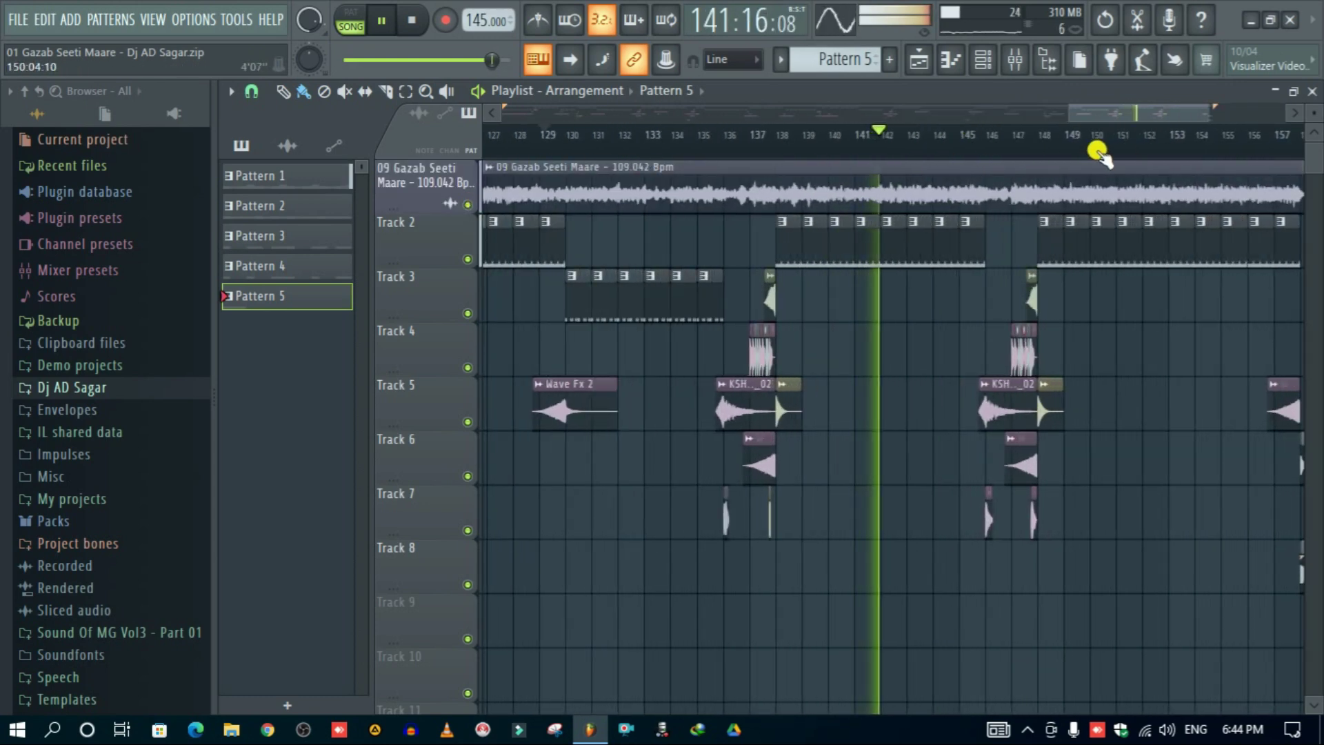
key("space")
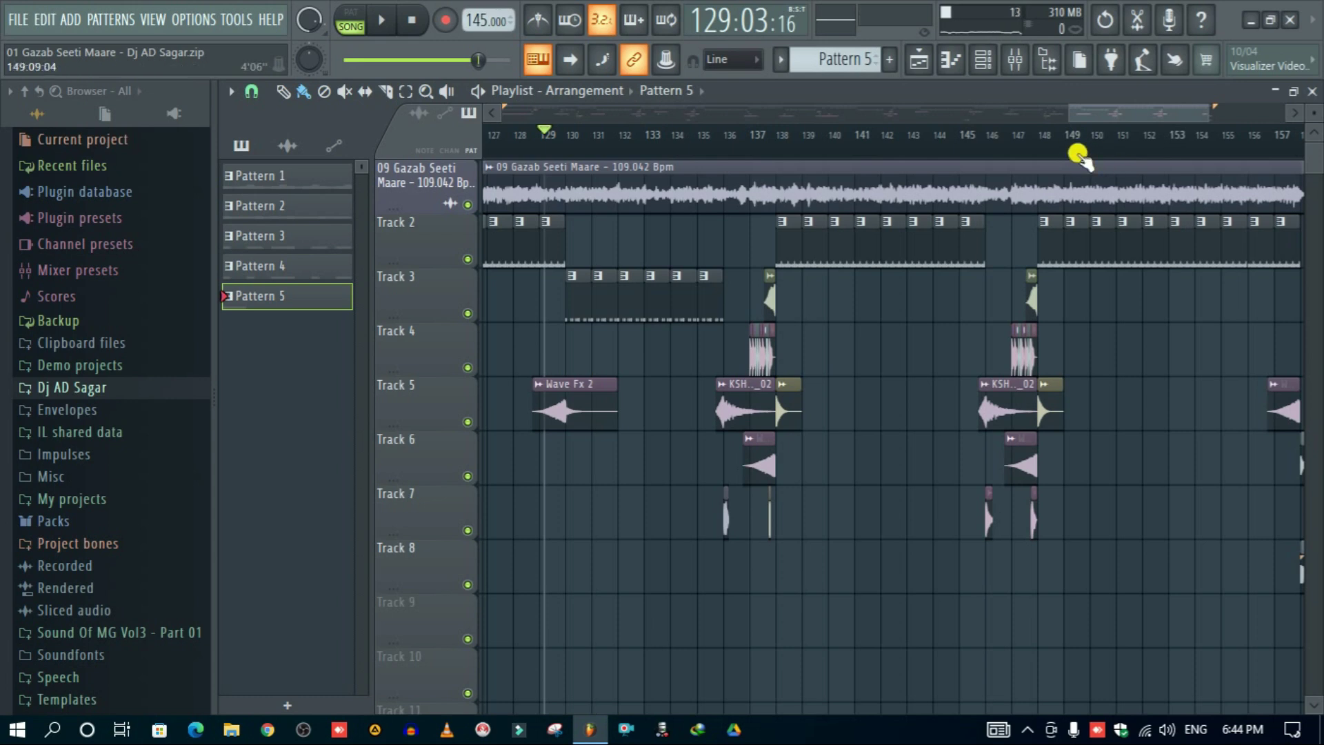
left_click(993, 61)
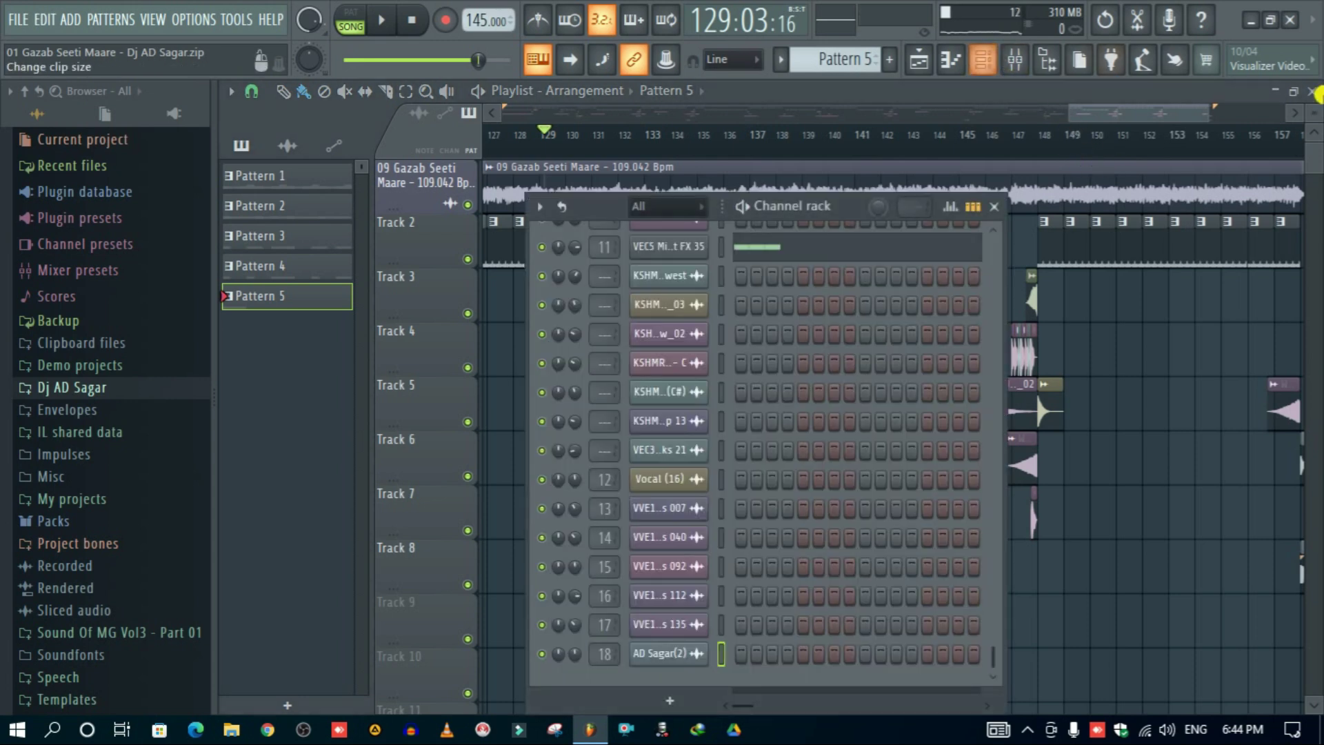
left_click(995, 206)
Step: Show the mixer maximized and examine the Output track's effects chain and the levels of inserts 1 to 18
left_click(1015, 59)
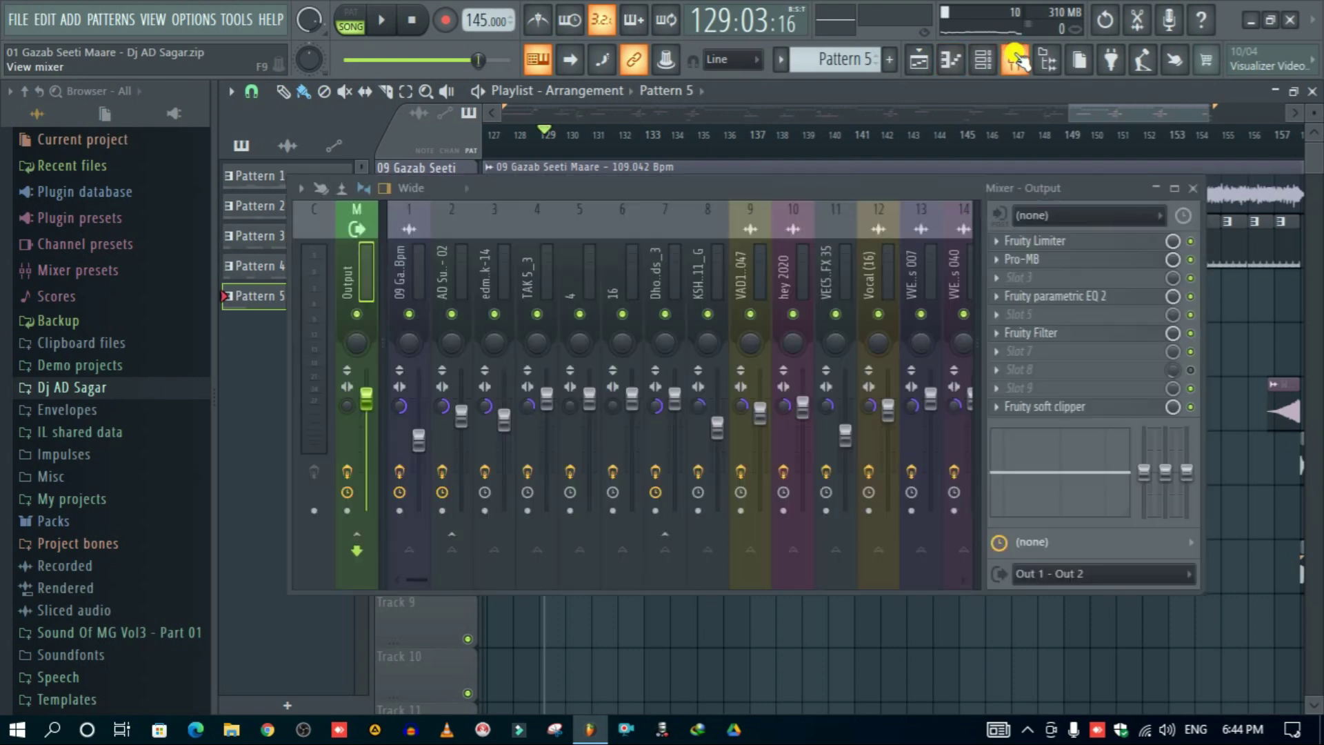
left_click(1176, 191)
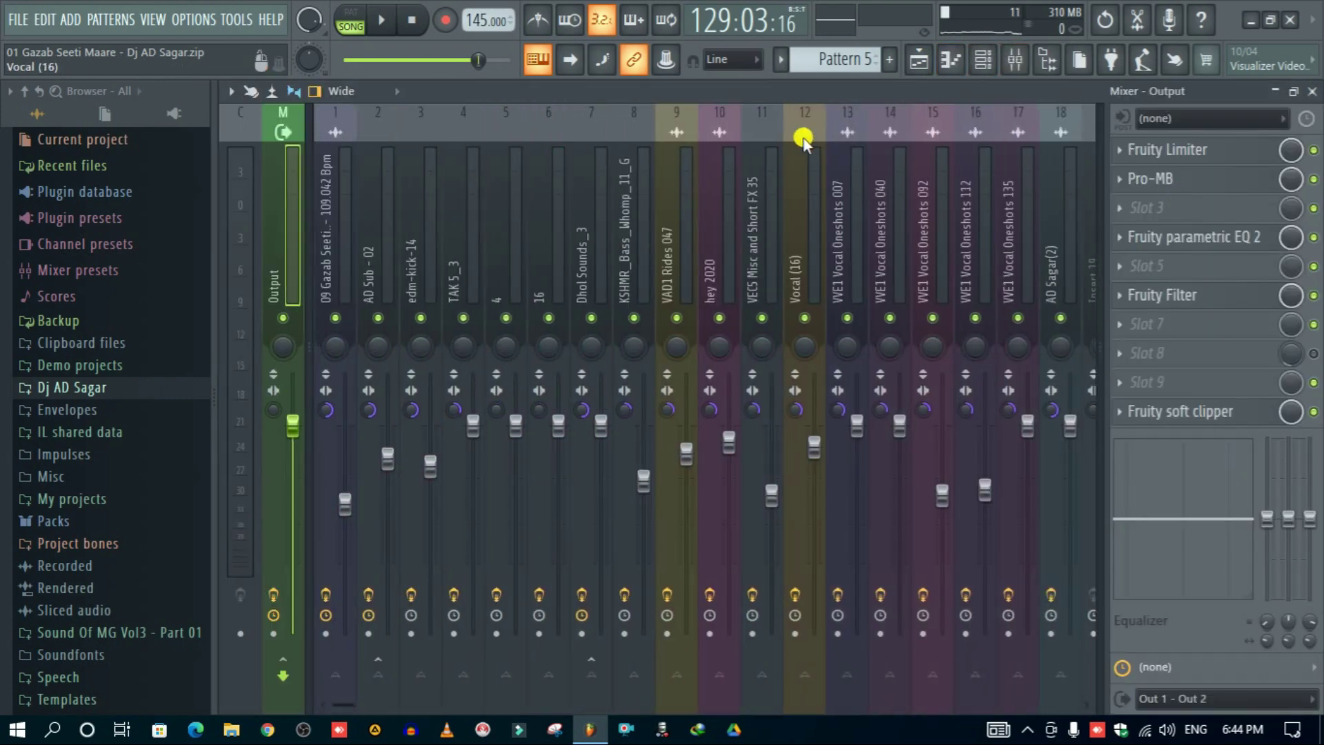
scroll(831, 149, "down", 4)
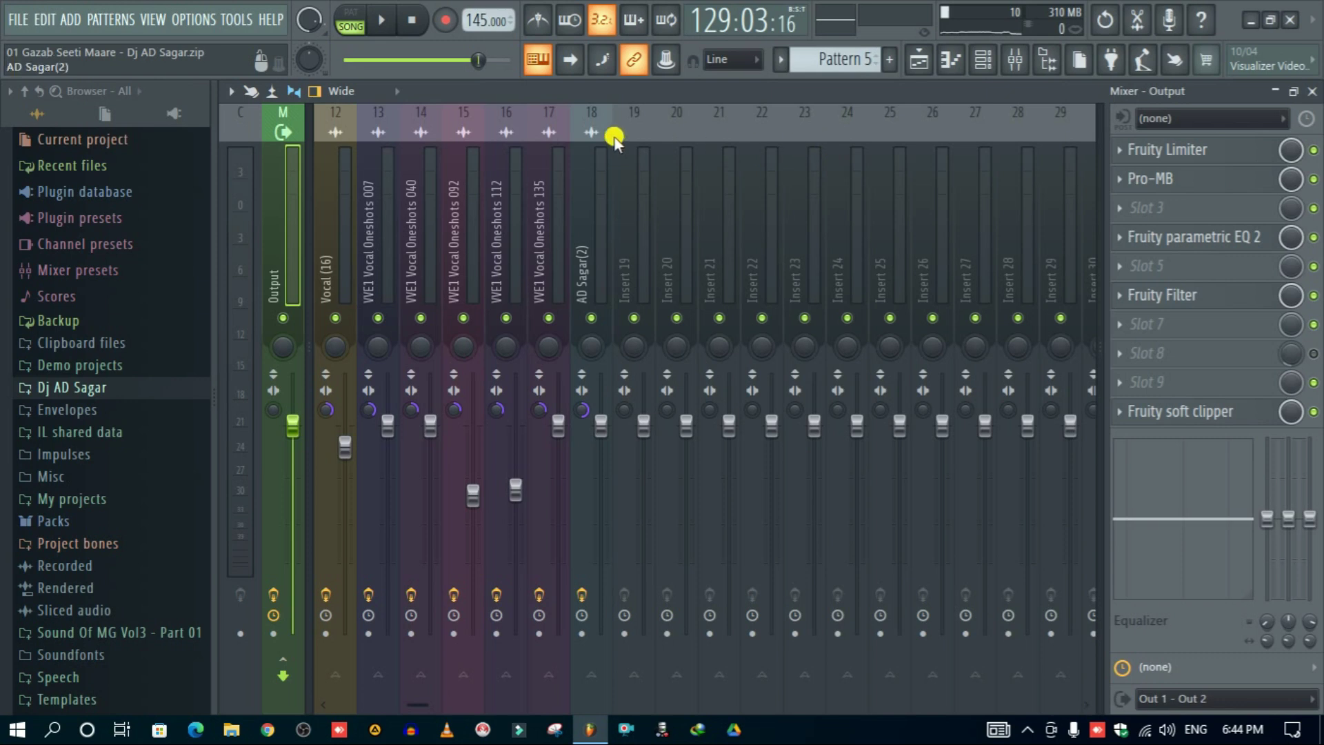
scroll(620, 121, "up", 4)
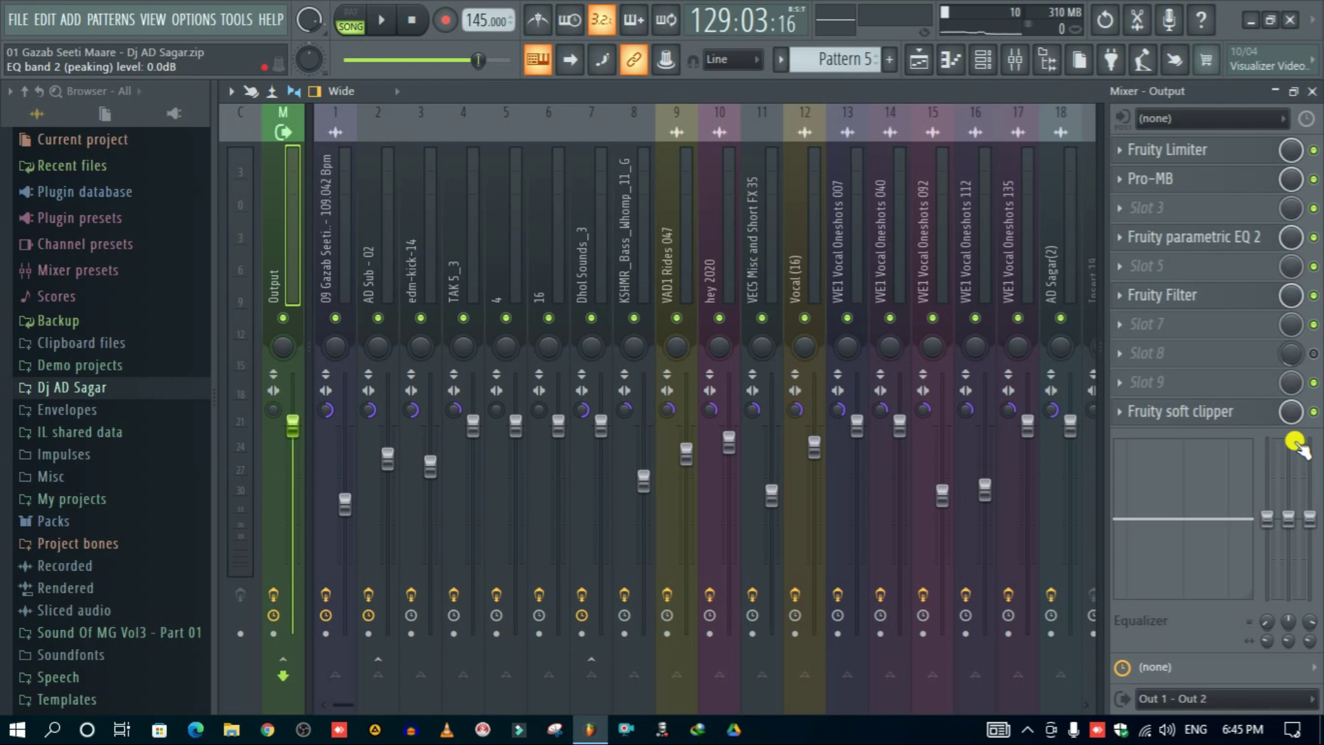
Step: Select the 09 Gazab Seeti Maare insert in the mixer to examine its effects chain, and look across the remaining inserts
left_click(329, 228)
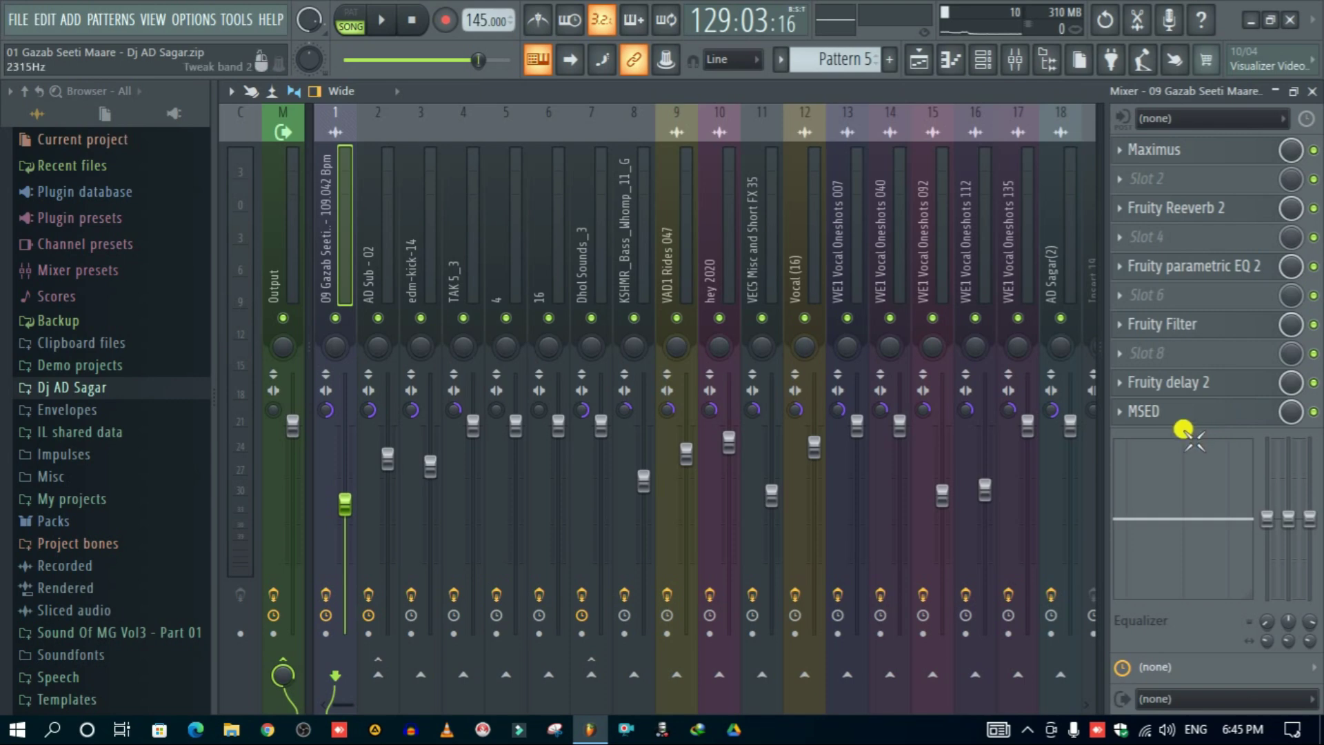
scroll(843, 111, "down", 3)
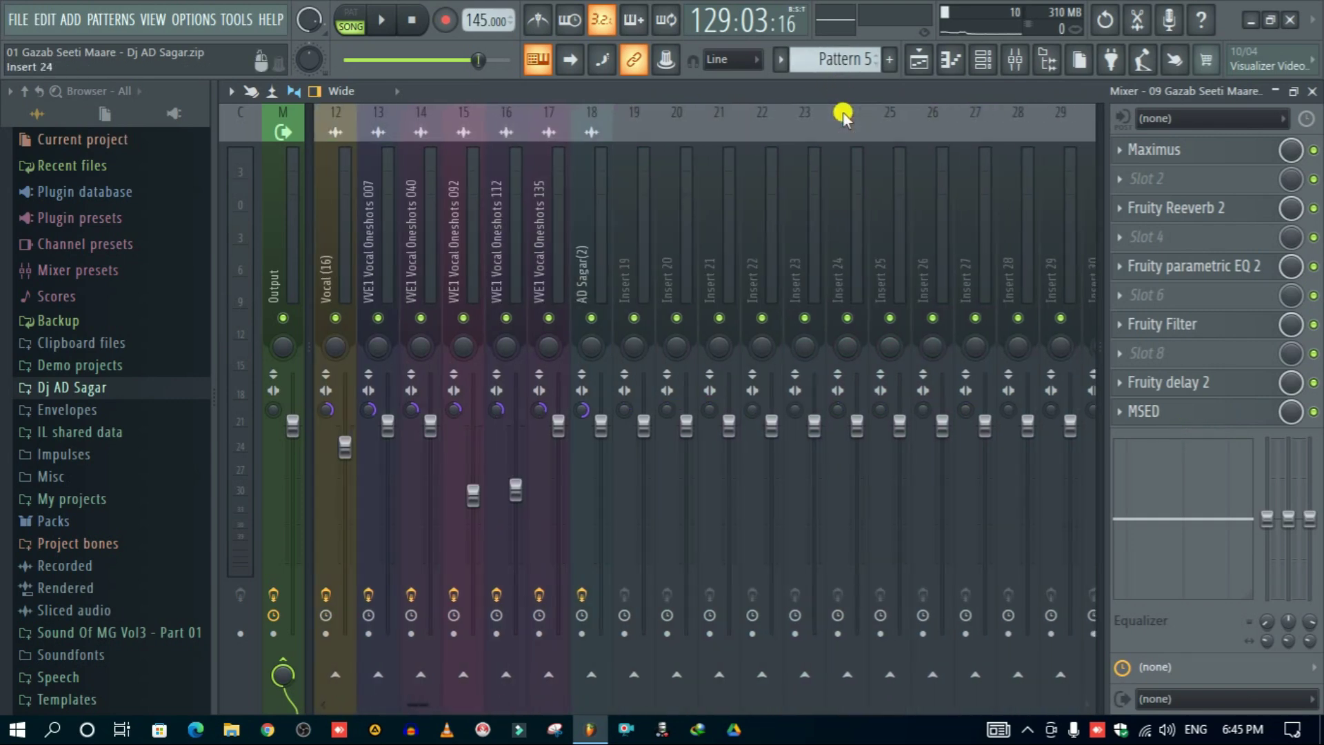
scroll(849, 117, "up", 3)
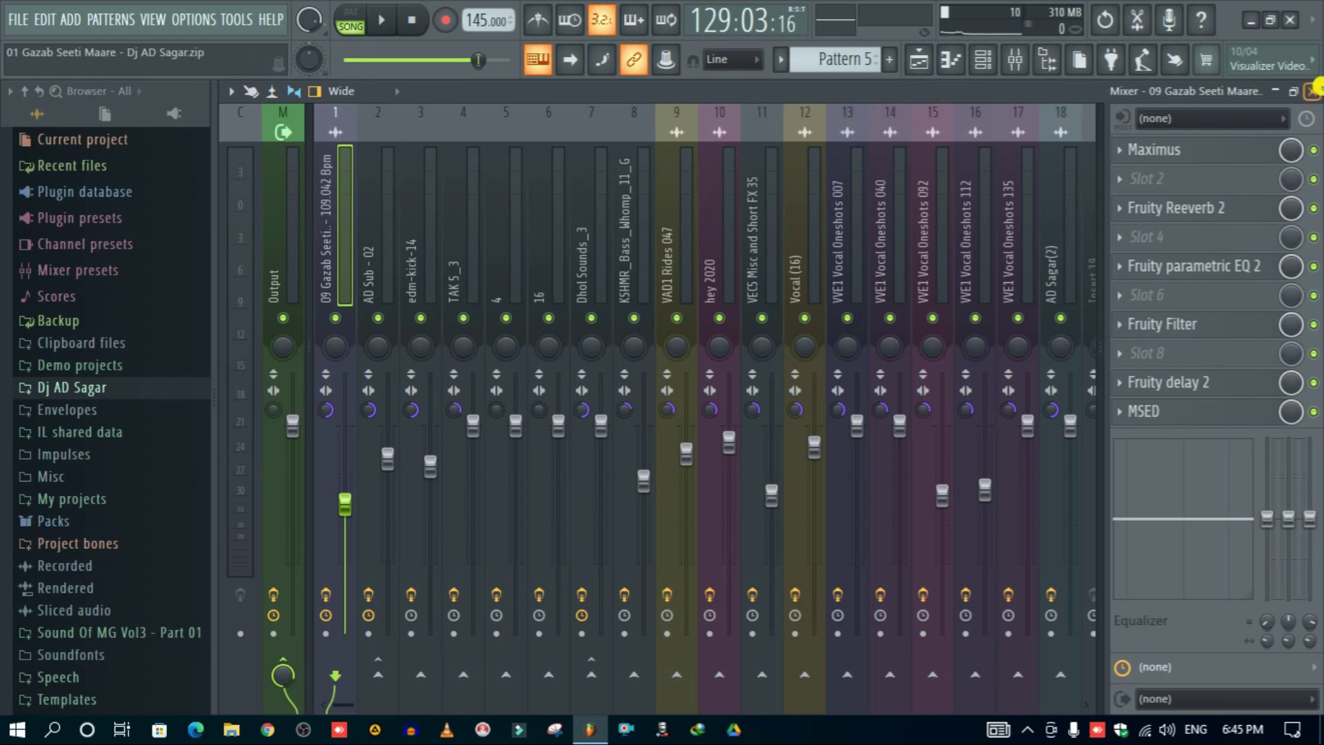
Step: Close the mixer and look over the whole playlist arrangement from the first bar to the End marker
left_click(1313, 90)
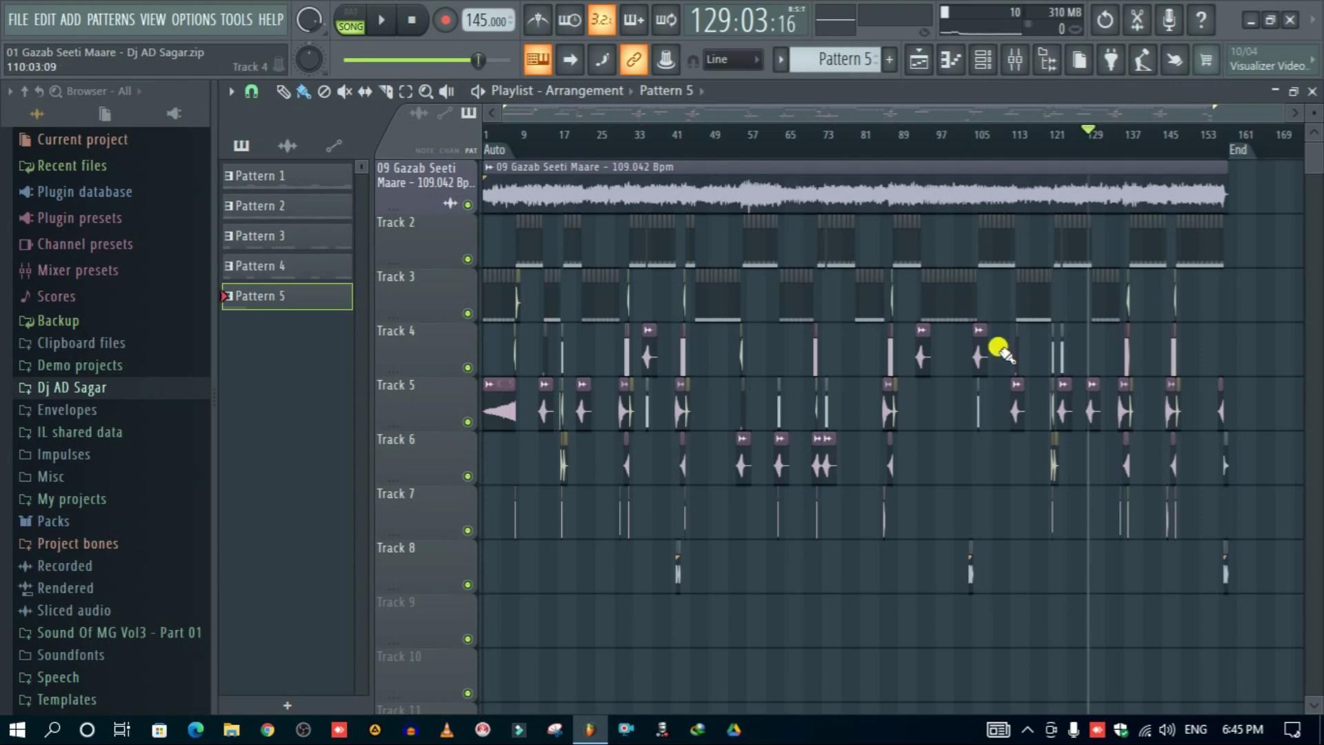
scroll(841, 638, "down", 5)
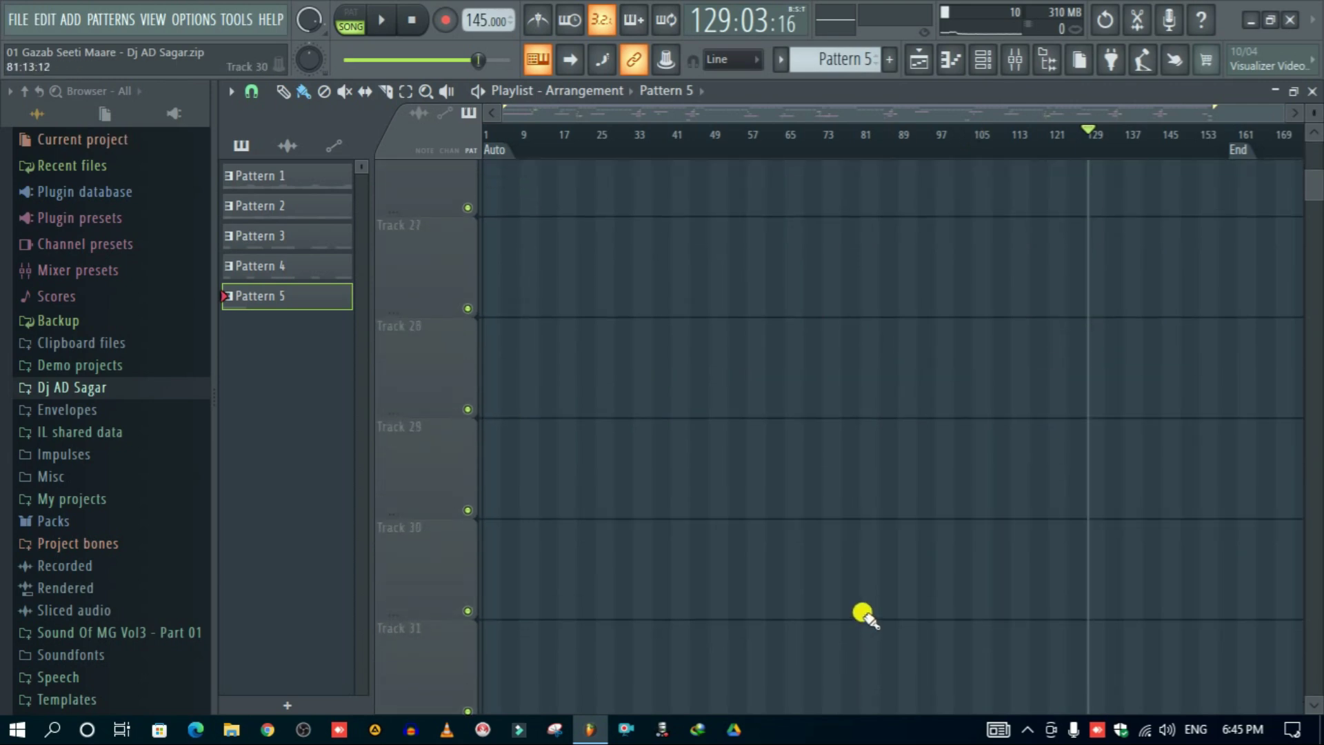
scroll(952, 586, "up", 5)
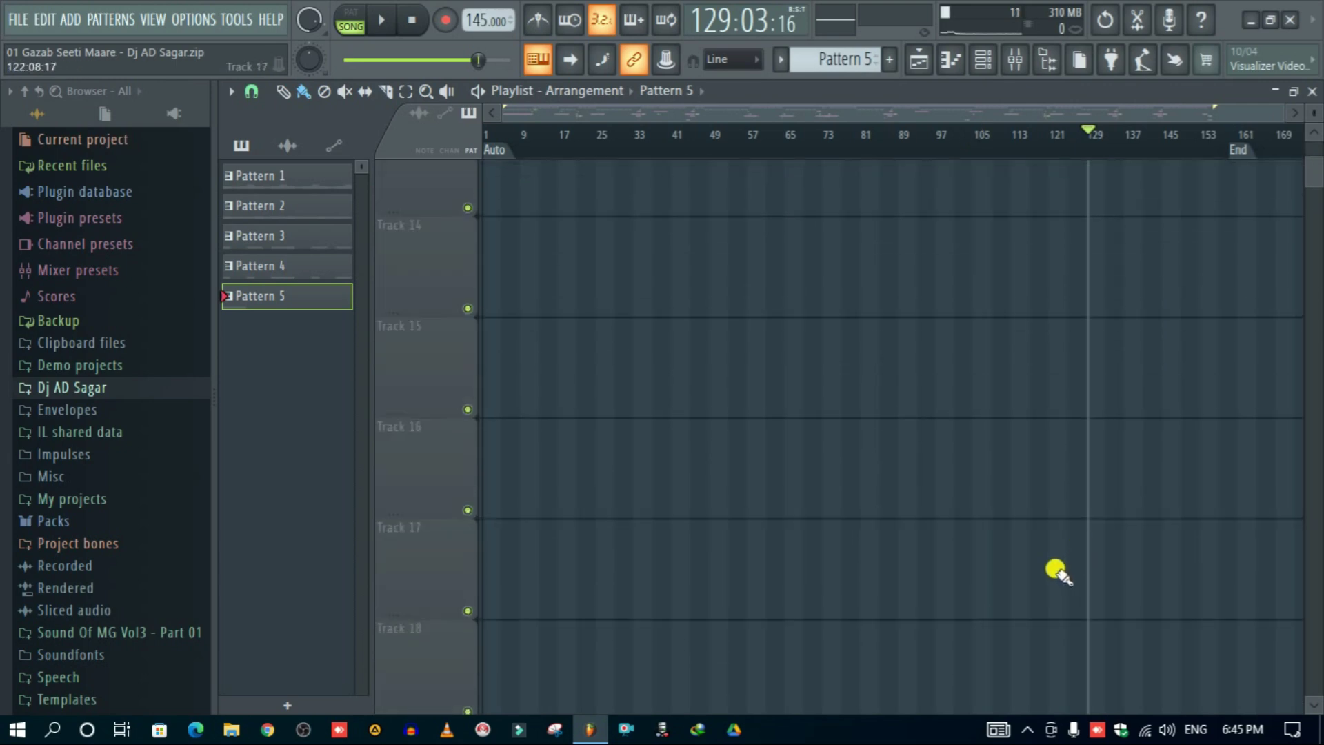
scroll(954, 603, "up", 3)
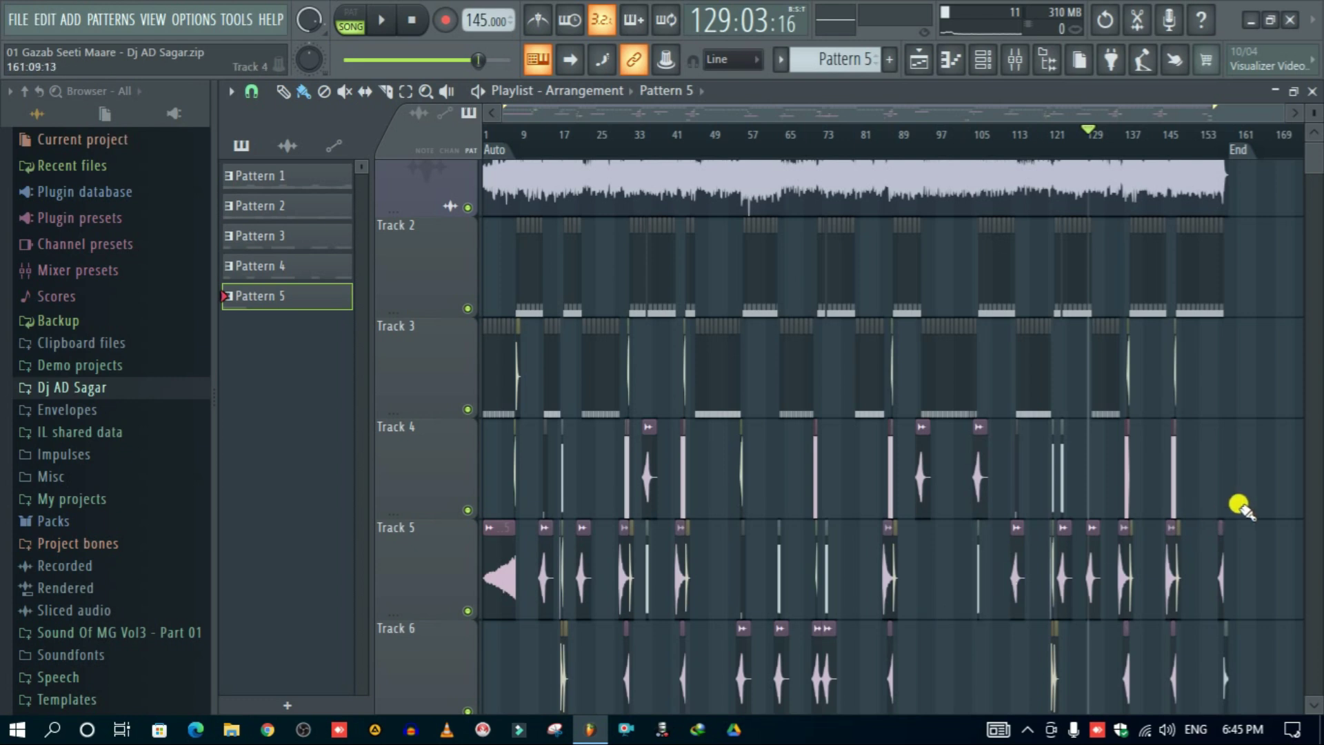